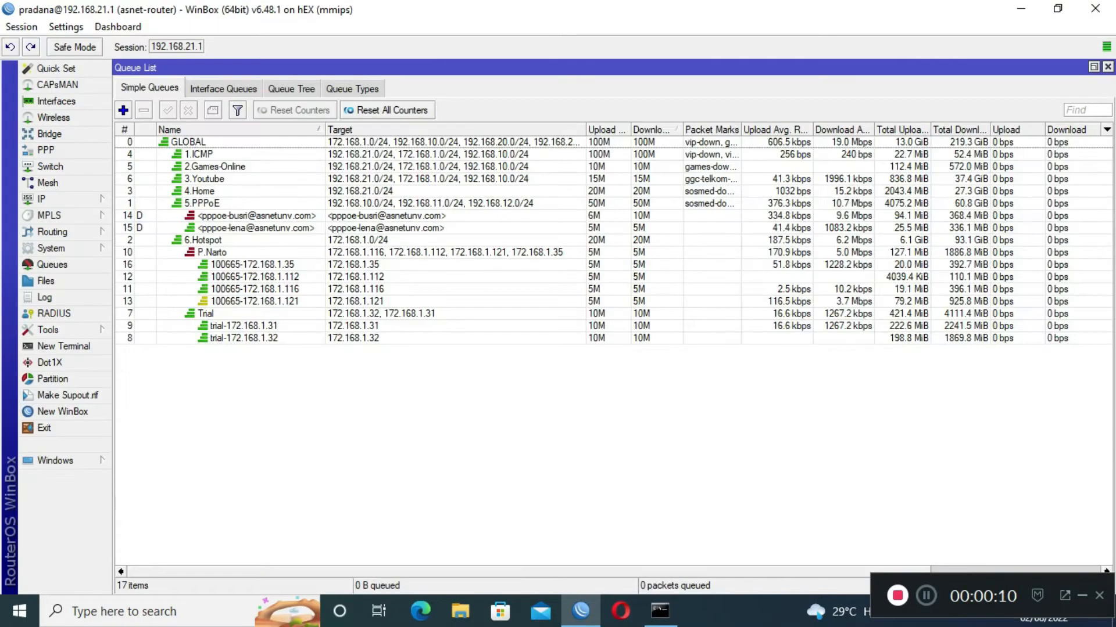
# Review WinBox's PPP settings: the Asnet PPPoE server, the secrets list and the PAKET-5M profile.
pyautogui.click(46, 150)
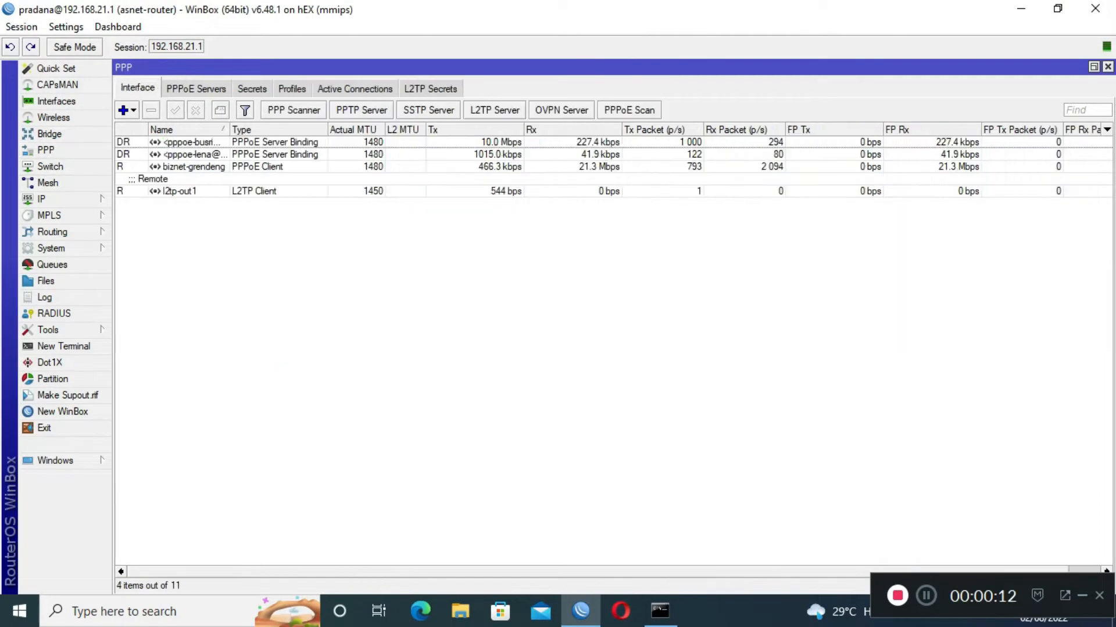
pyautogui.click(196, 88)
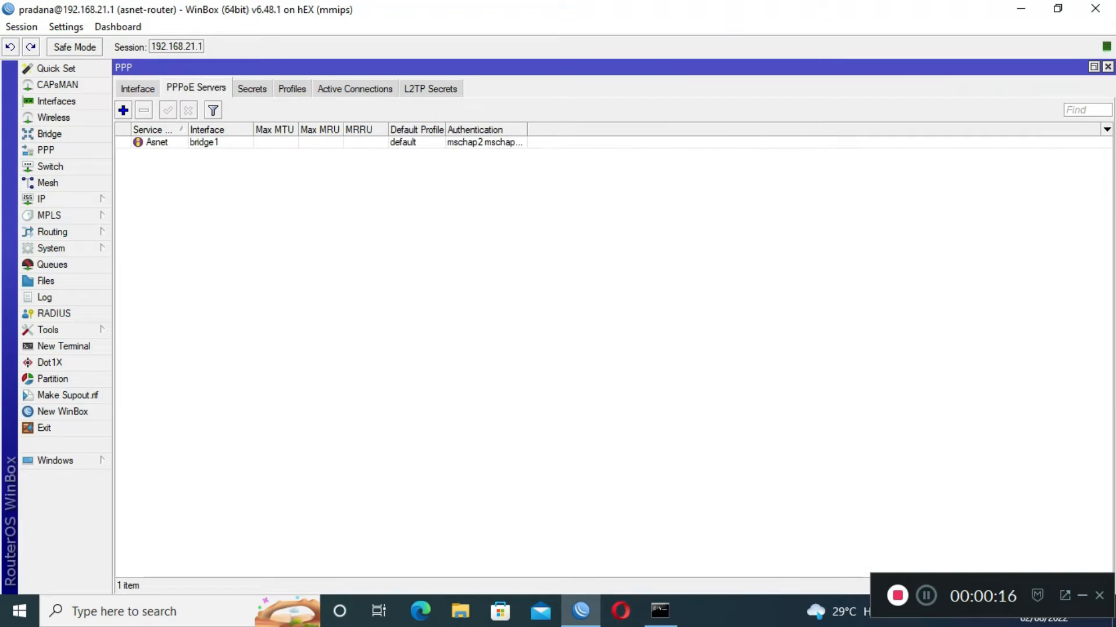
pyautogui.click(138, 89)
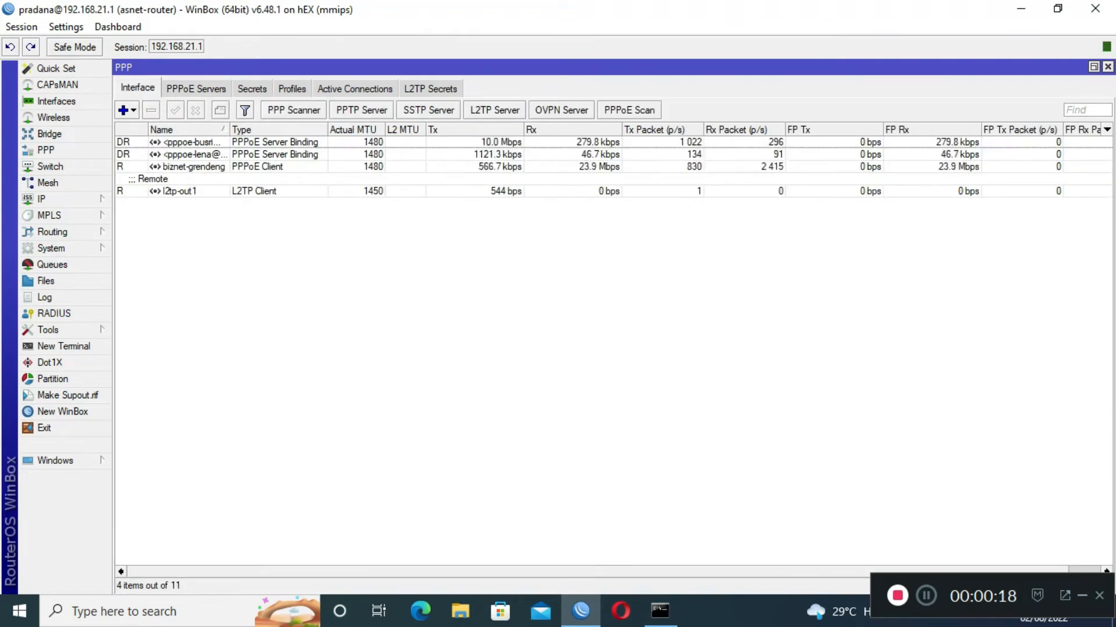
pyautogui.click(195, 89)
pyautogui.click(252, 89)
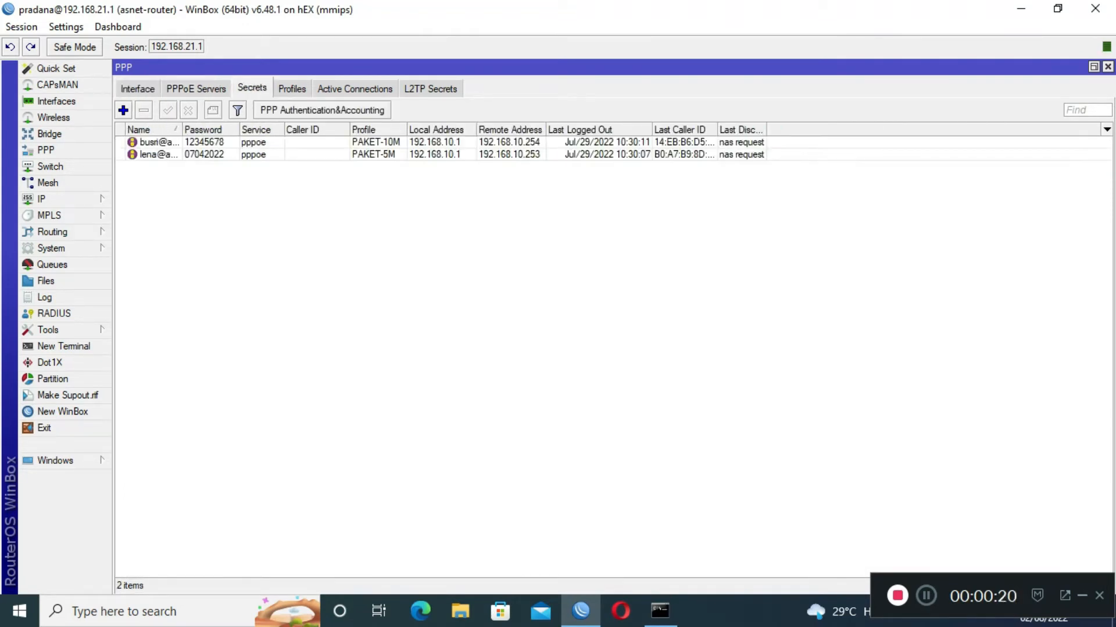
pyautogui.click(292, 88)
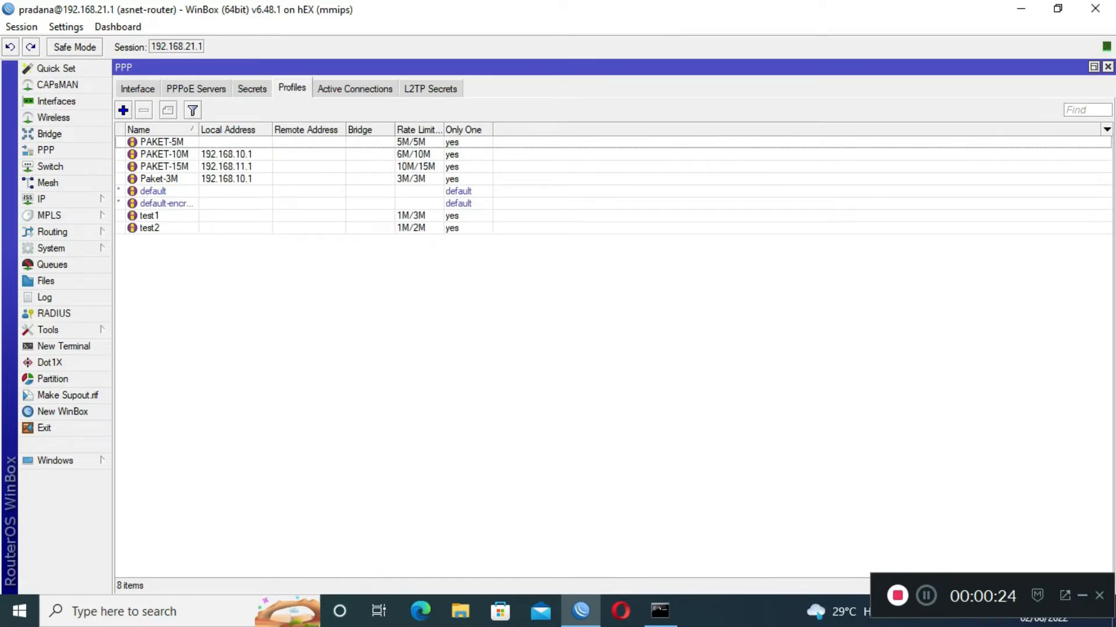
pyautogui.click(161, 142)
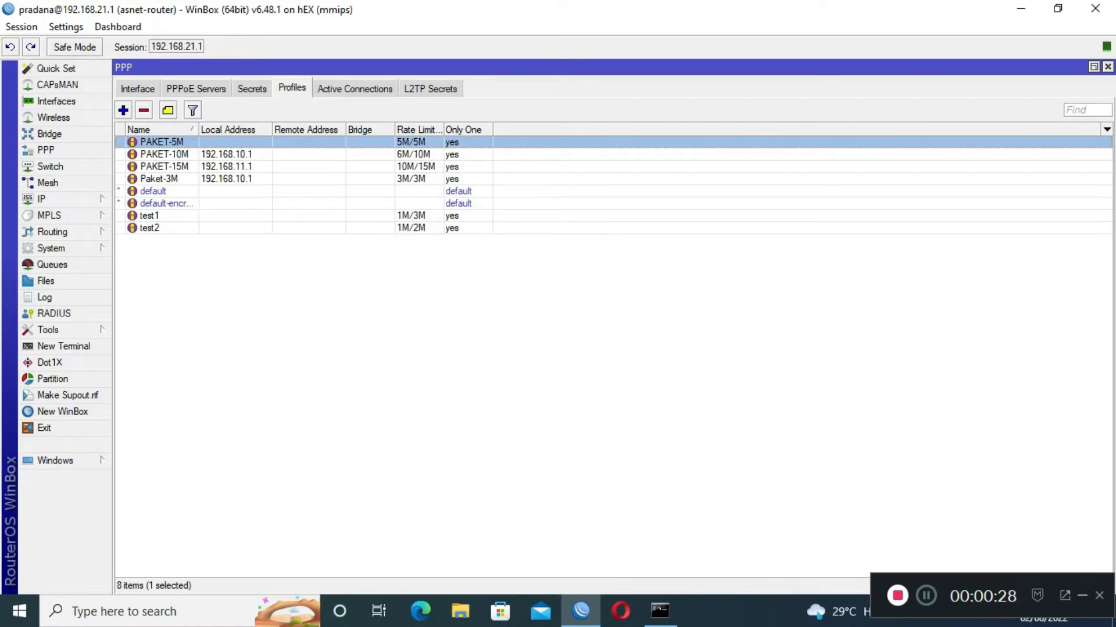
# Back in PPP Secrets, start a new PPP secret and enter the test user's name.
pyautogui.click(196, 88)
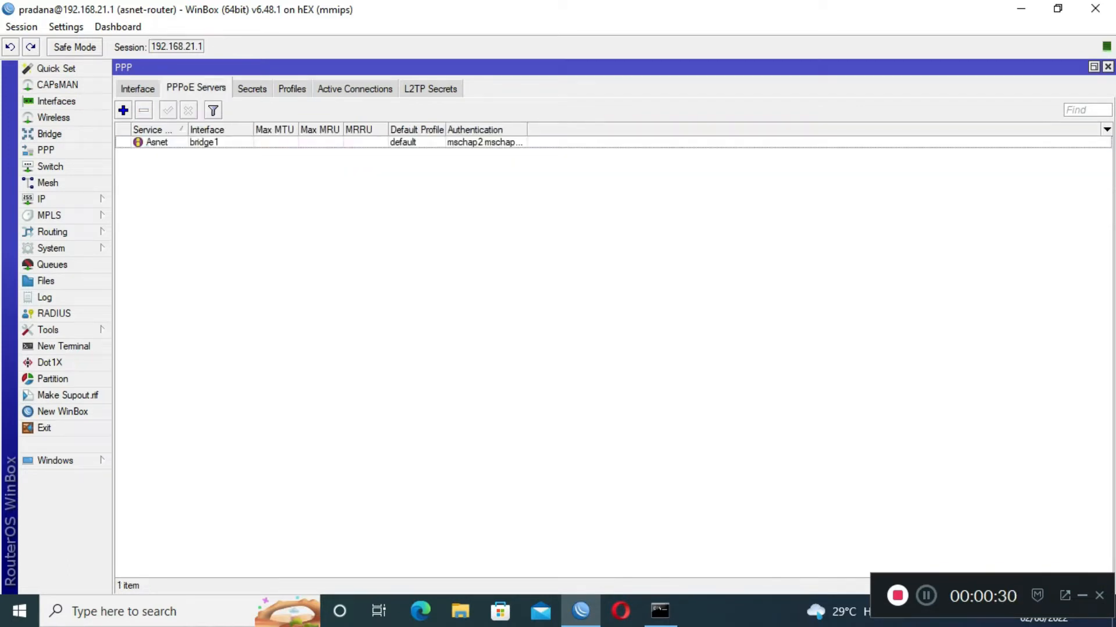
pyautogui.click(252, 88)
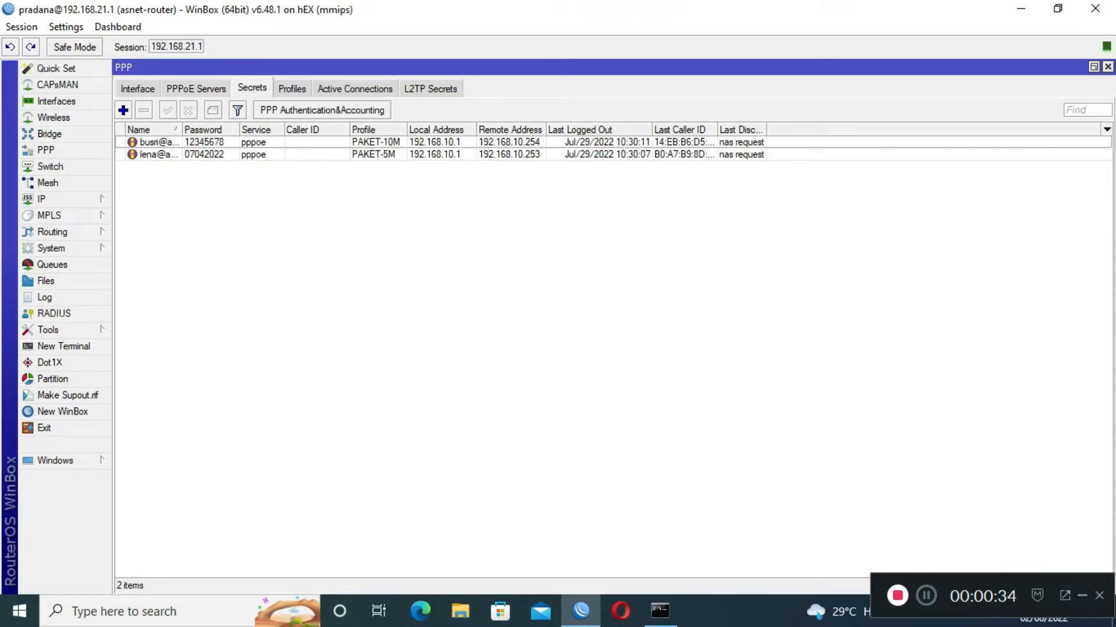
pyautogui.click(124, 110)
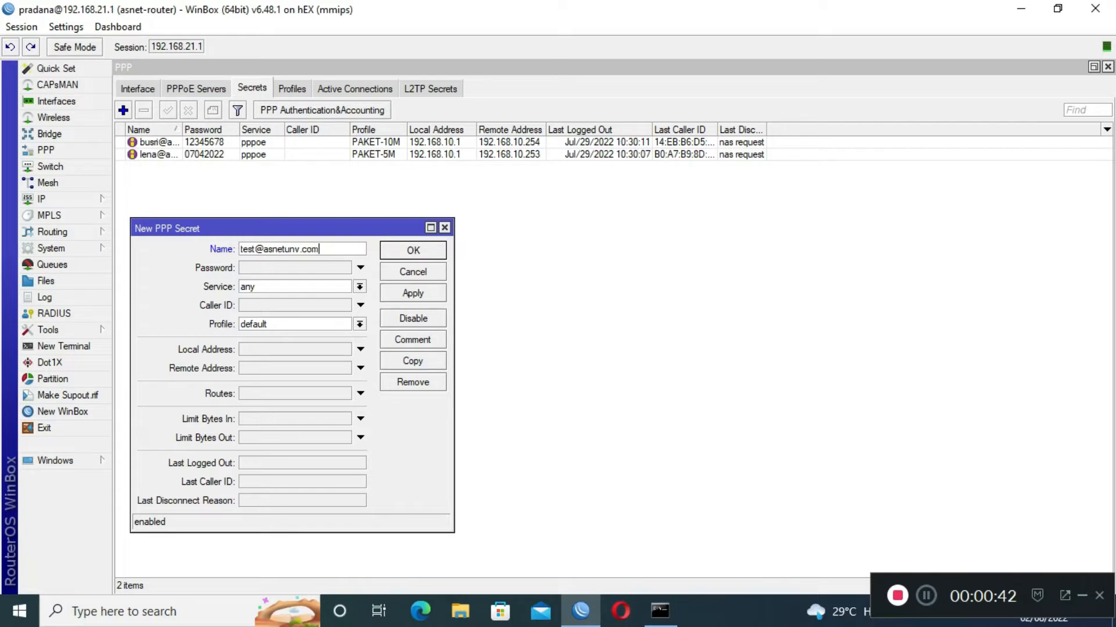
# Give the new secret a password, service pppoe and profile PAKET-5M.
pyautogui.click(295, 268)
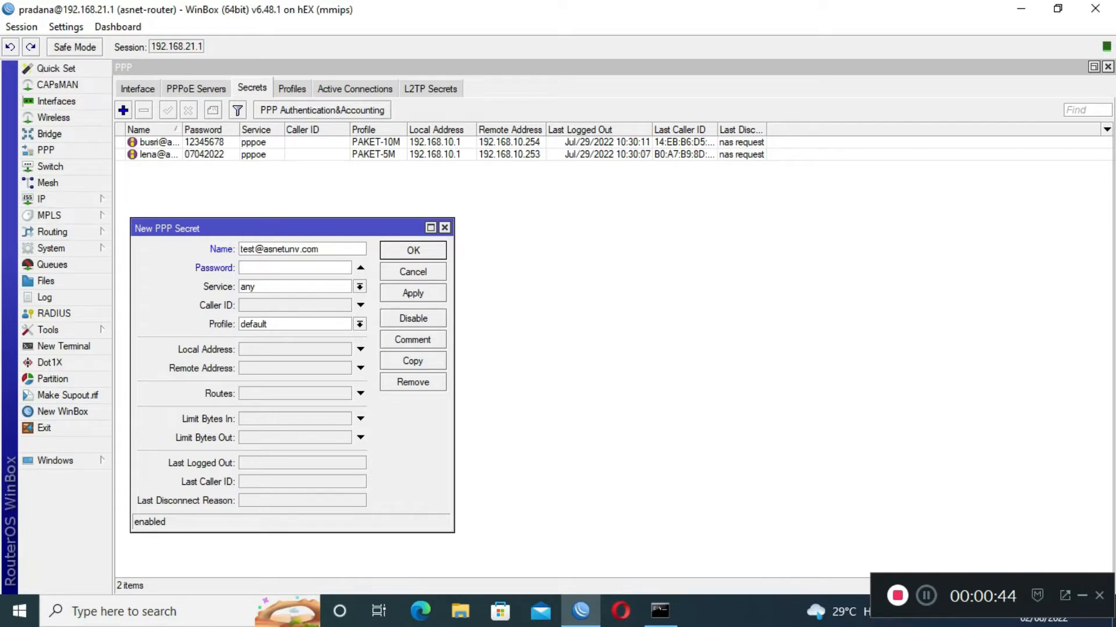
pyautogui.write('12345')
pyautogui.click(360, 287)
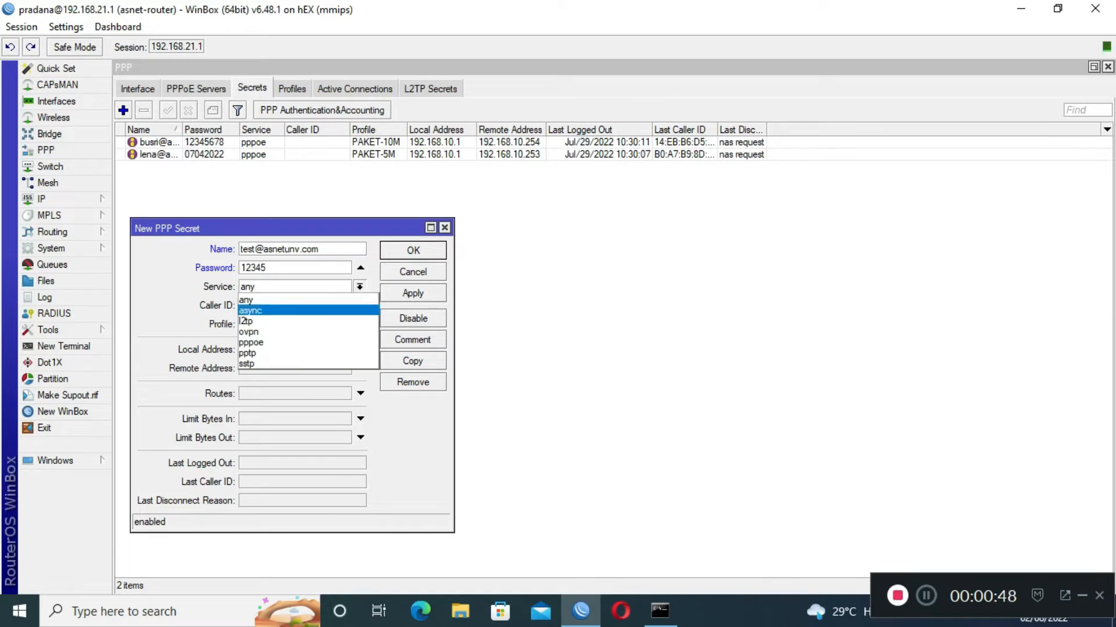
pyautogui.click(295, 343)
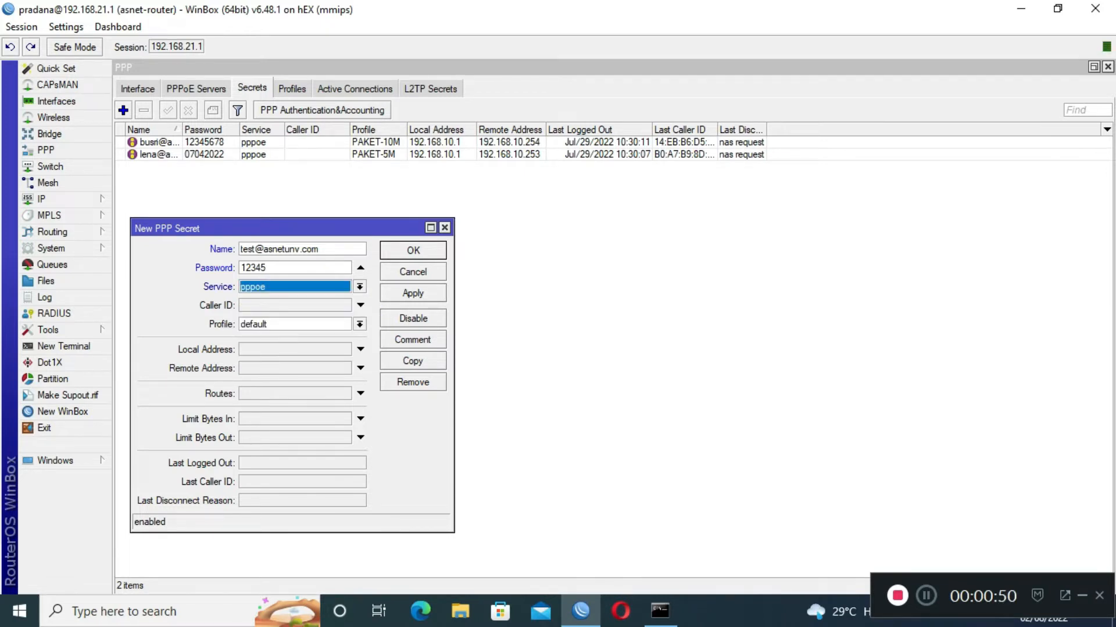
pyautogui.click(360, 324)
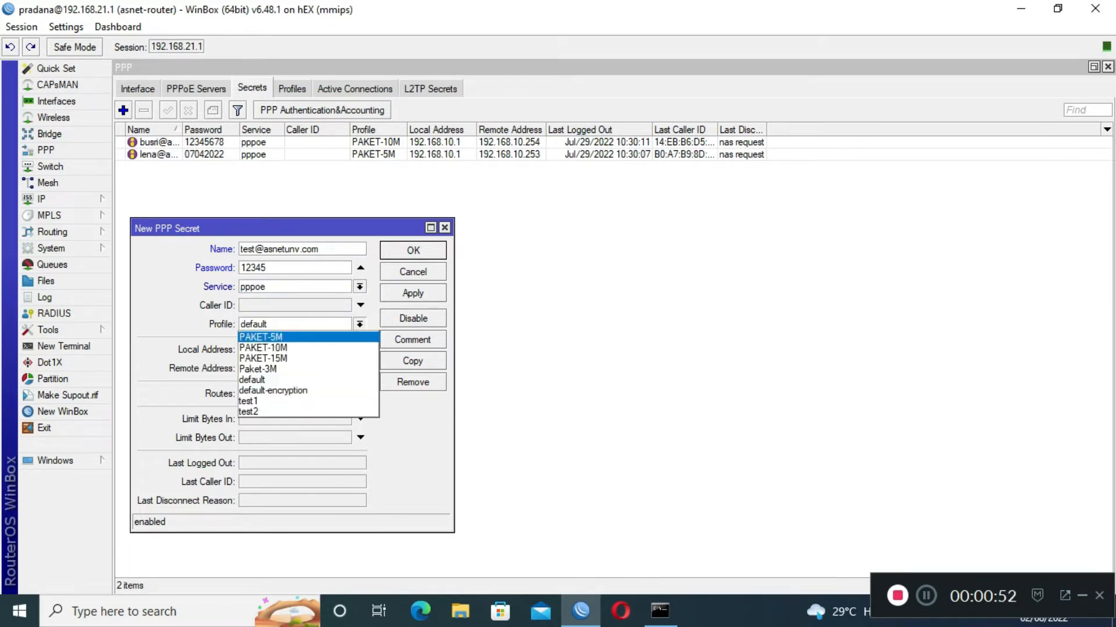
pyautogui.click(261, 337)
# Set local address 192.168.10.1 and remote address 192.168.10.252, then save the secret.
pyautogui.click(360, 350)
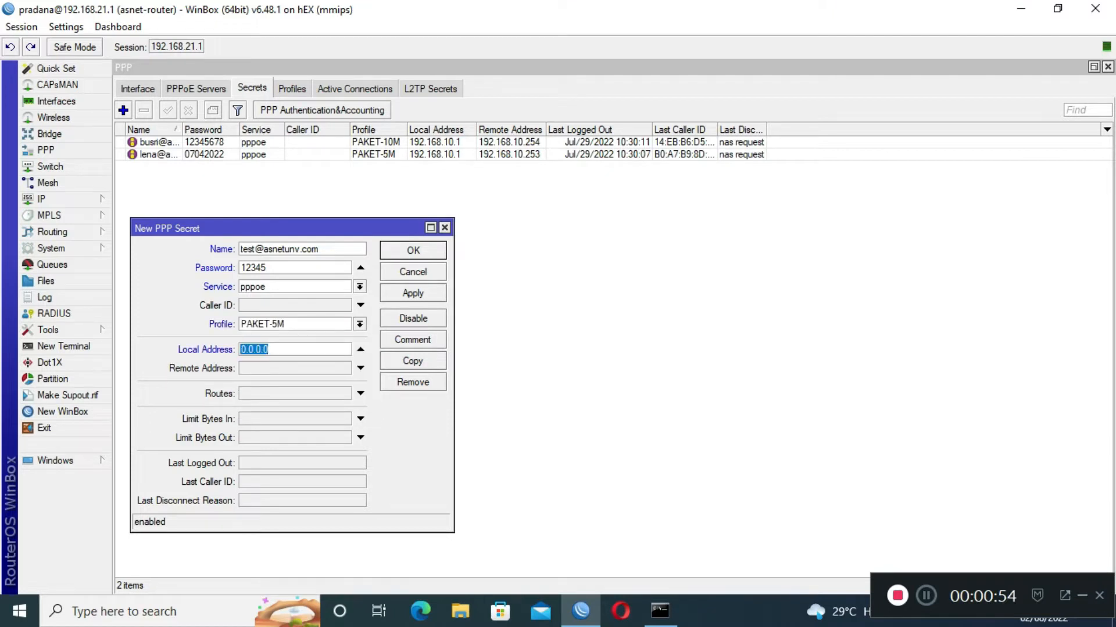
pyautogui.write('192.168.10.1')
pyautogui.press('Tab')
pyautogui.write('192.168')
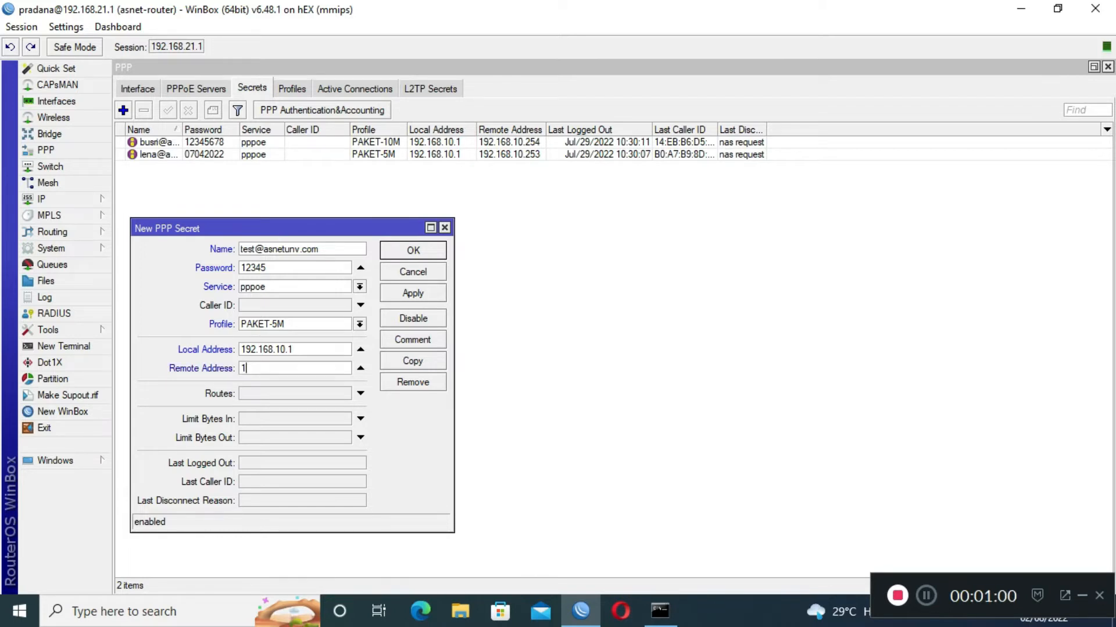
pyautogui.write('.252')
pyautogui.press('BackSpace')
pyautogui.press('BackSpace')
pyautogui.press('BackSpace')
pyautogui.write('10.252')
pyautogui.click(413, 294)
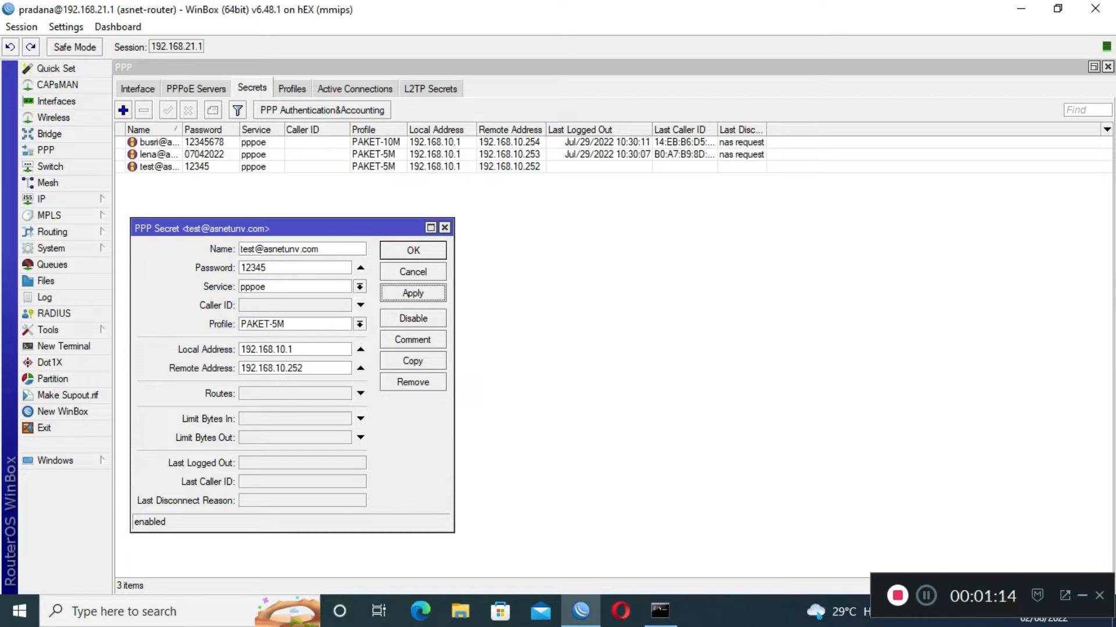
pyautogui.click(413, 250)
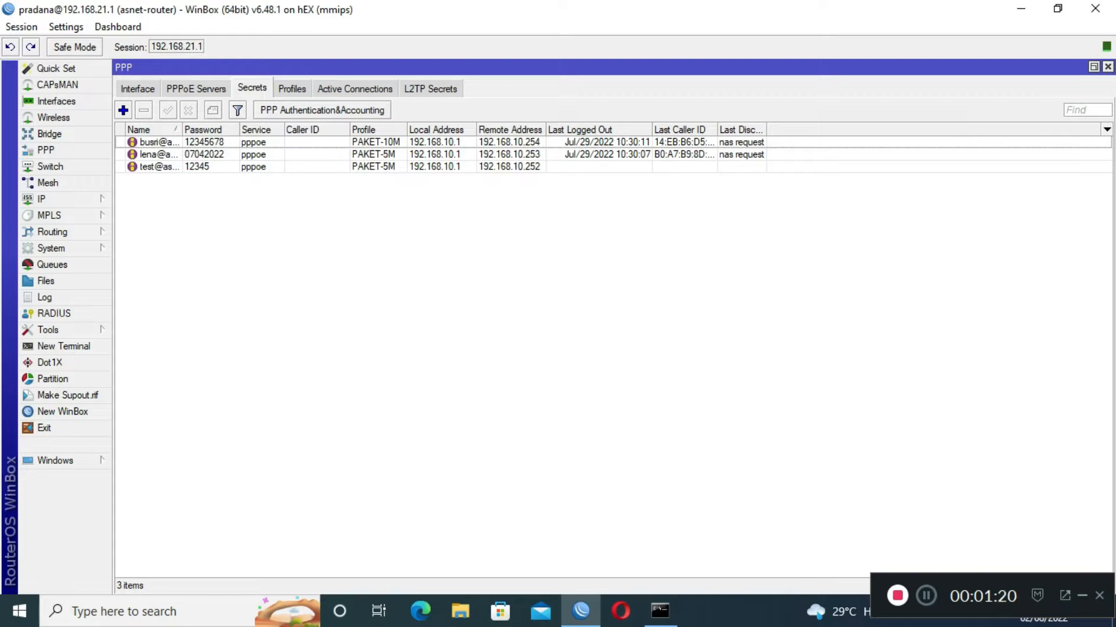
pyautogui.click(198, 167)
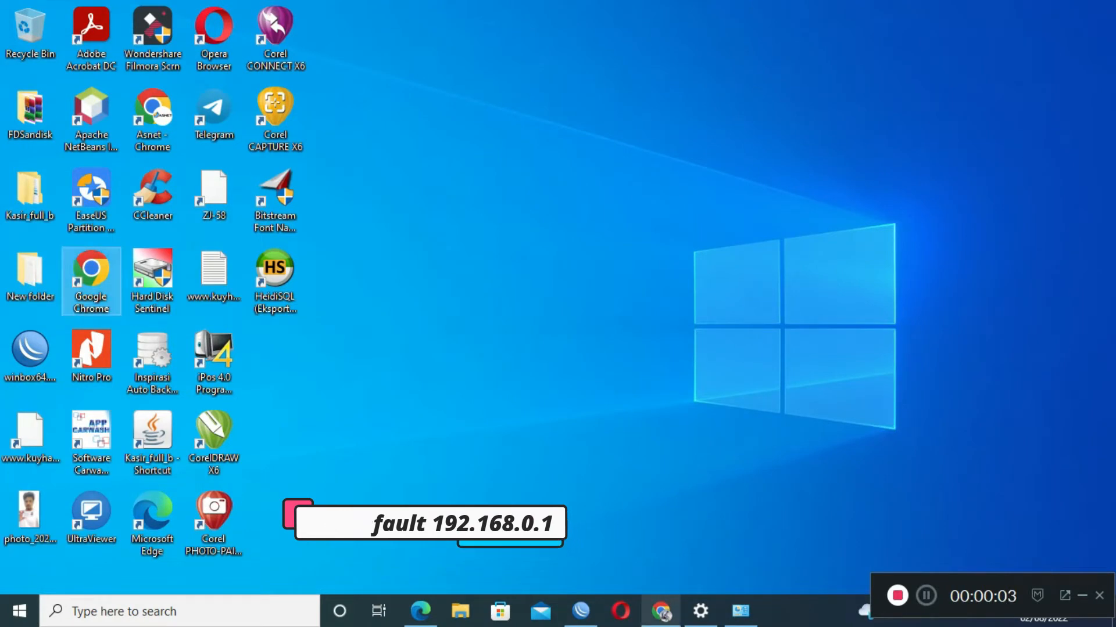
# Check the Ethernet adapter's status and details, then open its properties.
pyautogui.click(662, 613)
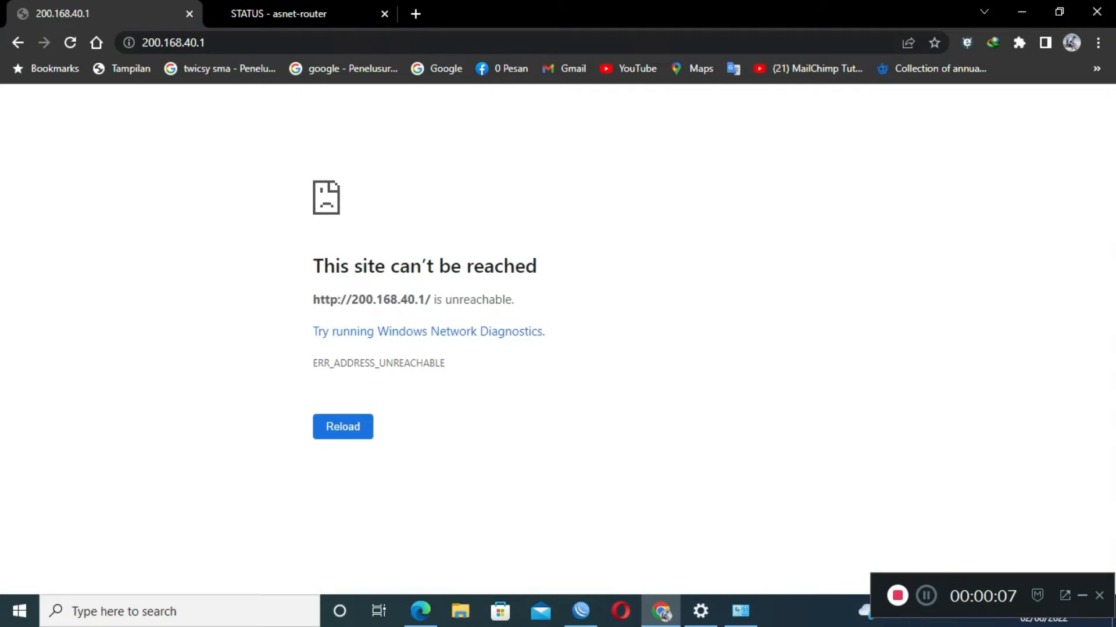
pyautogui.click(740, 611)
pyautogui.rightClick(235, 187)
pyautogui.click(276, 217)
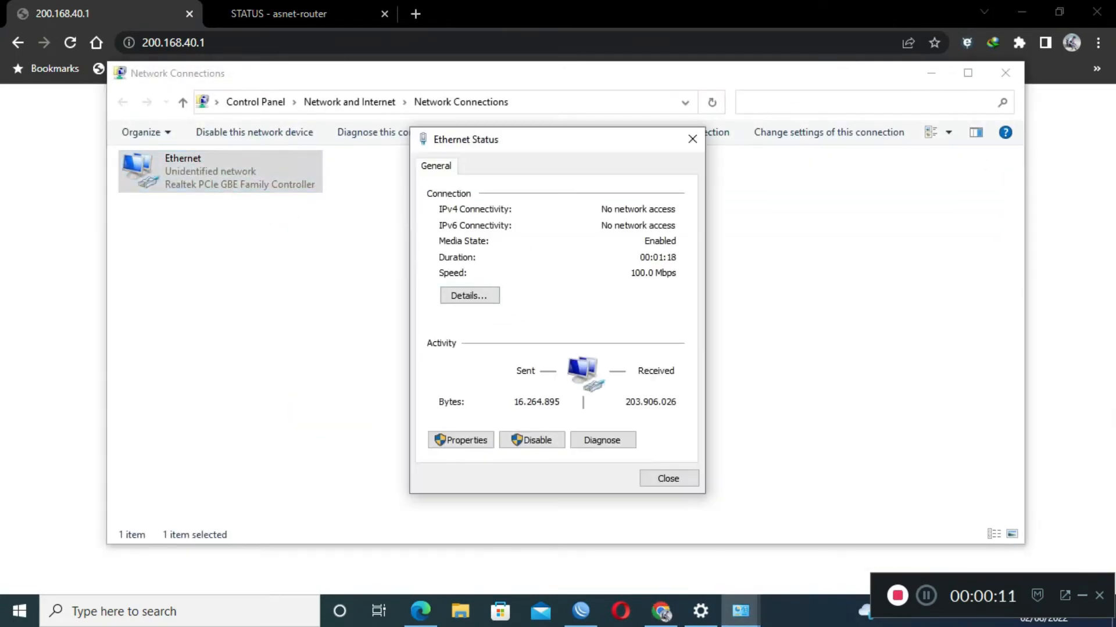
pyautogui.click(469, 296)
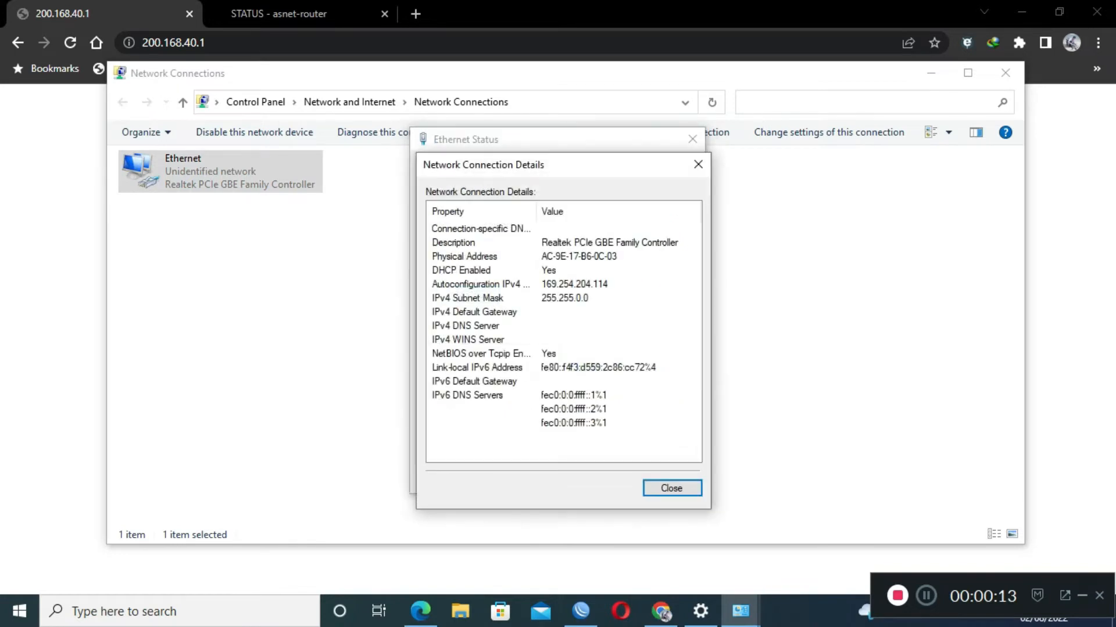
pyautogui.press('Return')
pyautogui.press('Tab')
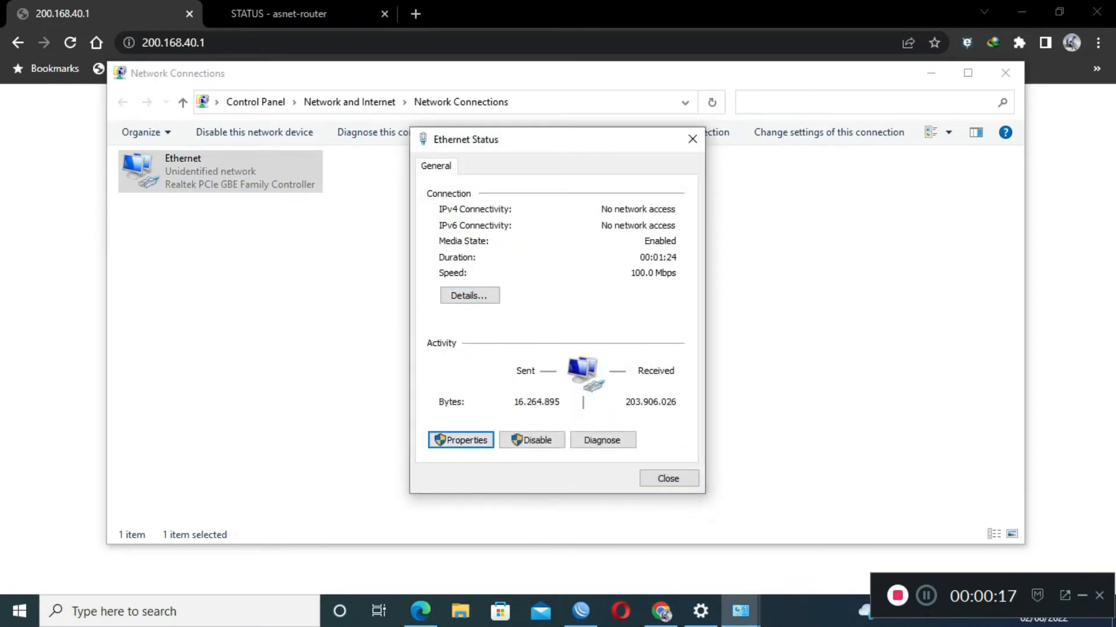
pyautogui.press('Return')
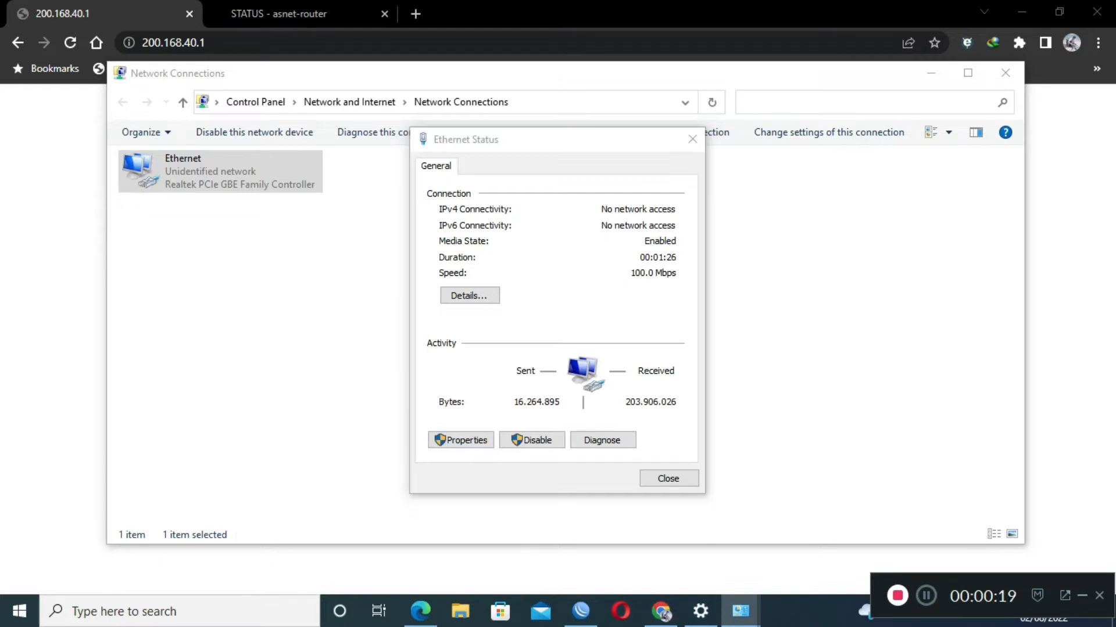
# Give the Ethernet adapter static IPv4 192.168.0.2 with mask 255.255.255.0 and confirm.
pyautogui.doubleClick(546, 326)
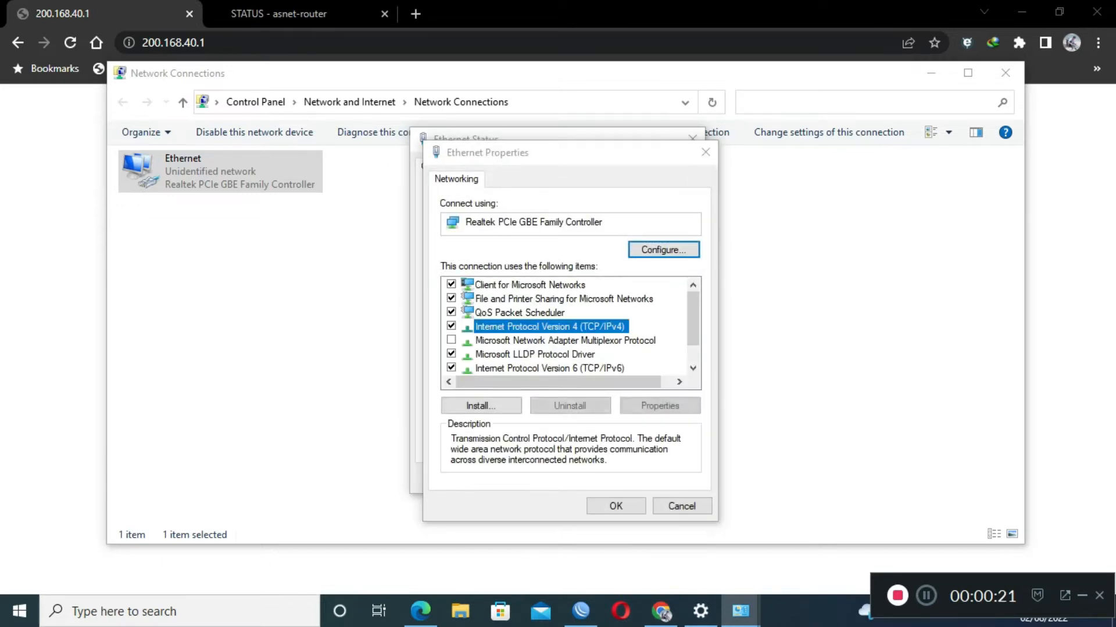
pyautogui.click(481, 333)
pyautogui.click(635, 352)
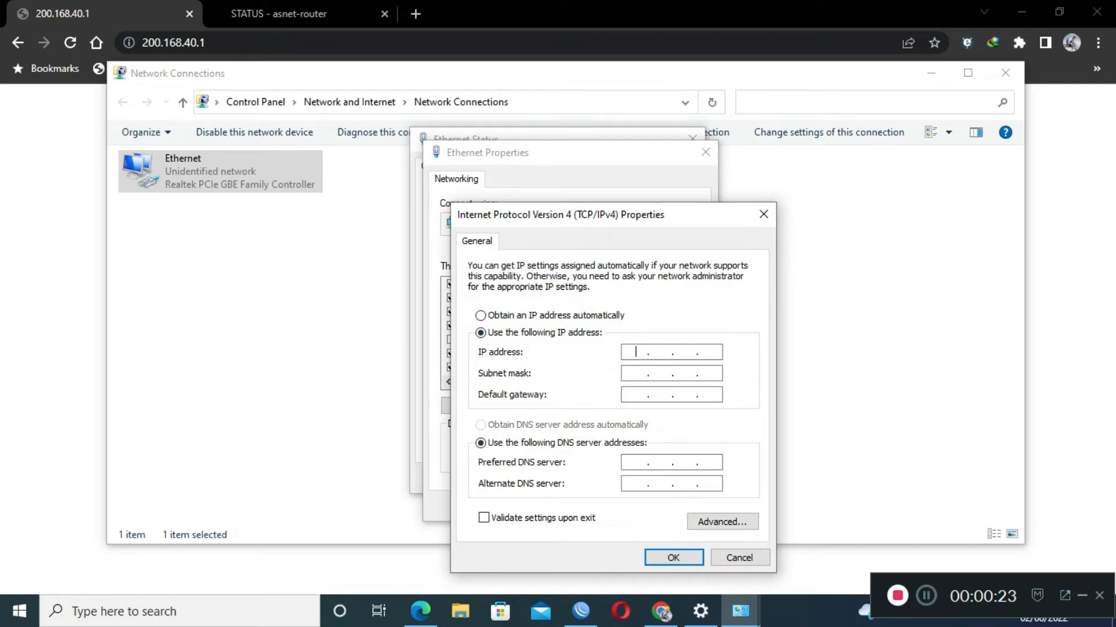
pyautogui.write('192 . 168 . 0 . 2')
pyautogui.press('Tab')
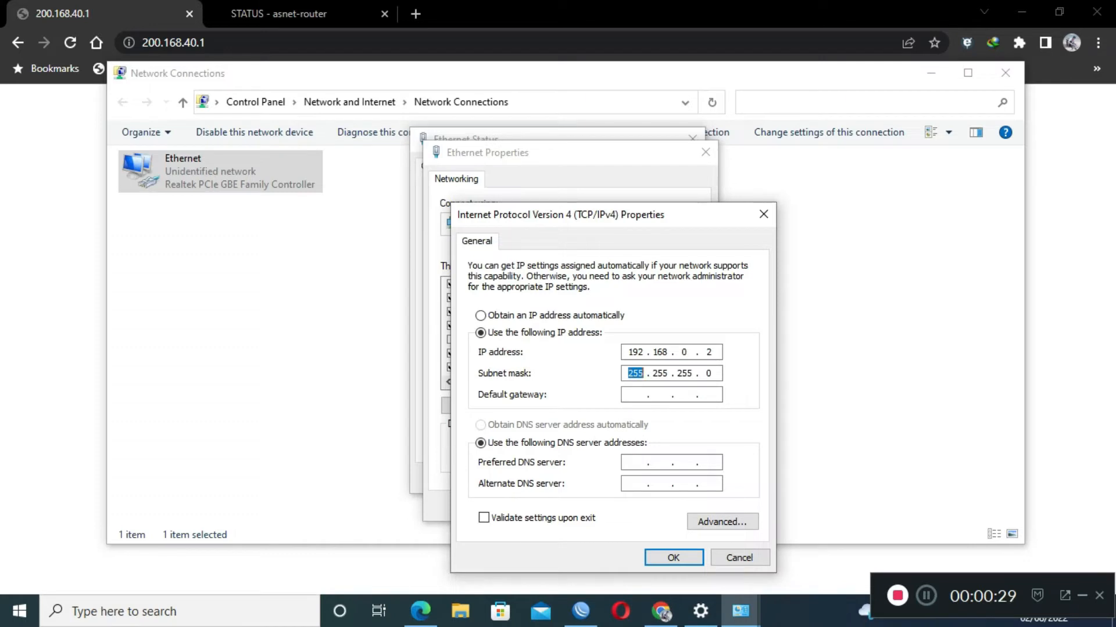
pyautogui.click(673, 558)
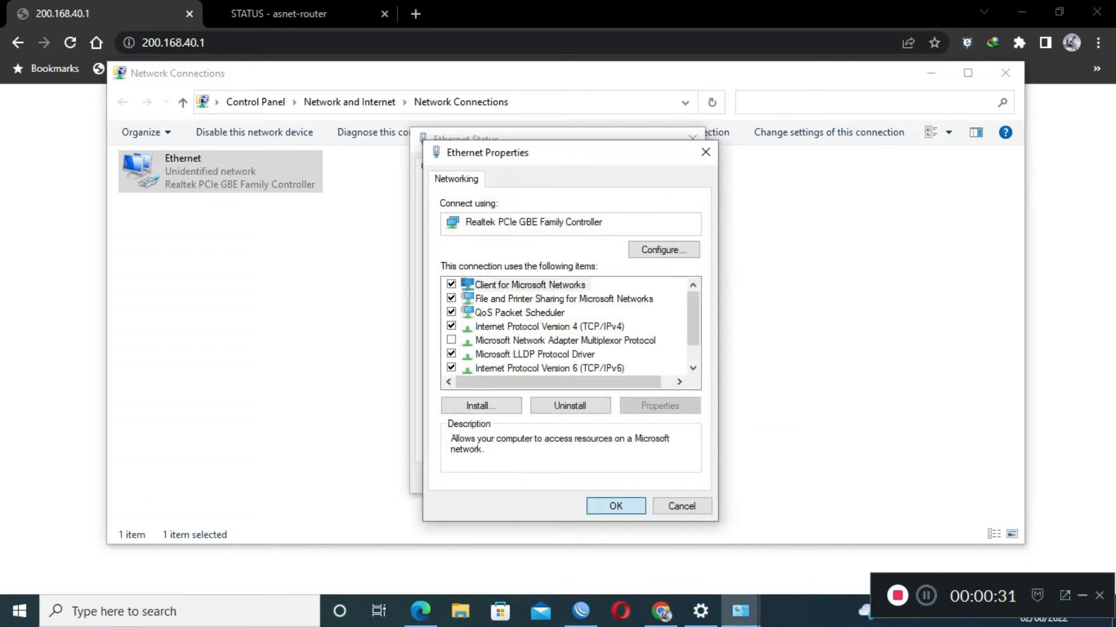
pyautogui.press('Return')
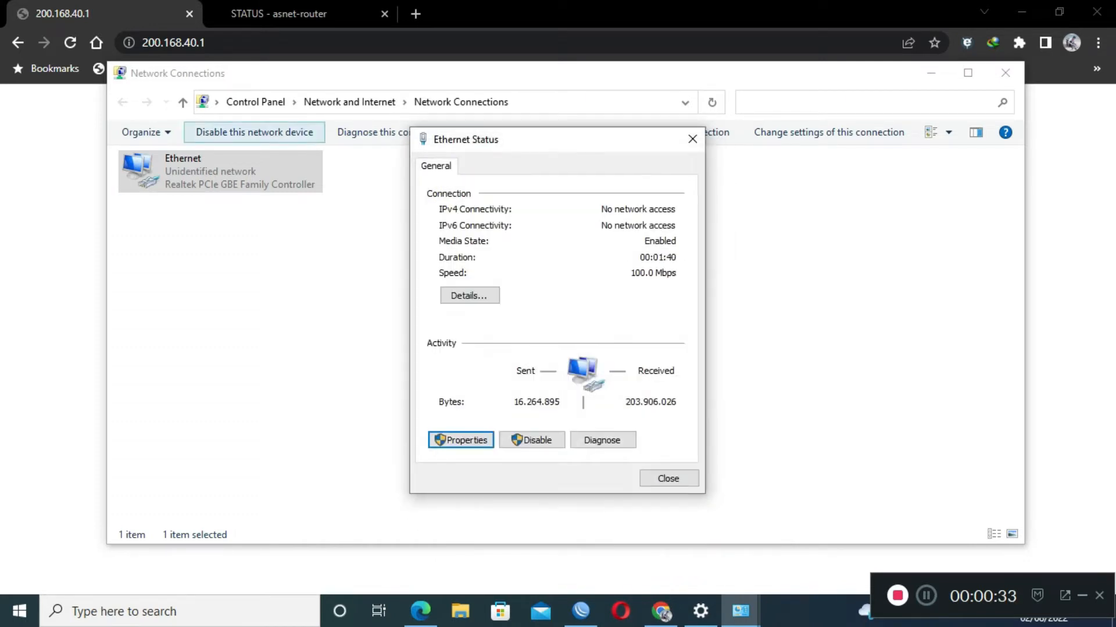
pyautogui.click(204, 43)
# Load the access point at 192.168.0.1 and log in with the admin credentials.
pyautogui.write('192.168.0.')
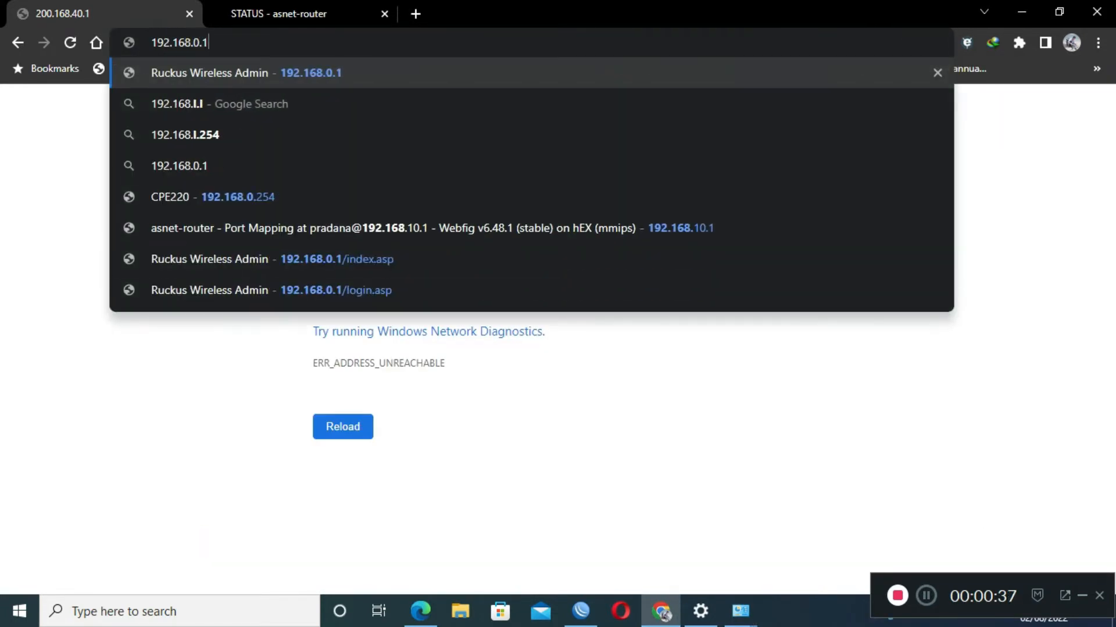
pyautogui.write('1')
pyautogui.press('Return')
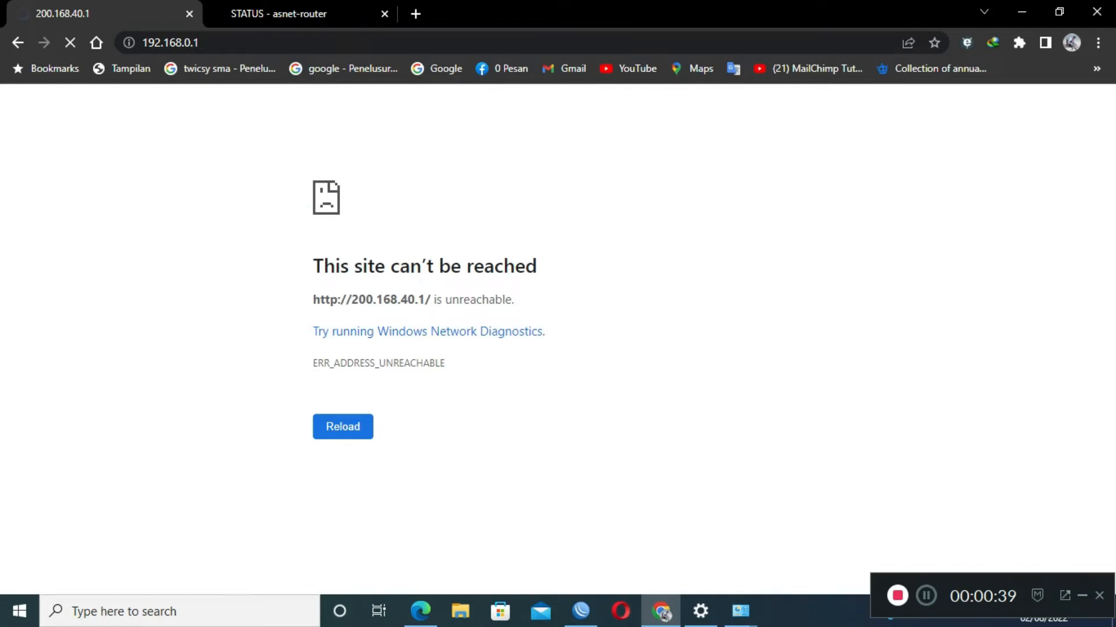
pyautogui.click(384, 13)
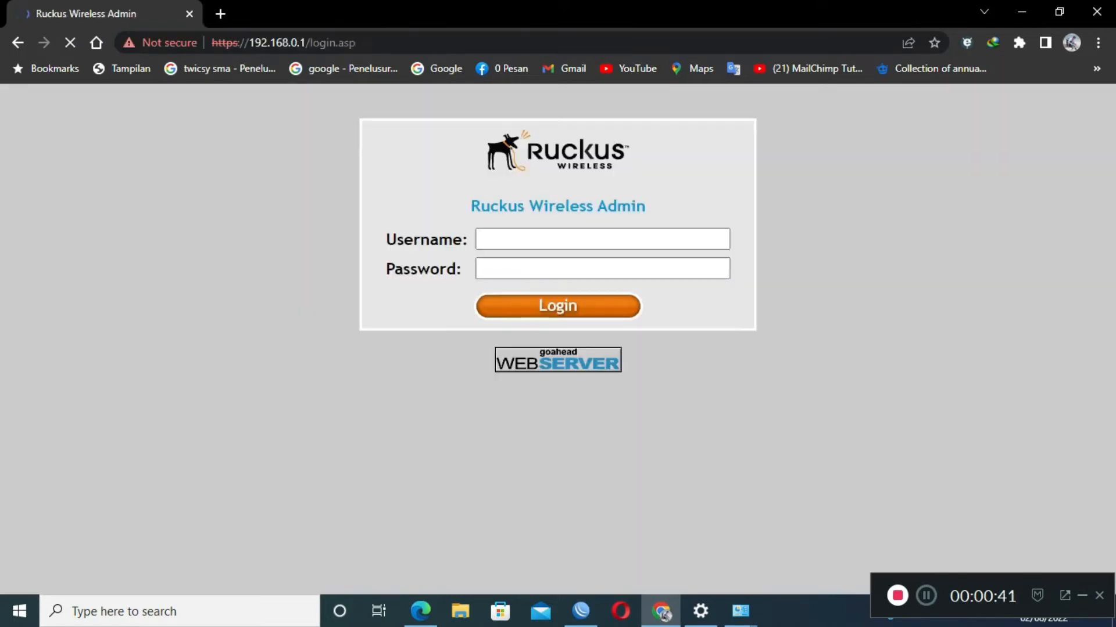
pyautogui.write('super')
pyautogui.press('Tab')
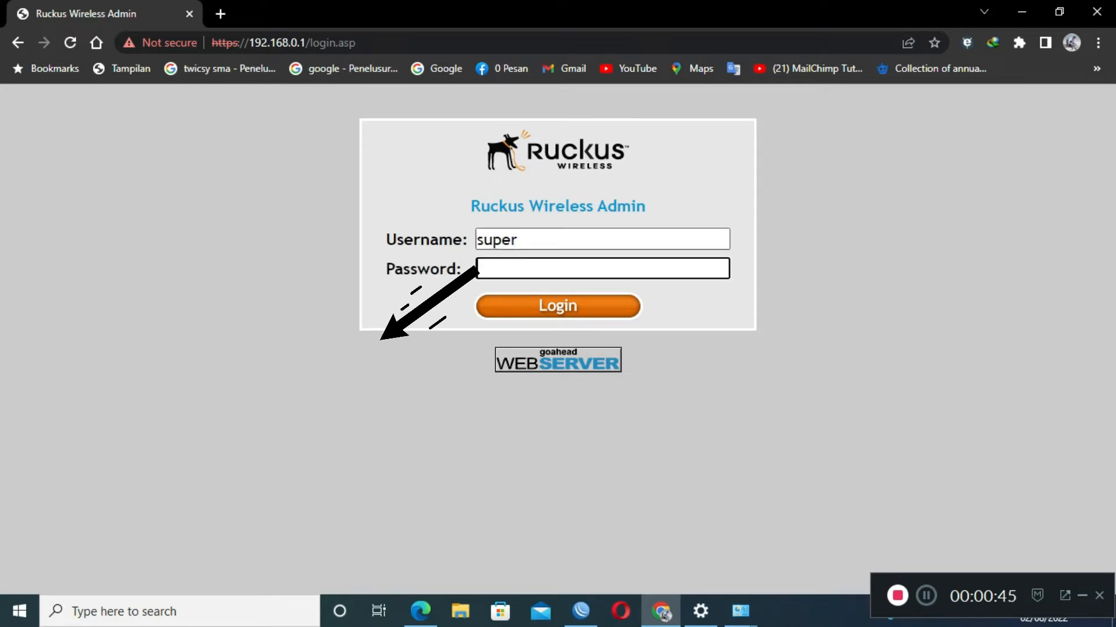
pyautogui.write('sp-admin')
pyautogui.press('Return')
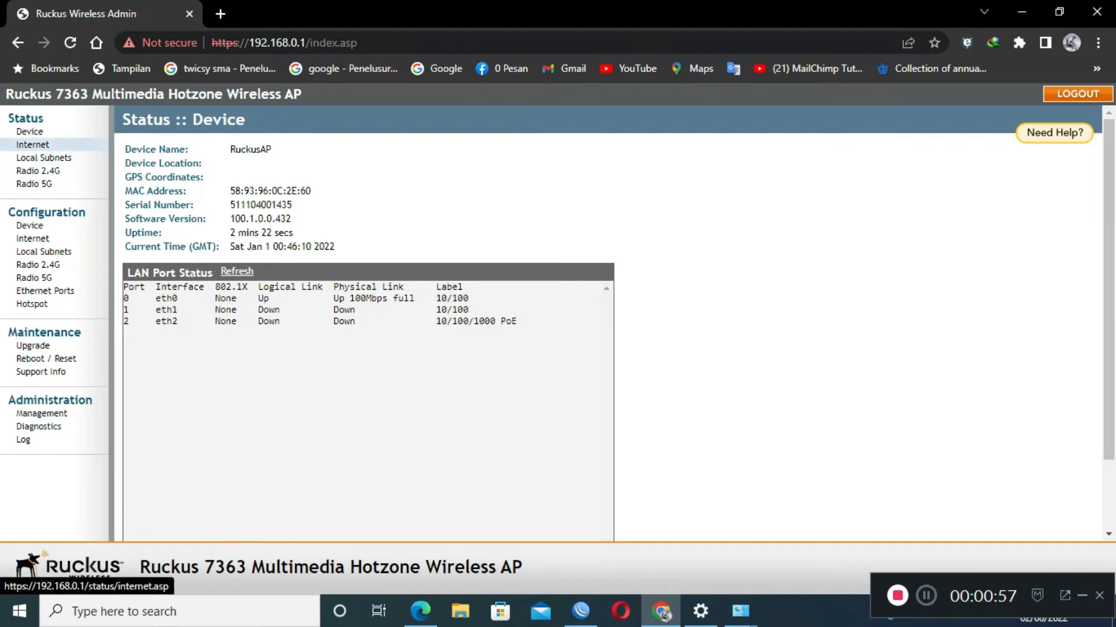
# Review the AP's Internet status, including IPv4 address, gateway and primary DNS.
pyautogui.click(33, 145)
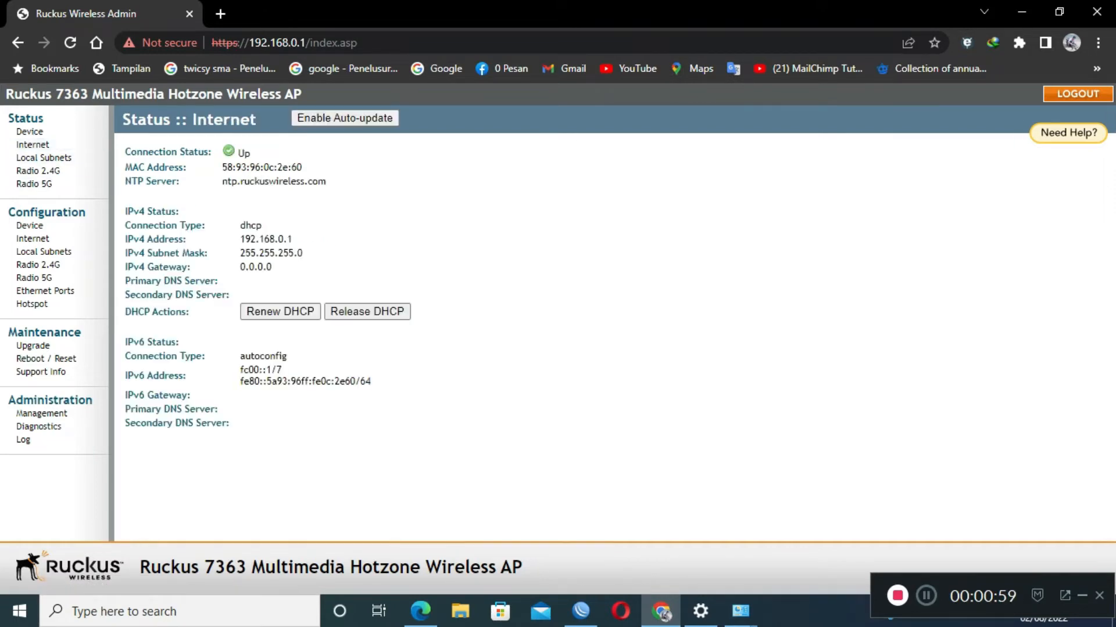
pyautogui.moveTo(292, 239); pyautogui.dragTo(125, 268)
pyautogui.click(273, 254)
pyautogui.click(221, 281)
pyautogui.moveTo(221, 281); pyautogui.dragTo(206, 282)
pyautogui.click(207, 281)
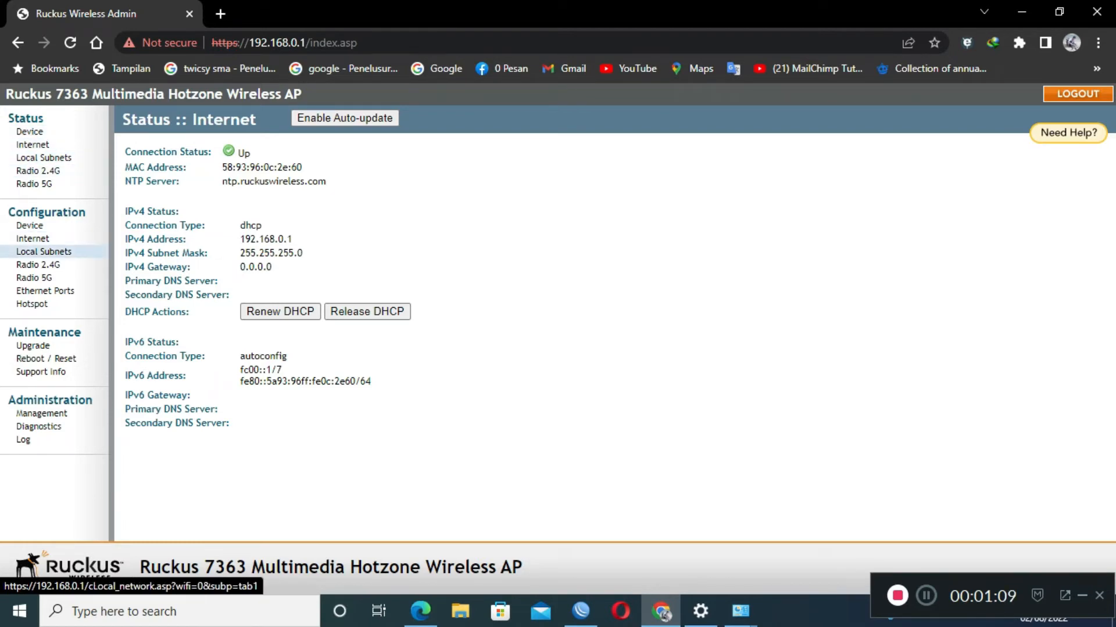
pyautogui.click(44, 251)
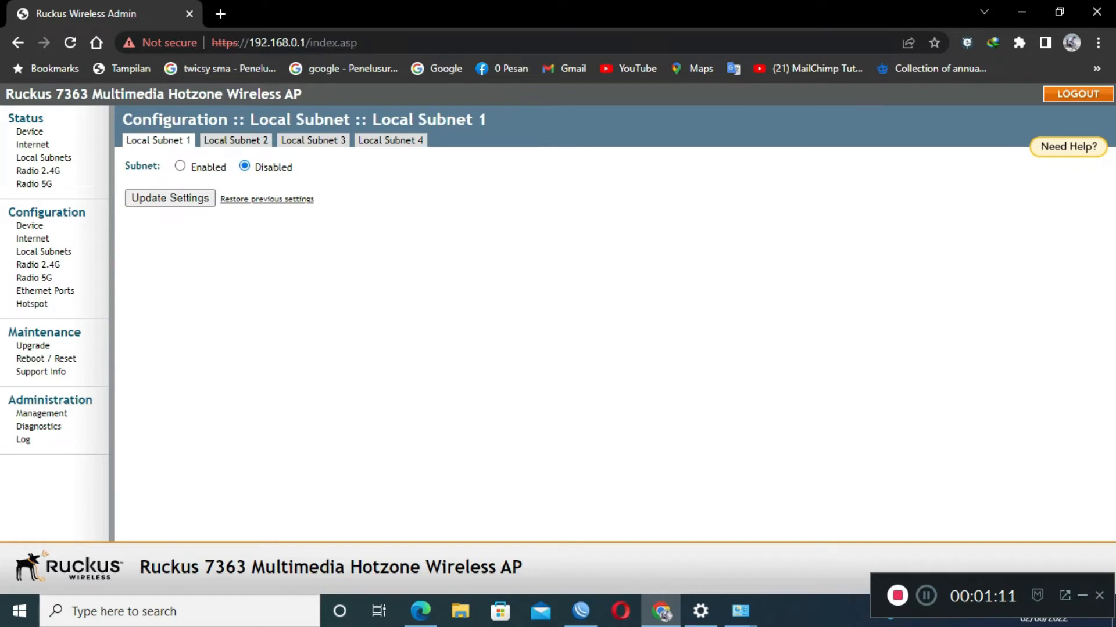
# Enable Local Subnet 1 and set its local IP to 200.168.40.1.
pyautogui.click(179, 165)
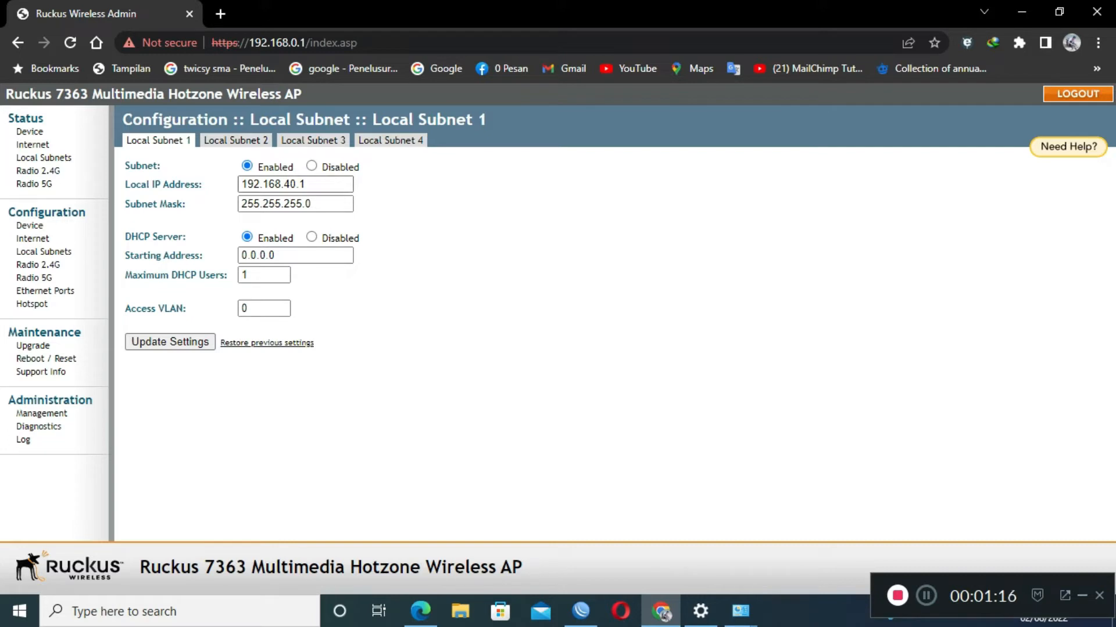
pyautogui.moveTo(241, 184); pyautogui.dragTo(260, 184)
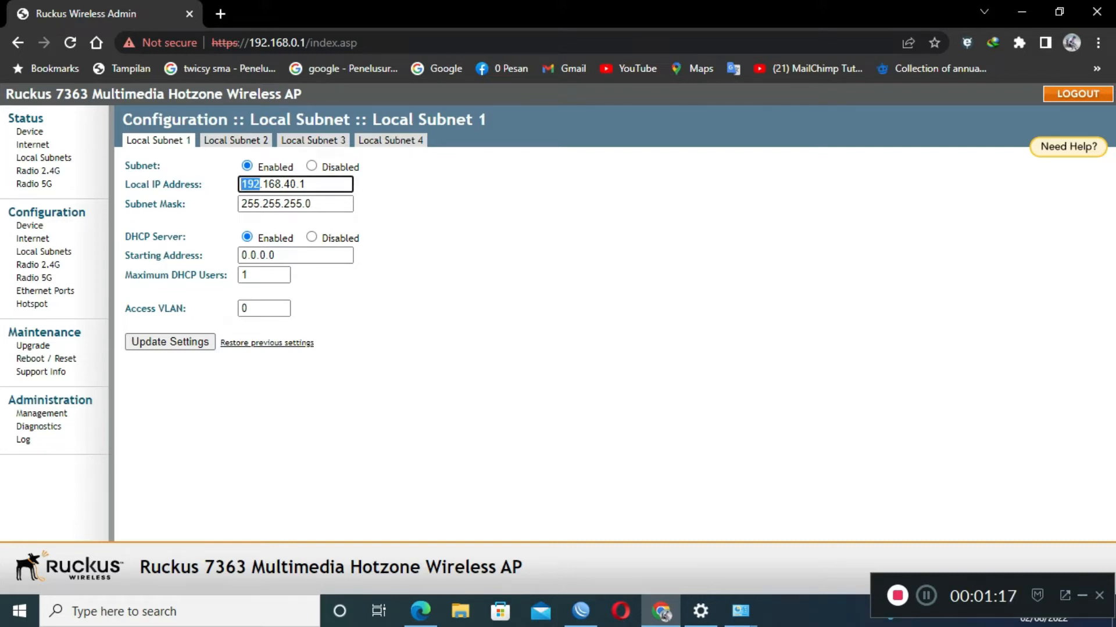
pyautogui.write('200')
pyautogui.press('Right')
pyautogui.press('Right')
pyautogui.press('Right')
pyautogui.press('Right')
# Set the DHCP starting address to 200.168.40.11.
pyautogui.click(284, 256)
pyautogui.hotkey('ctrl', 'a')
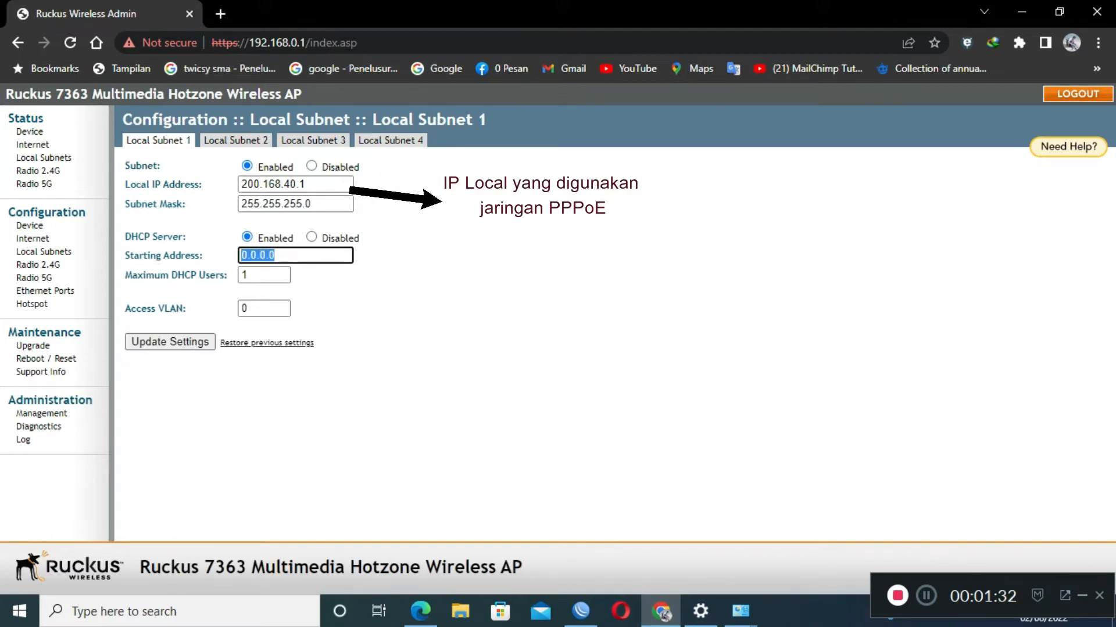
pyautogui.write('30')
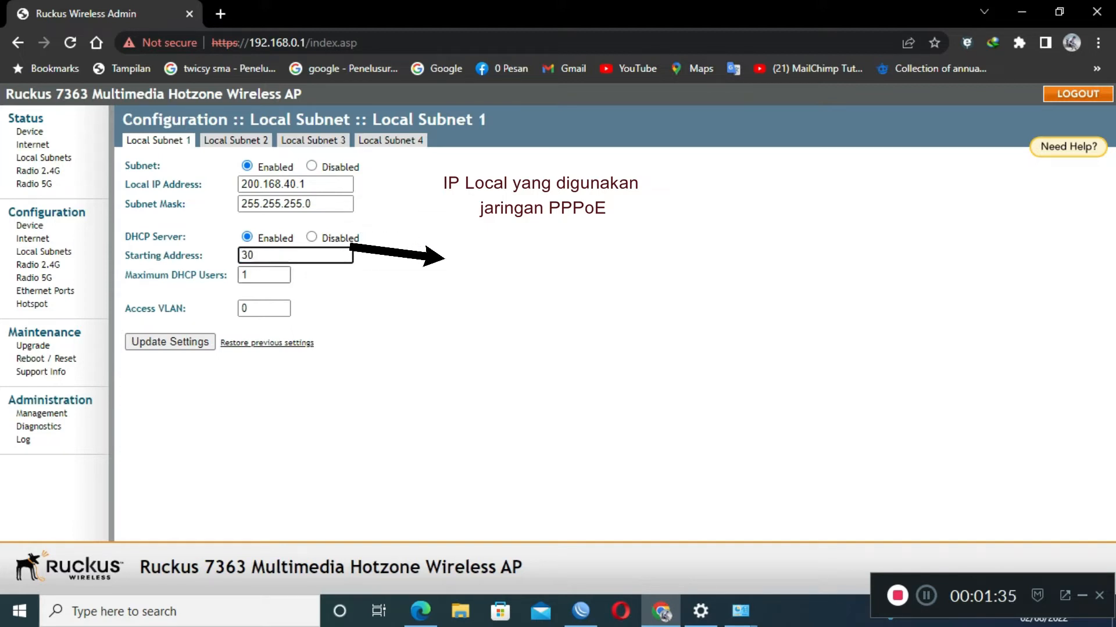
pyautogui.doubleClick(248, 256)
pyautogui.write('200')
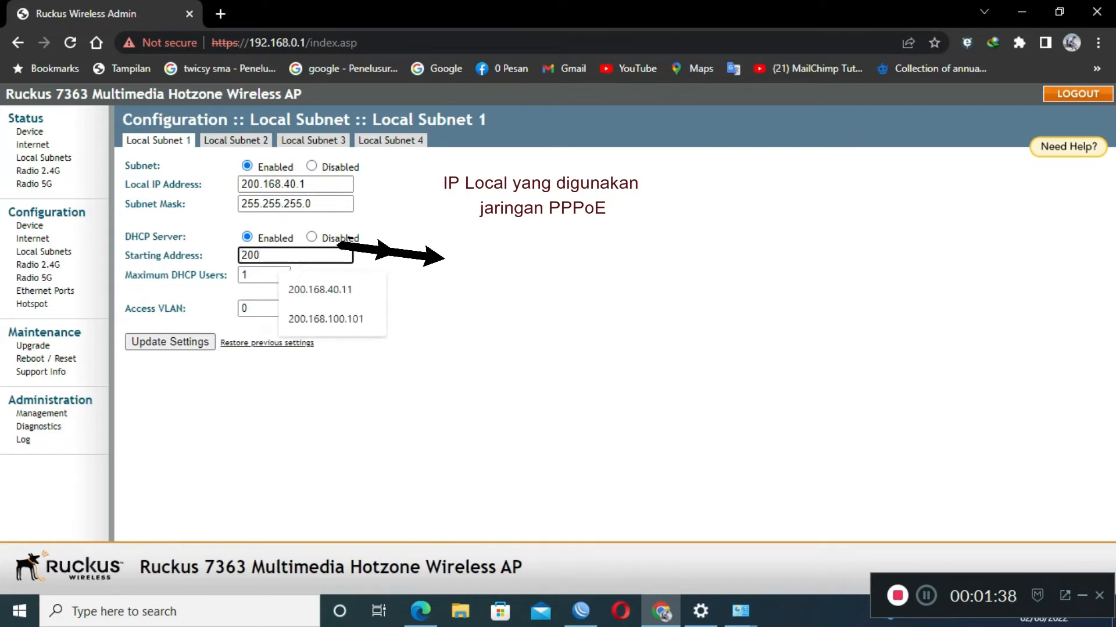
pyautogui.write('.168')
pyautogui.press('Down')
pyautogui.press('Return')
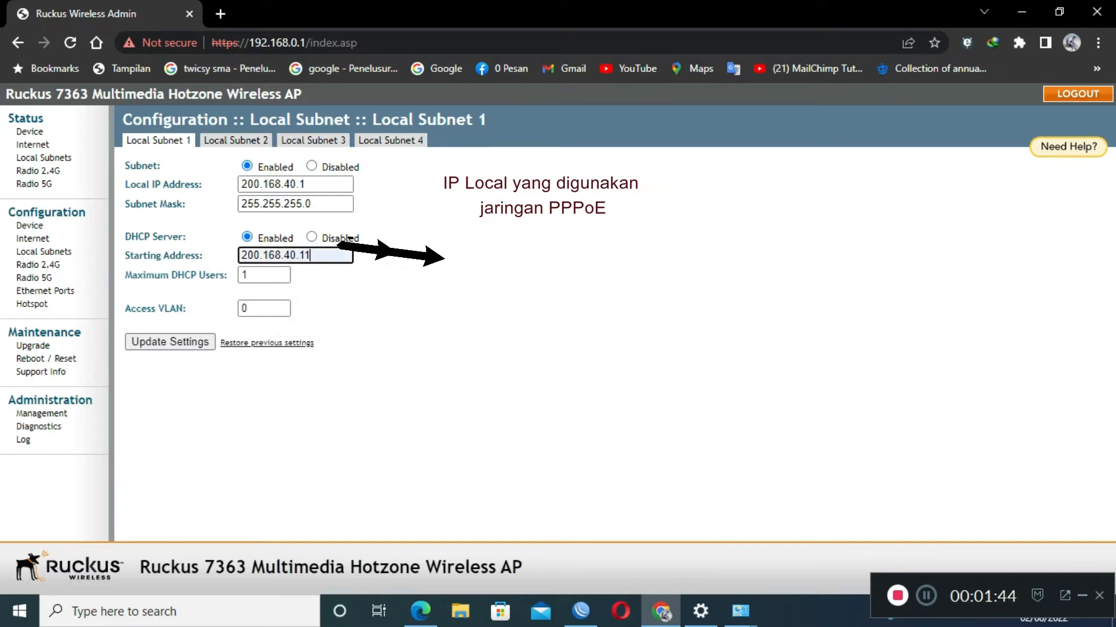
# Set Maximum DHCP Users to 30 and Access VLAN to 30.
pyautogui.click(263, 276)
pyautogui.moveTo(264, 275); pyautogui.dragTo(239, 276)
pyautogui.write('30')
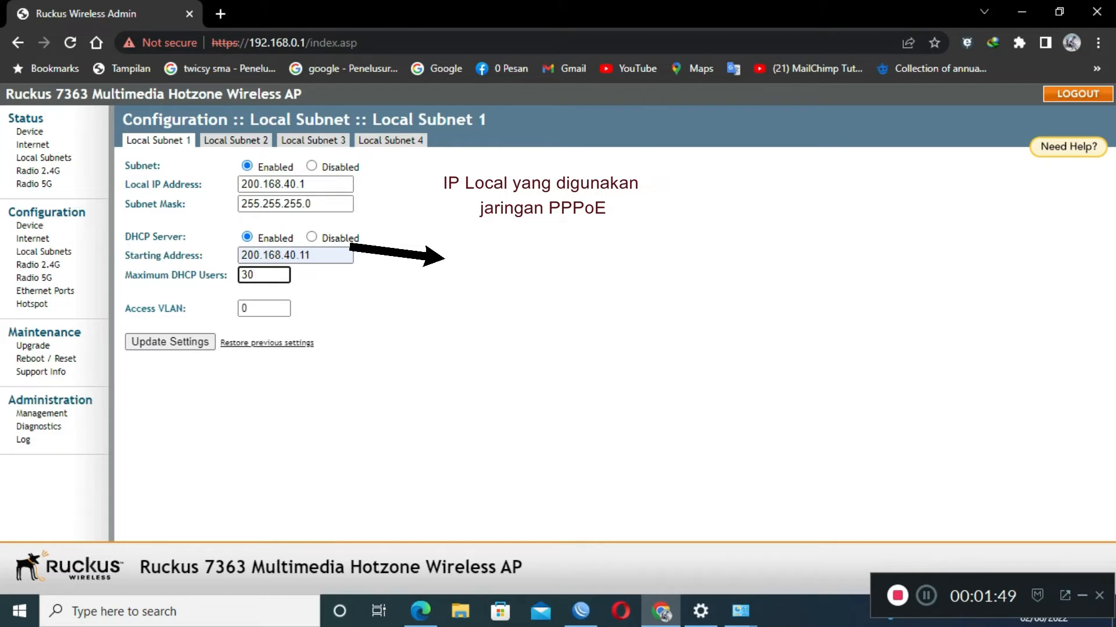
pyautogui.click(264, 308)
pyautogui.moveTo(264, 308); pyautogui.dragTo(240, 308)
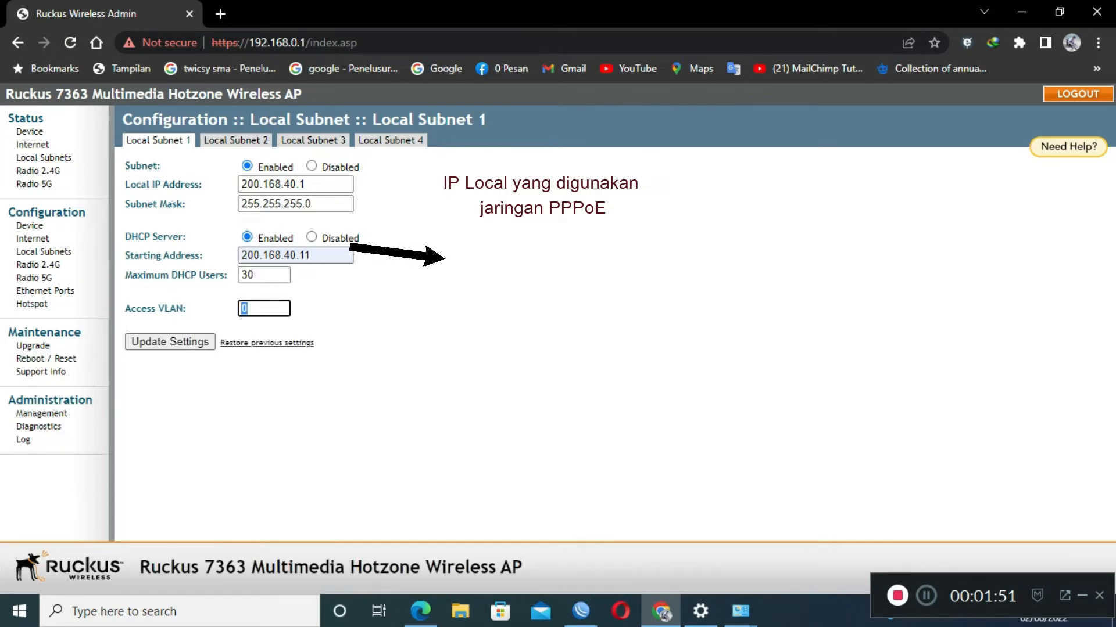
pyautogui.write('30')
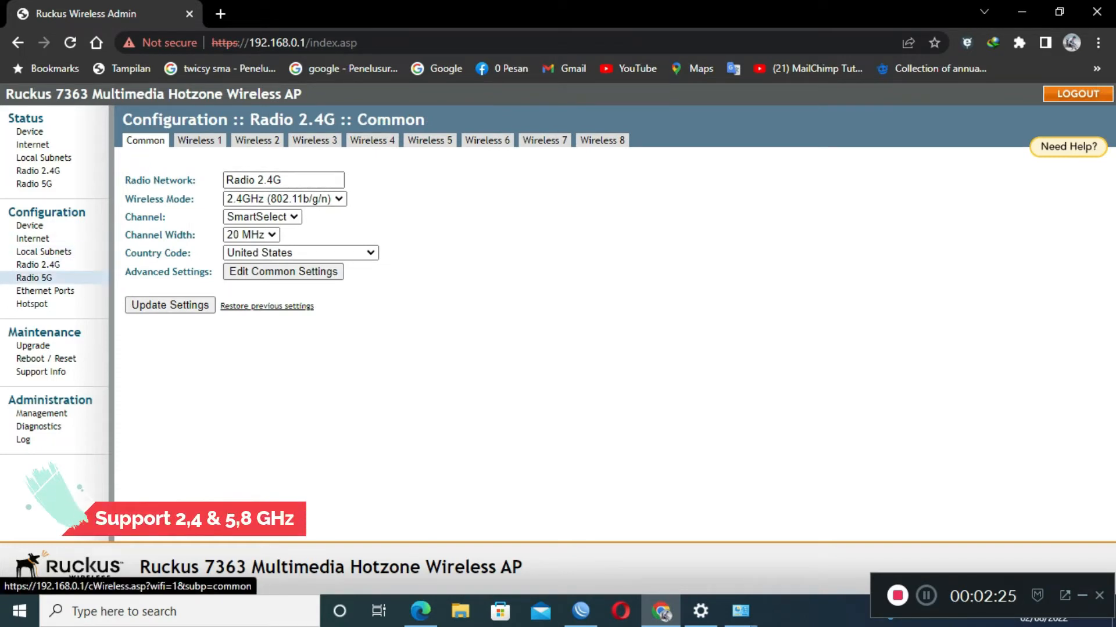
# Set the 2.4 GHz radio to Channel 11 with 20 MHz width and save the common settings.
pyautogui.click(34, 277)
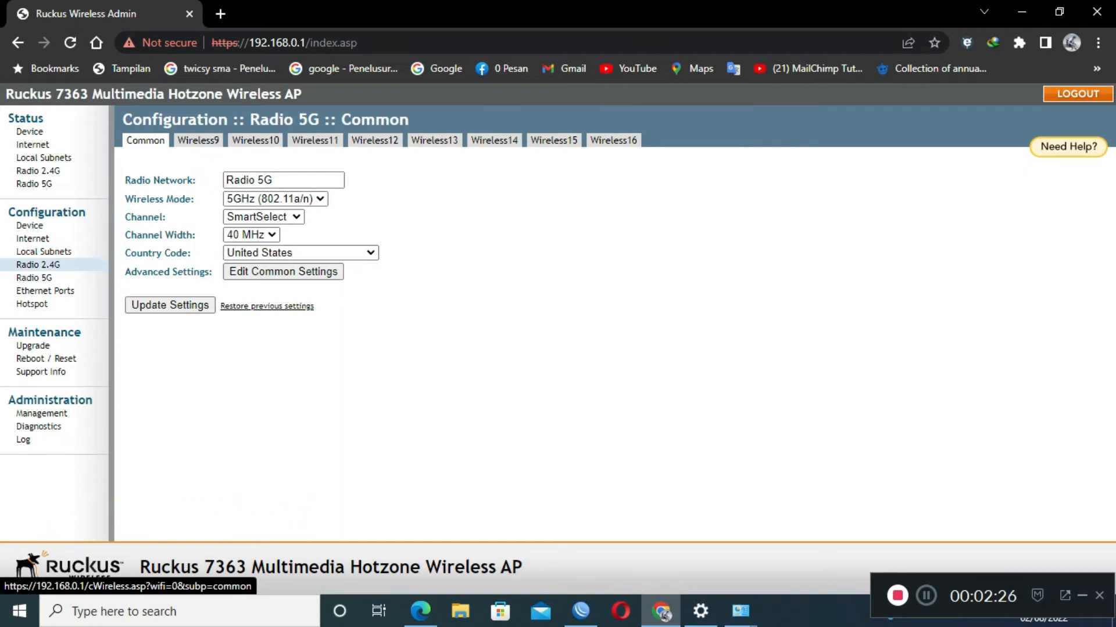
pyautogui.click(38, 264)
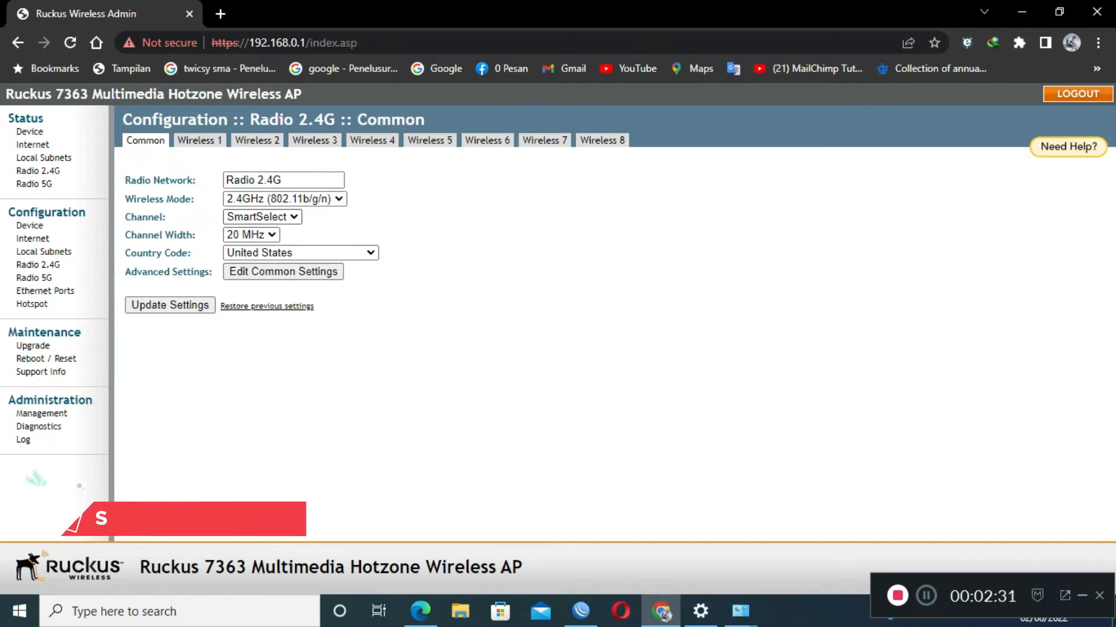
pyautogui.click(262, 217)
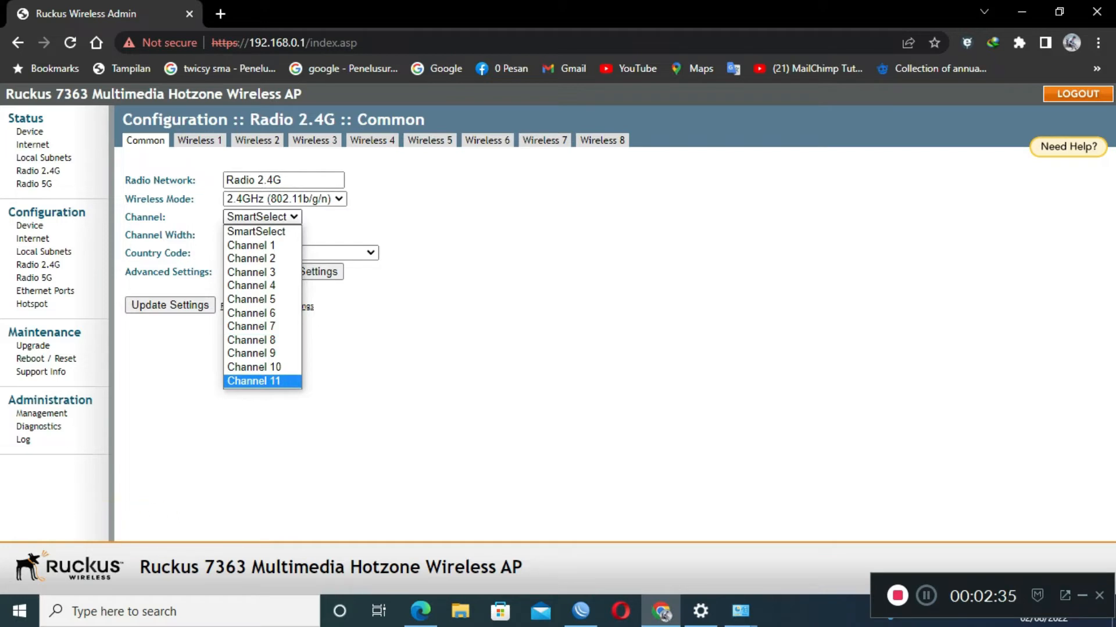
pyautogui.click(262, 382)
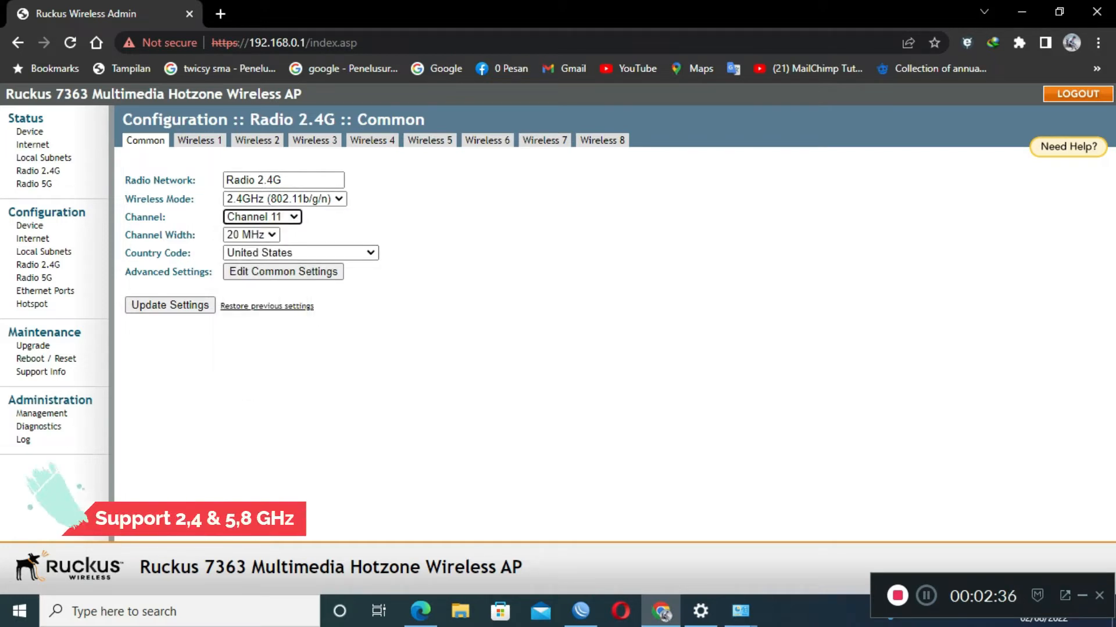
pyautogui.click(252, 235)
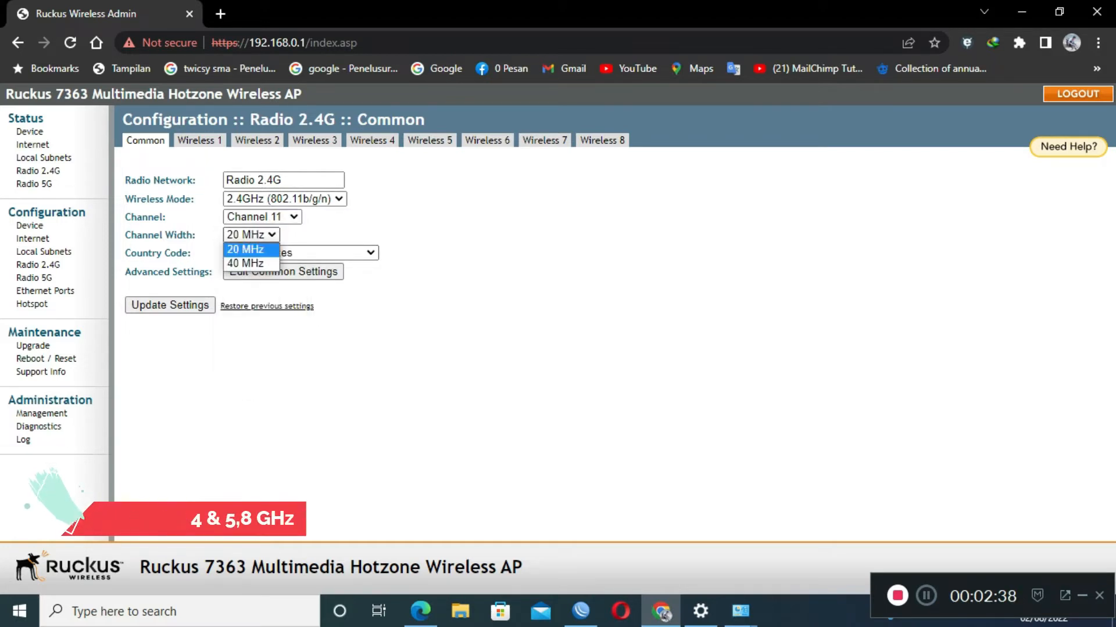
pyautogui.click(247, 249)
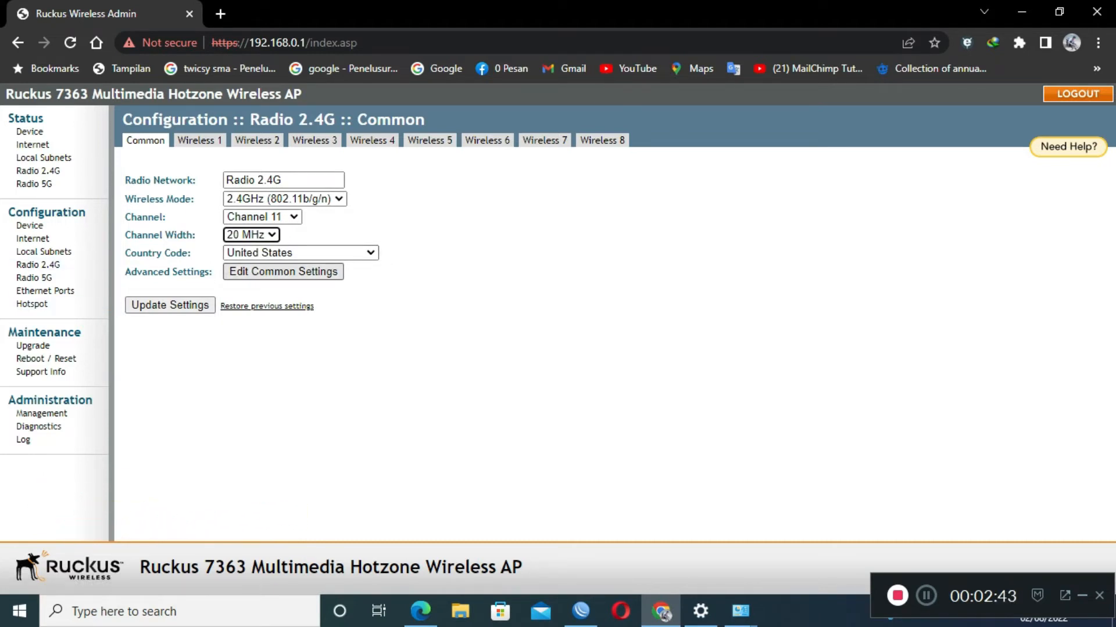
pyautogui.click(283, 272)
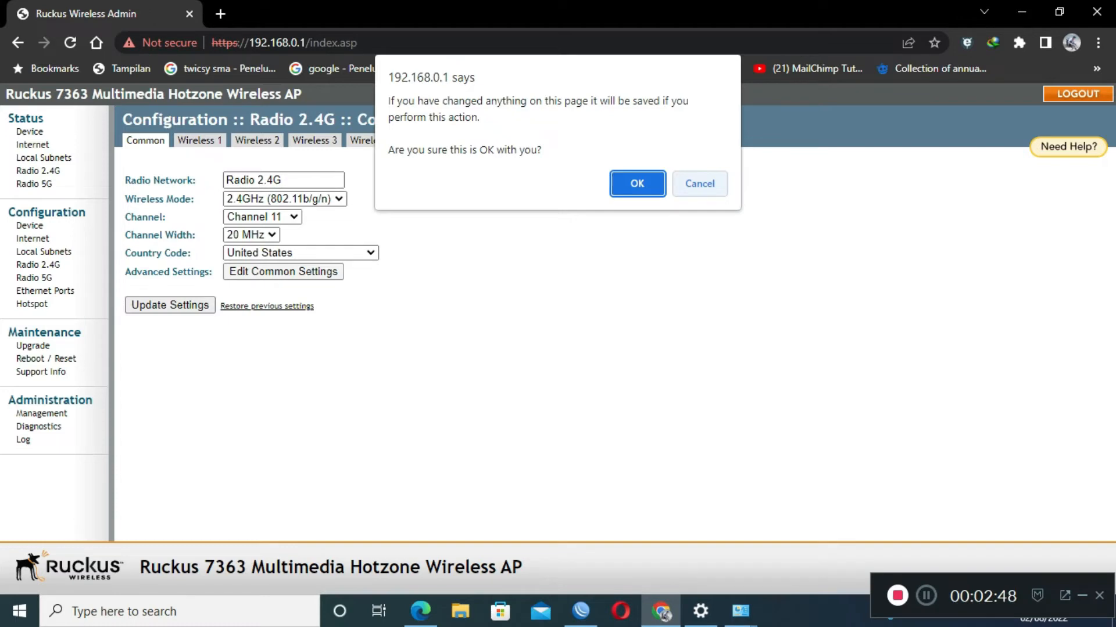
pyautogui.click(699, 184)
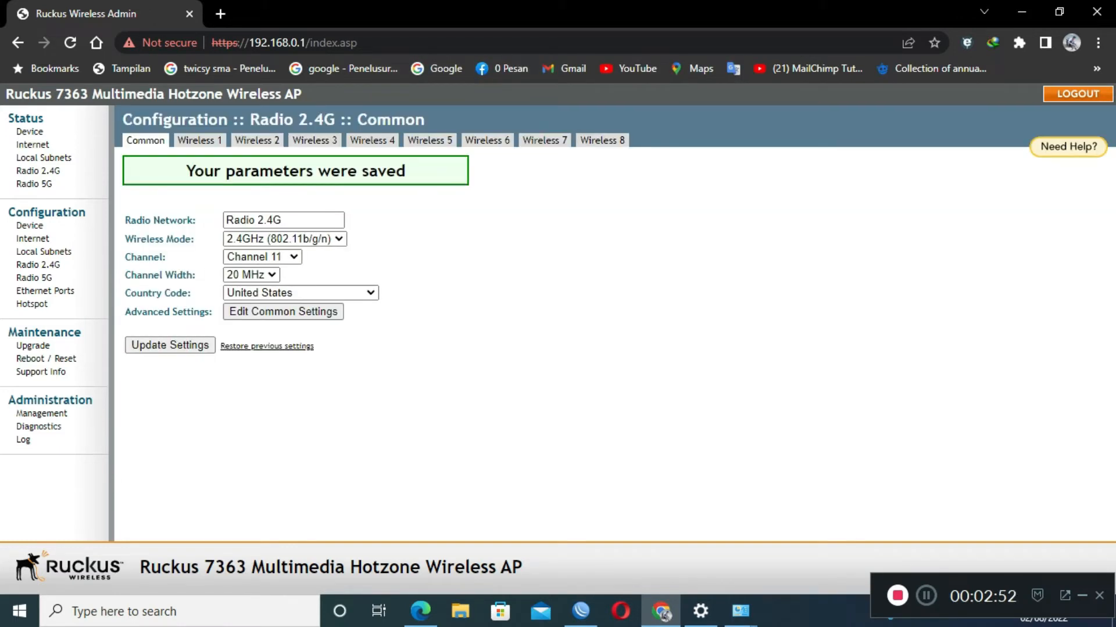
# Enable 2.4G Wireless 1 and rename its SSID to asnetunv.com.
pyautogui.click(199, 140)
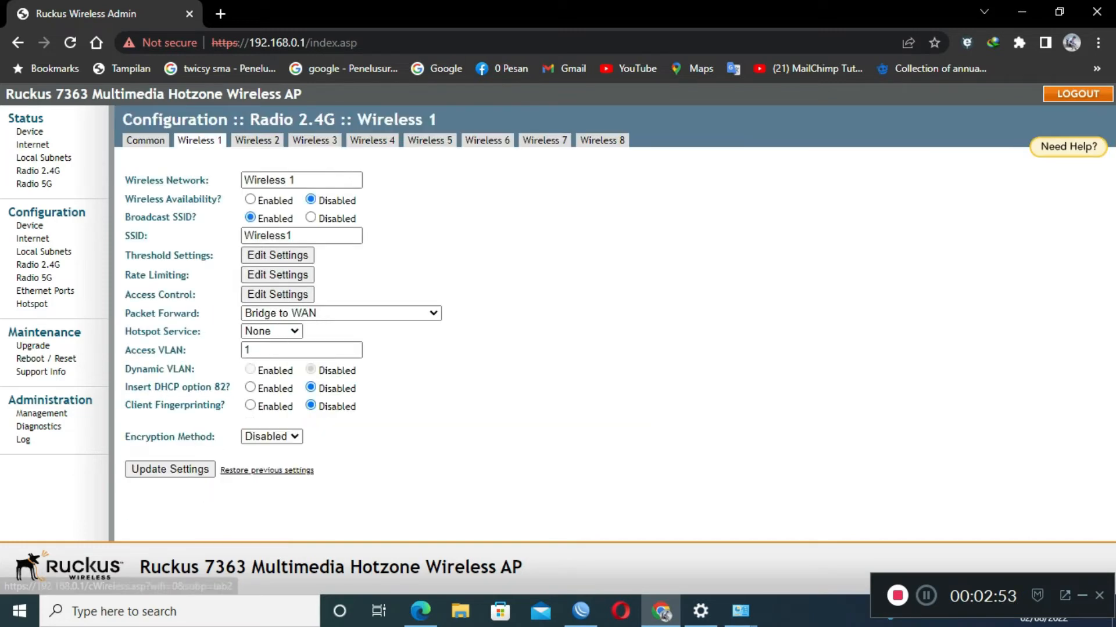
pyautogui.click(250, 199)
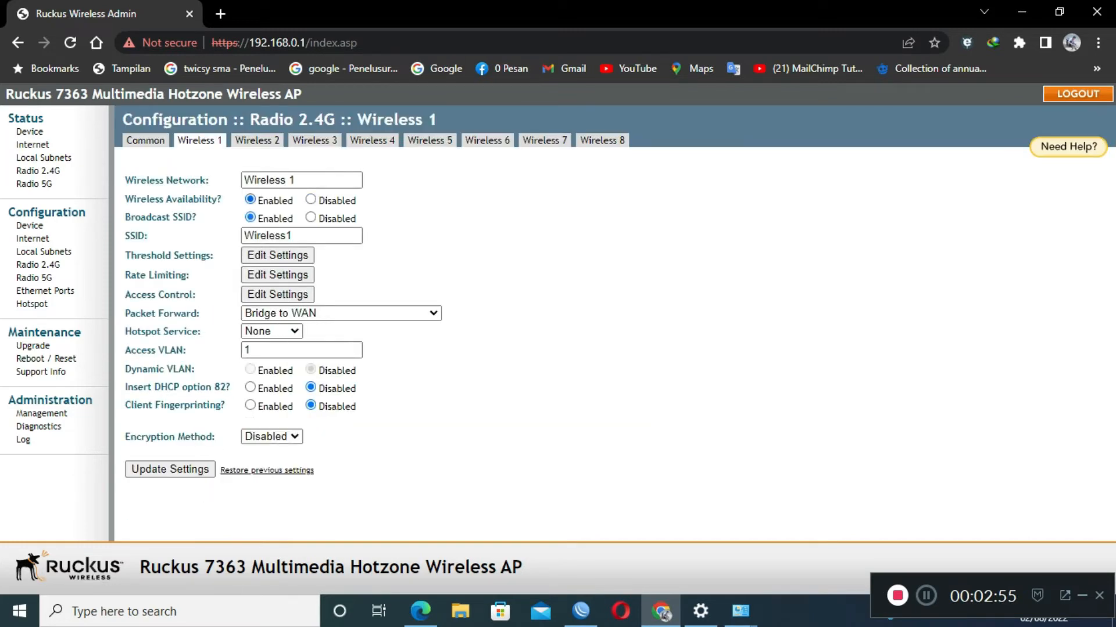
pyautogui.moveTo(302, 236); pyautogui.dragTo(243, 236)
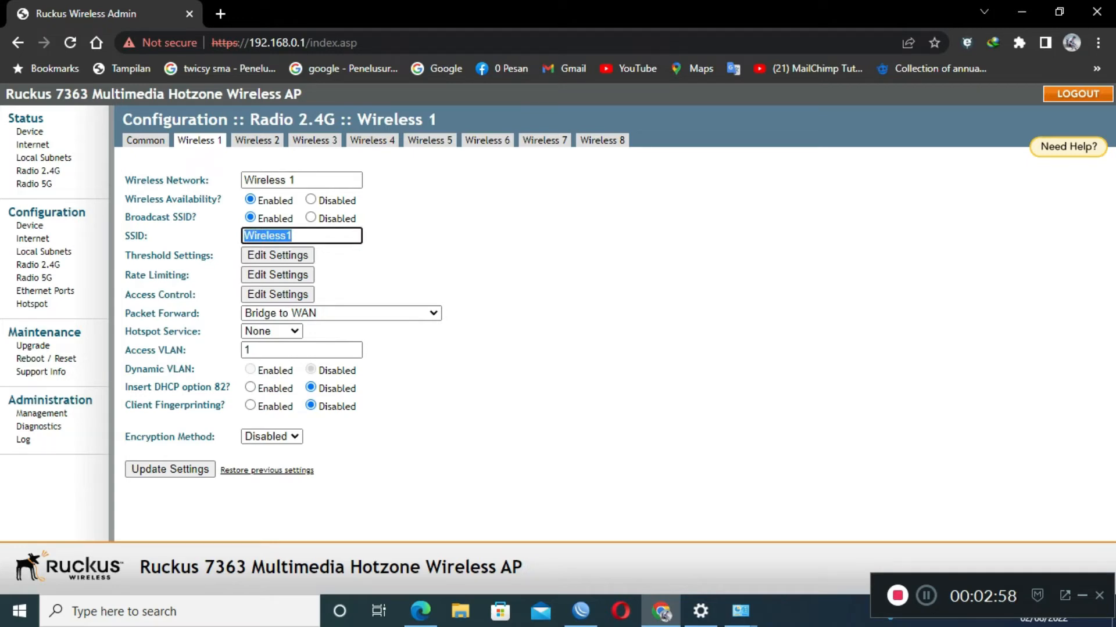
pyautogui.write('asnert=')
pyautogui.press('BackSpace')
pyautogui.press('BackSpace')
pyautogui.press('BackSpace')
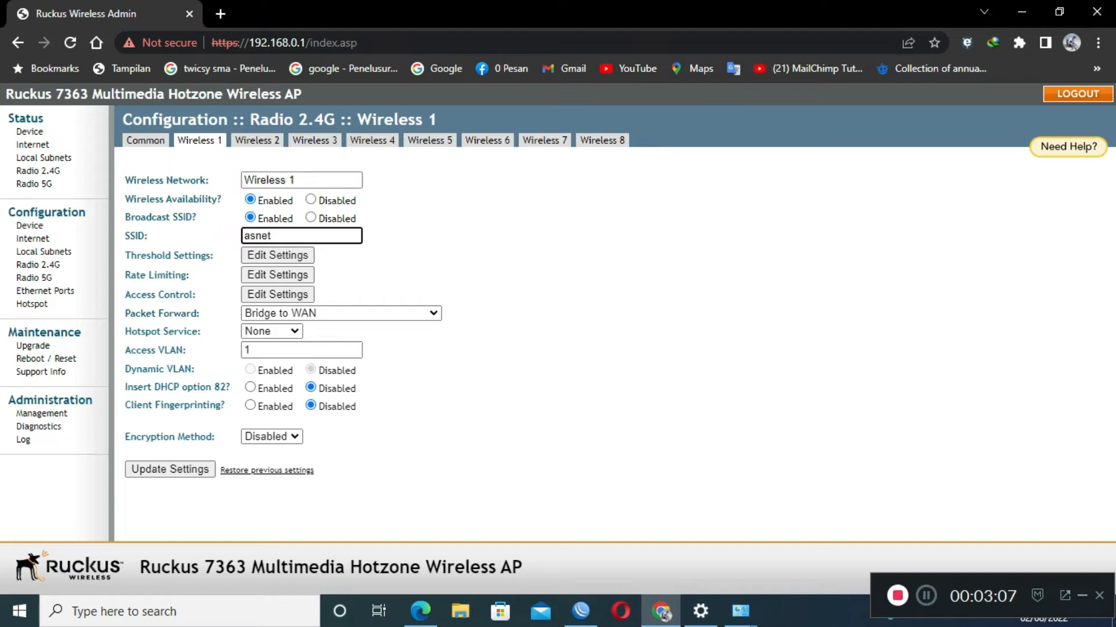
pyautogui.write('unv.com')
# Set Packet Forward to Local Subnet NAT and Route to WAN on Local Subnet 1, encryption Disabled.
pyautogui.click(341, 313)
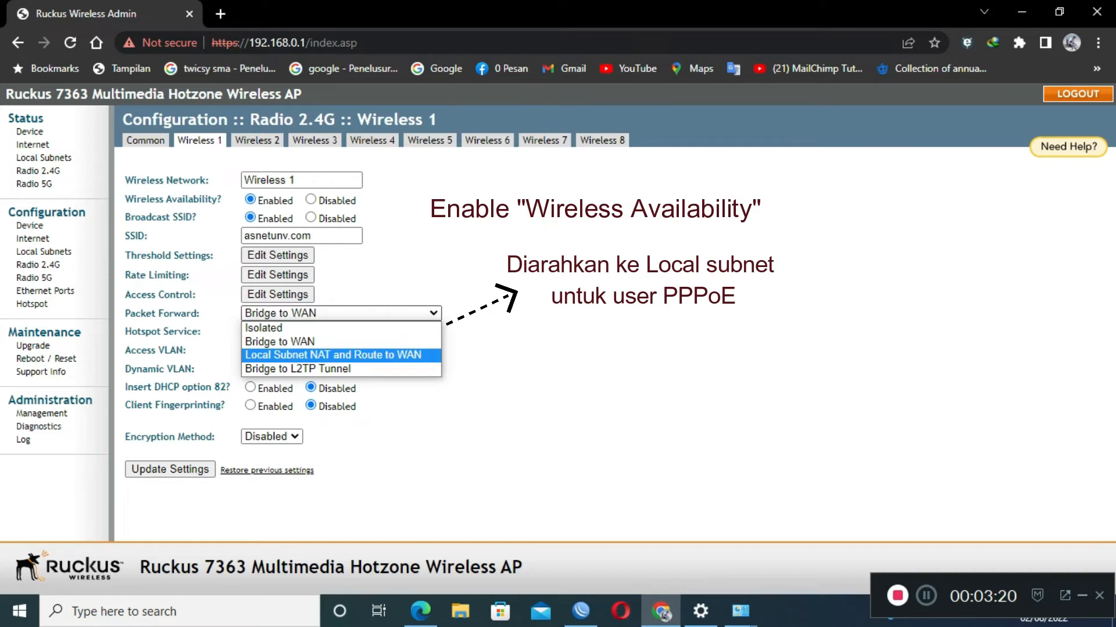
pyautogui.click(341, 356)
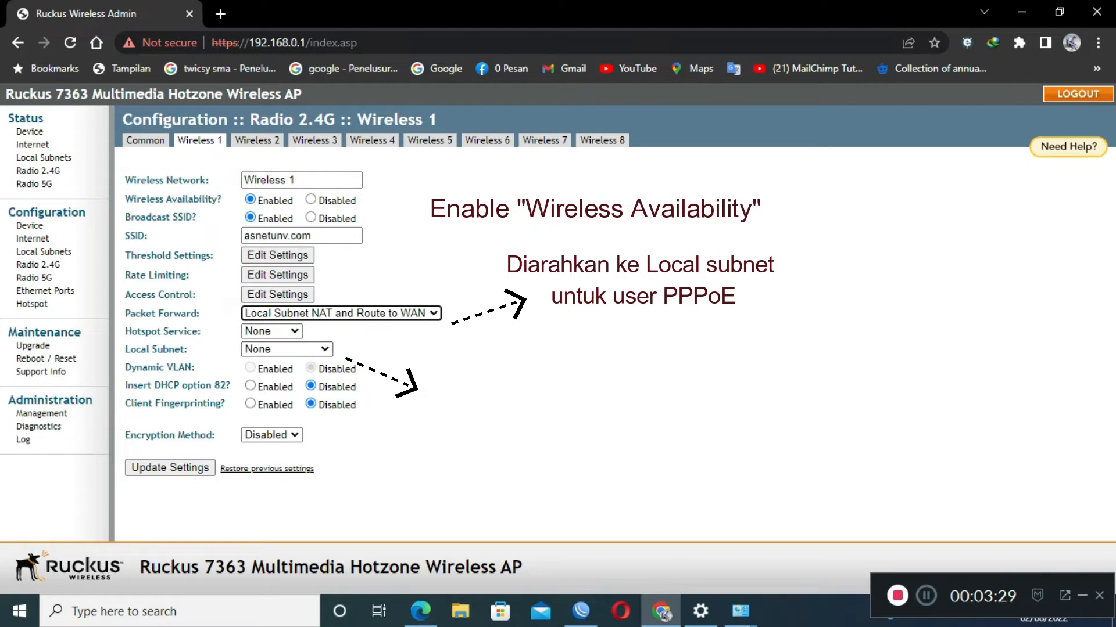
pyautogui.click(287, 349)
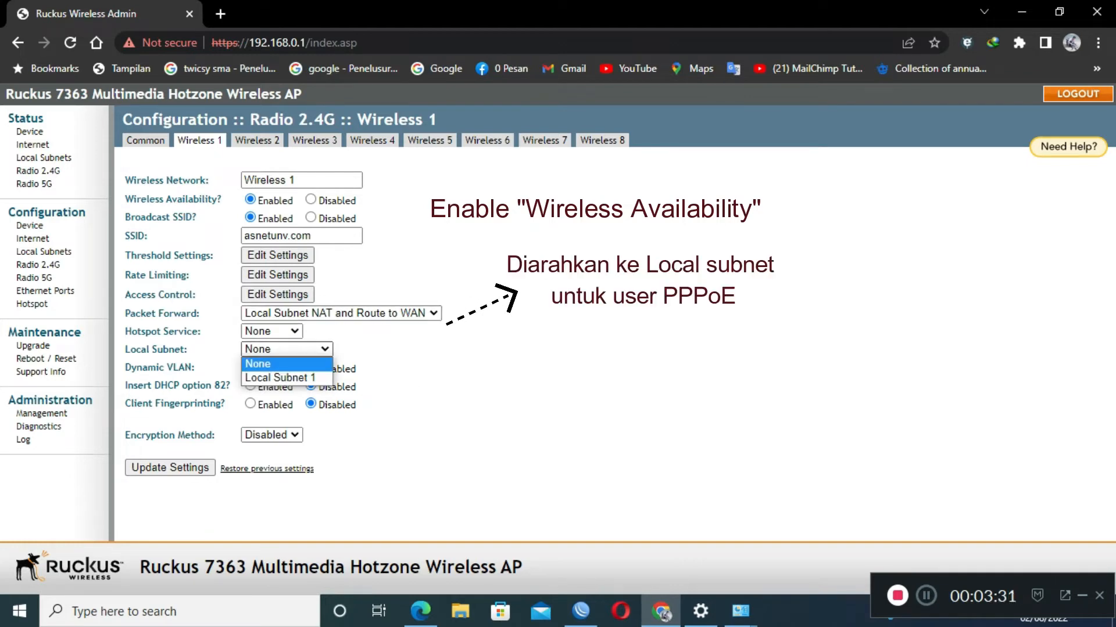
pyautogui.click(280, 378)
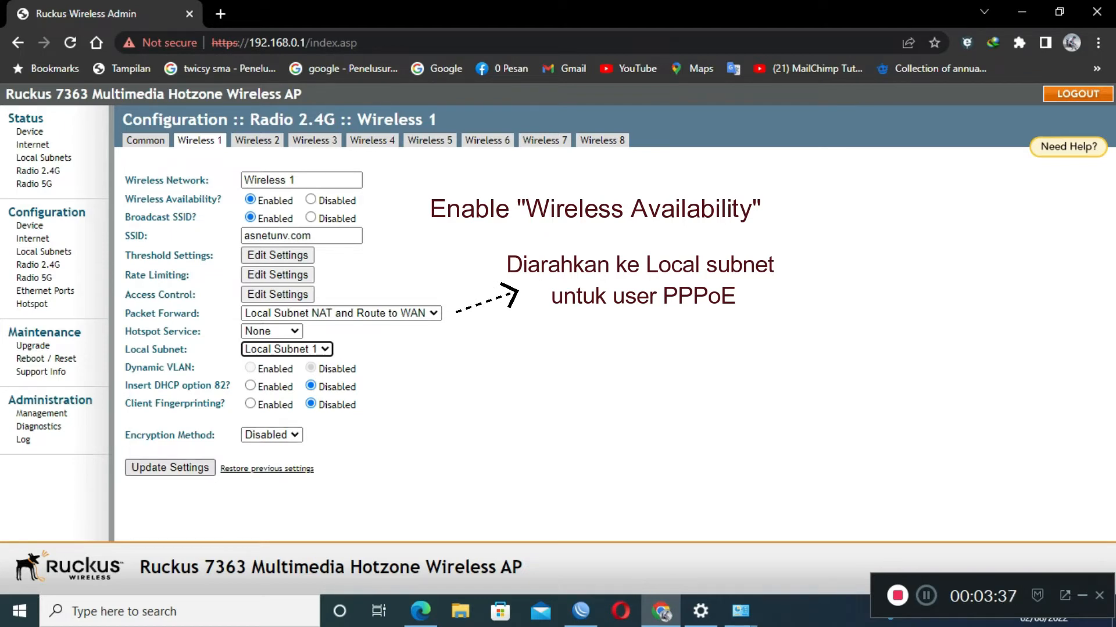
pyautogui.click(272, 435)
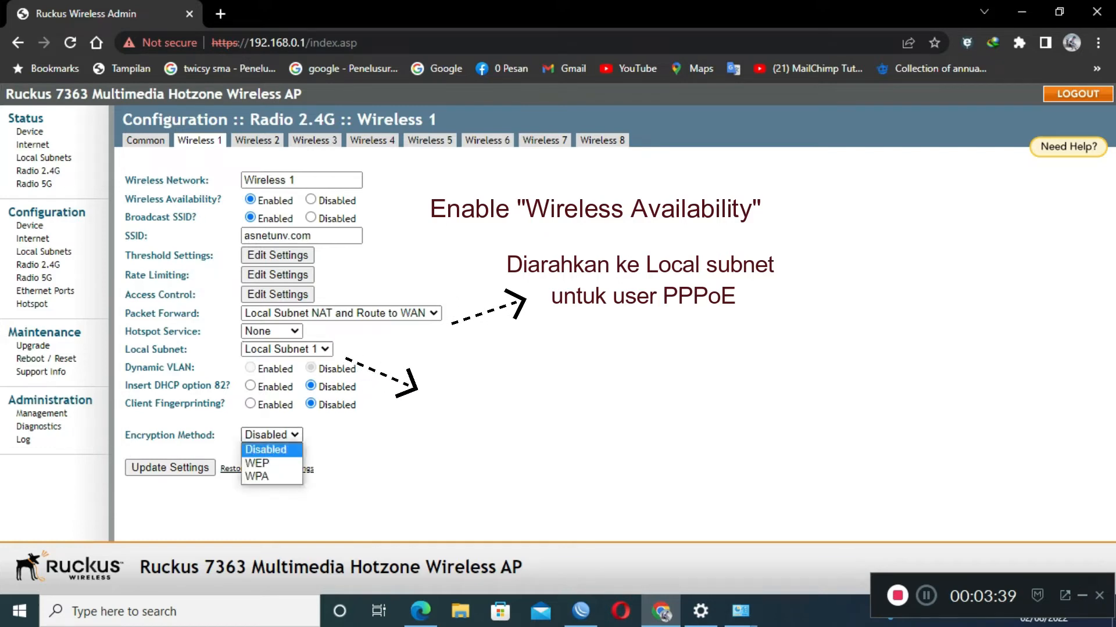
pyautogui.click(257, 477)
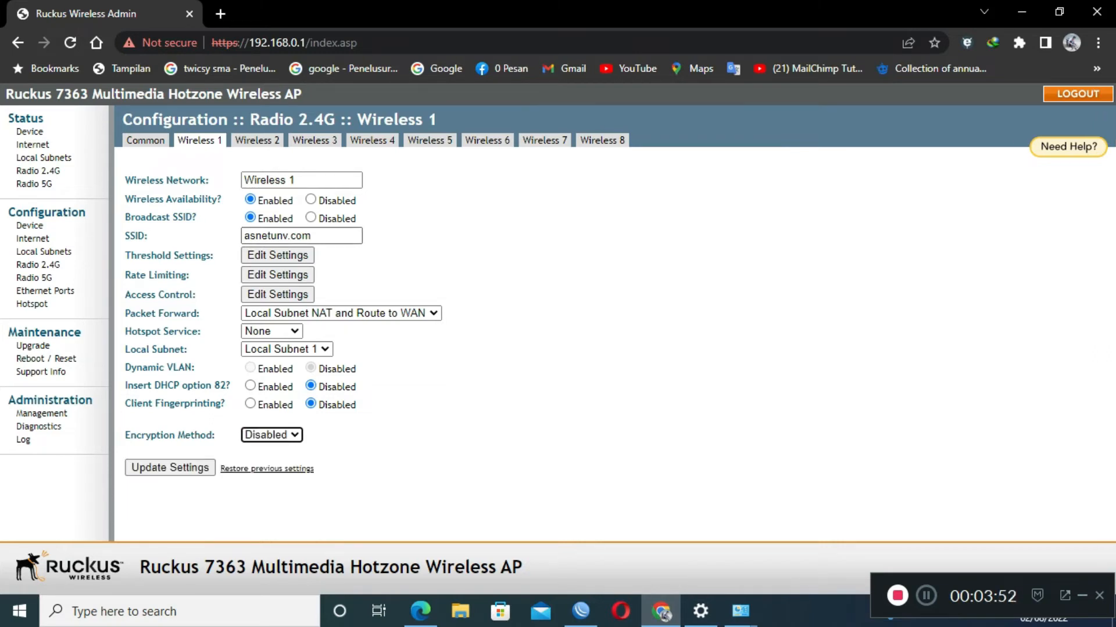
# Save the Wireless 1 settings and review the 5G radio's channel options.
pyautogui.click(169, 468)
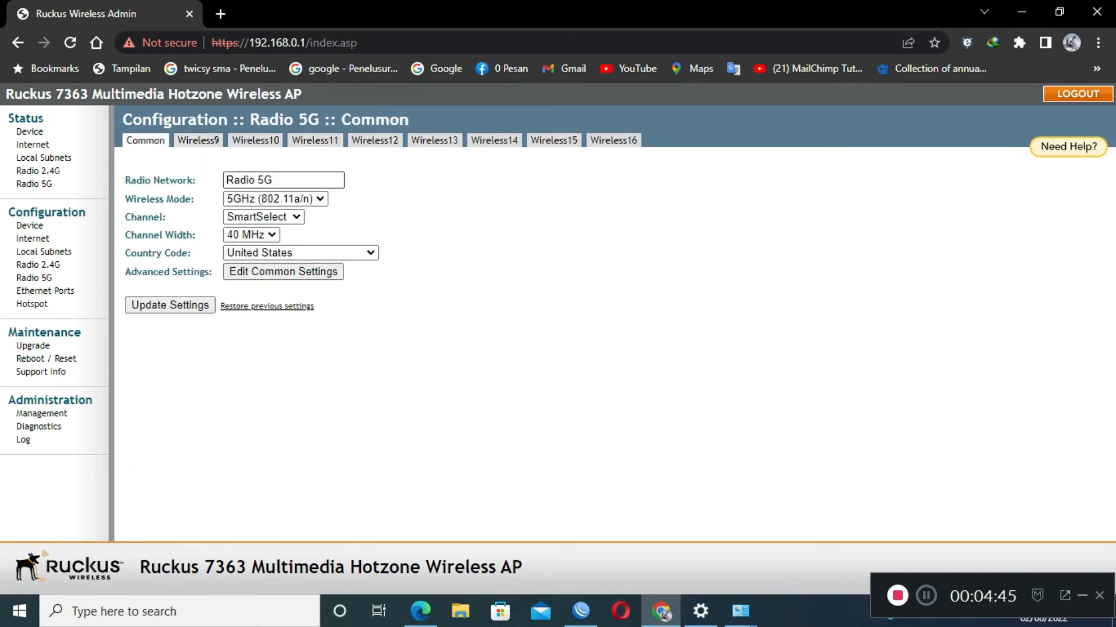
pyautogui.click(276, 199)
pyautogui.click(276, 199)
pyautogui.click(264, 217)
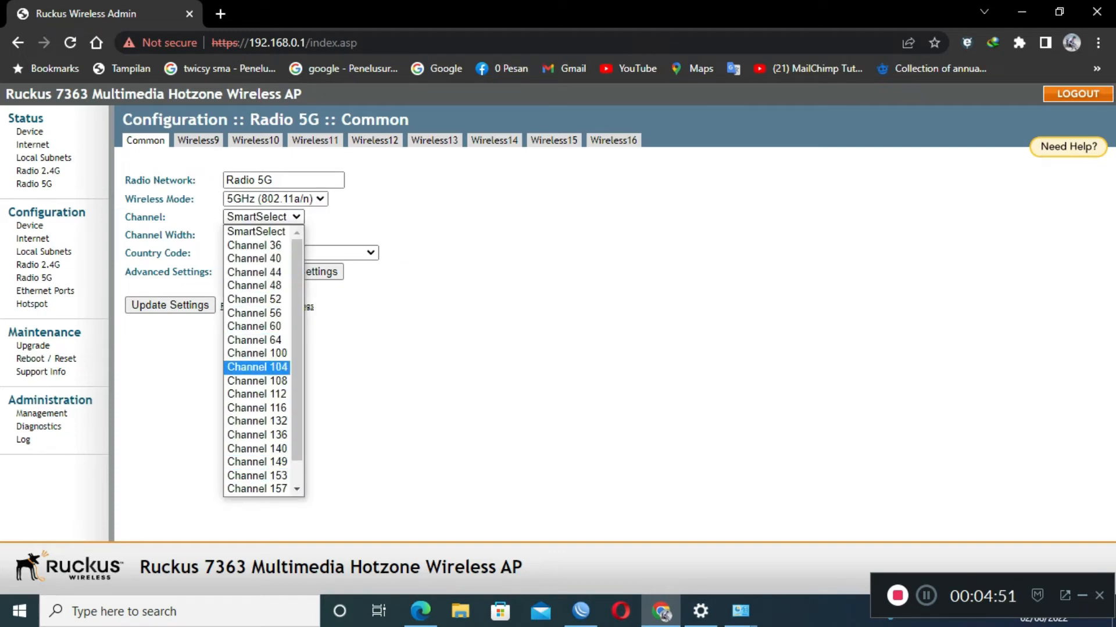
pyautogui.scroll(-1, 297, 360)
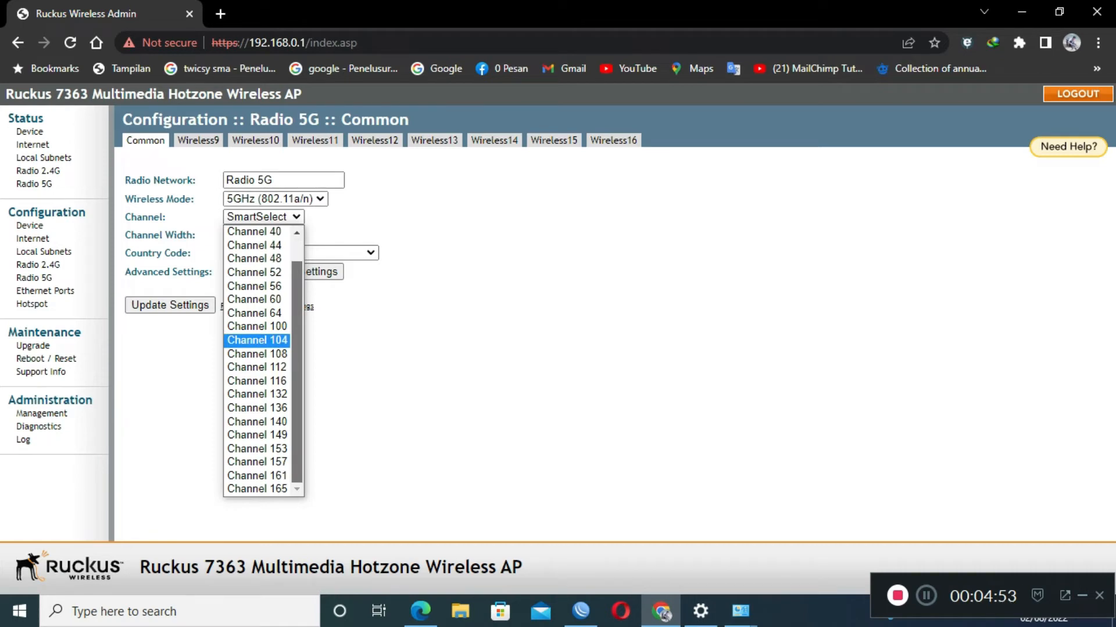
pyautogui.scroll(1, 263, 361)
# Keep the 5G radio on SmartSelect channel at 40 MHz width and save its common settings.
pyautogui.click(263, 219)
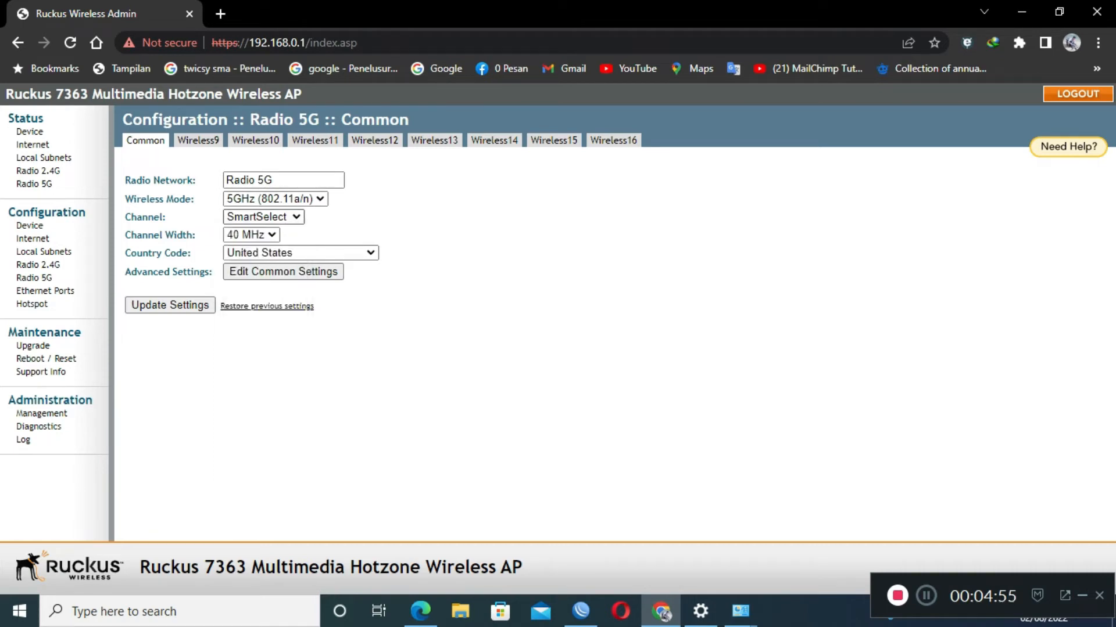
pyautogui.click(263, 235)
pyautogui.click(263, 235)
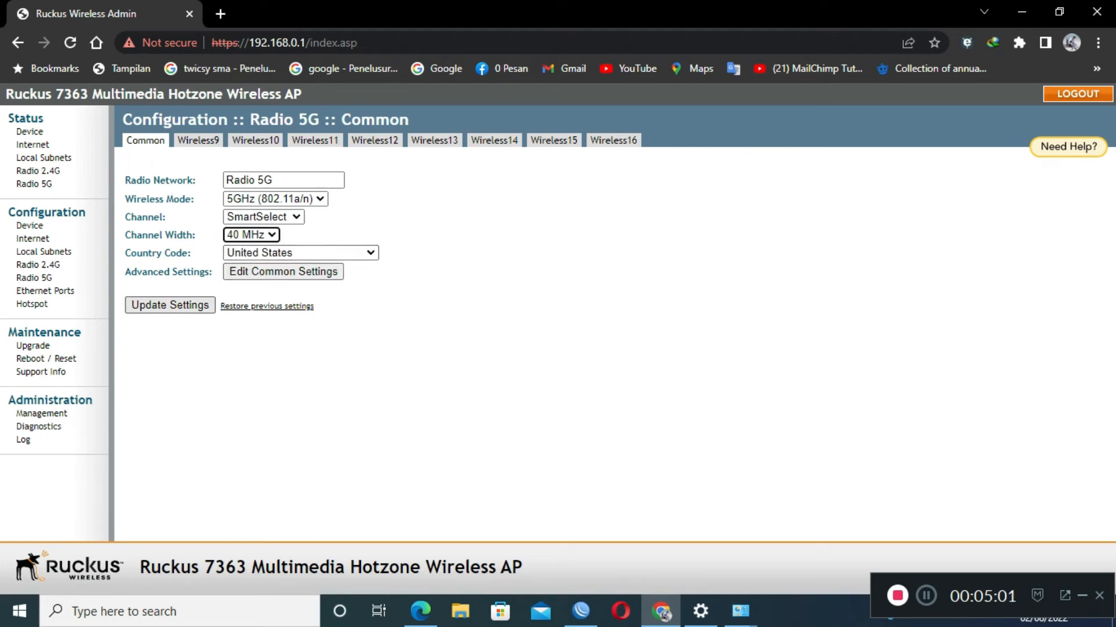
pyautogui.click(170, 305)
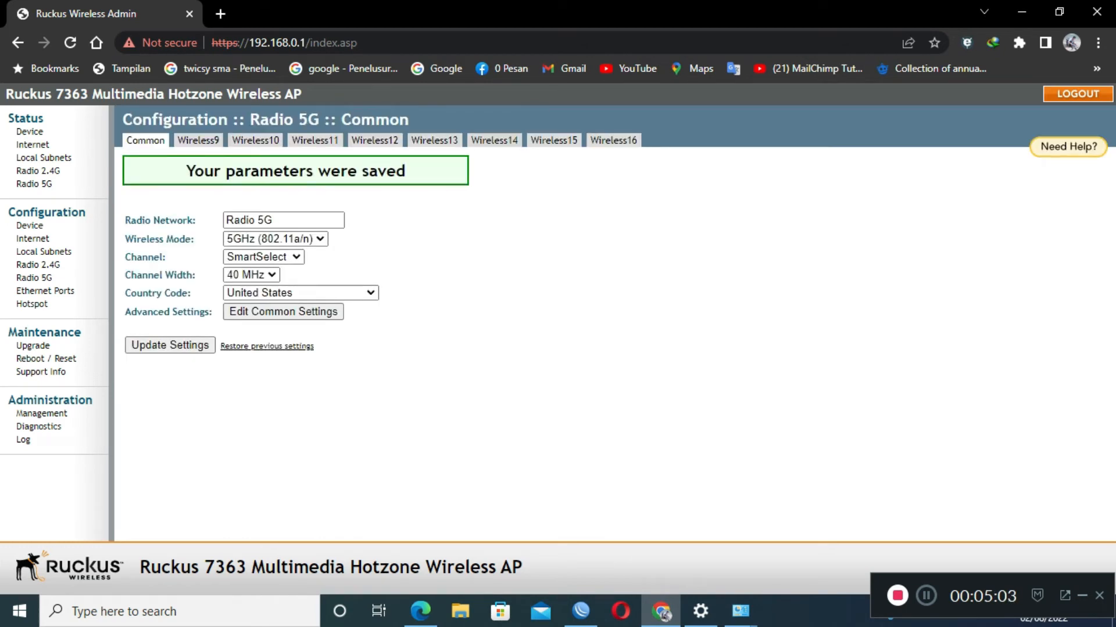
pyautogui.click(198, 140)
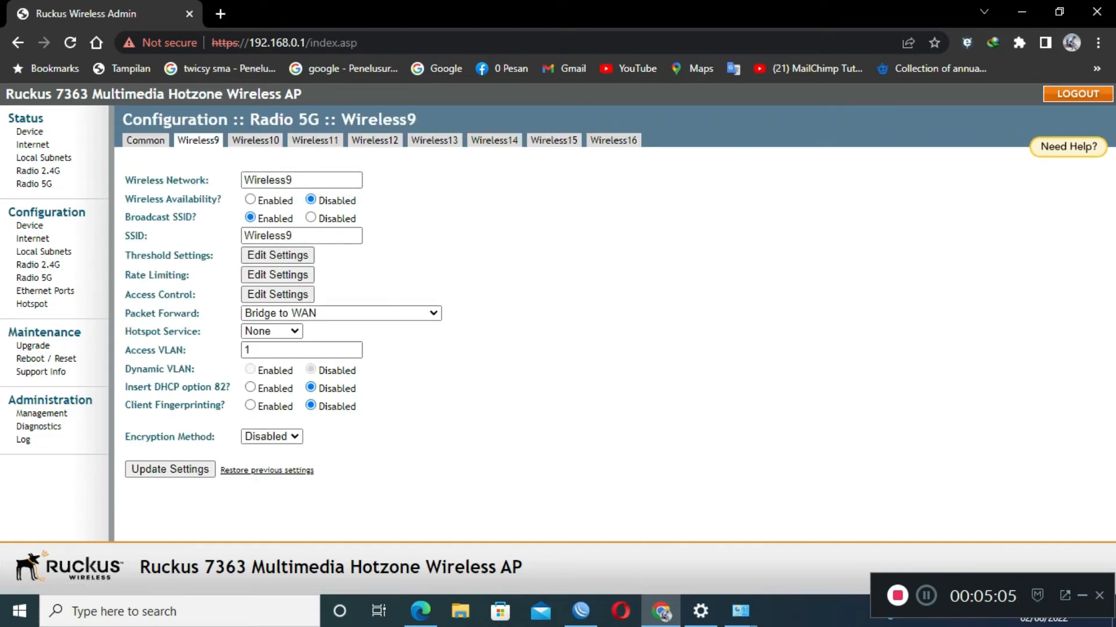
# Set Wireless9's SSID to asnetunv.com_5G, forwarding via Local Subnet NAT on Local Subnet 1, and save.
pyautogui.doubleClick(269, 236)
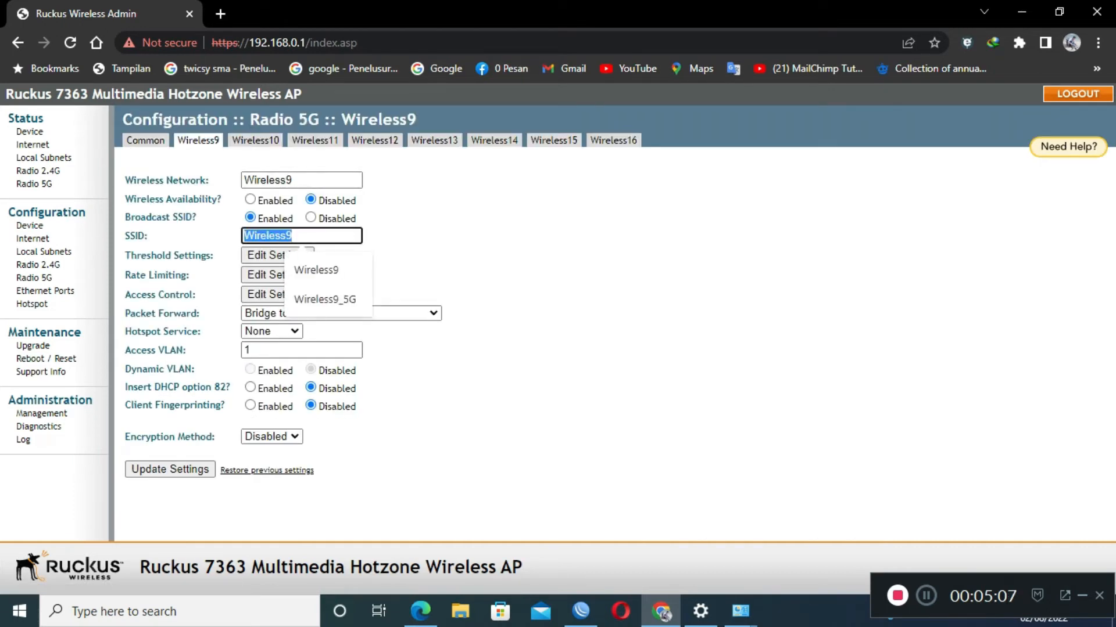
pyautogui.write('asnet')
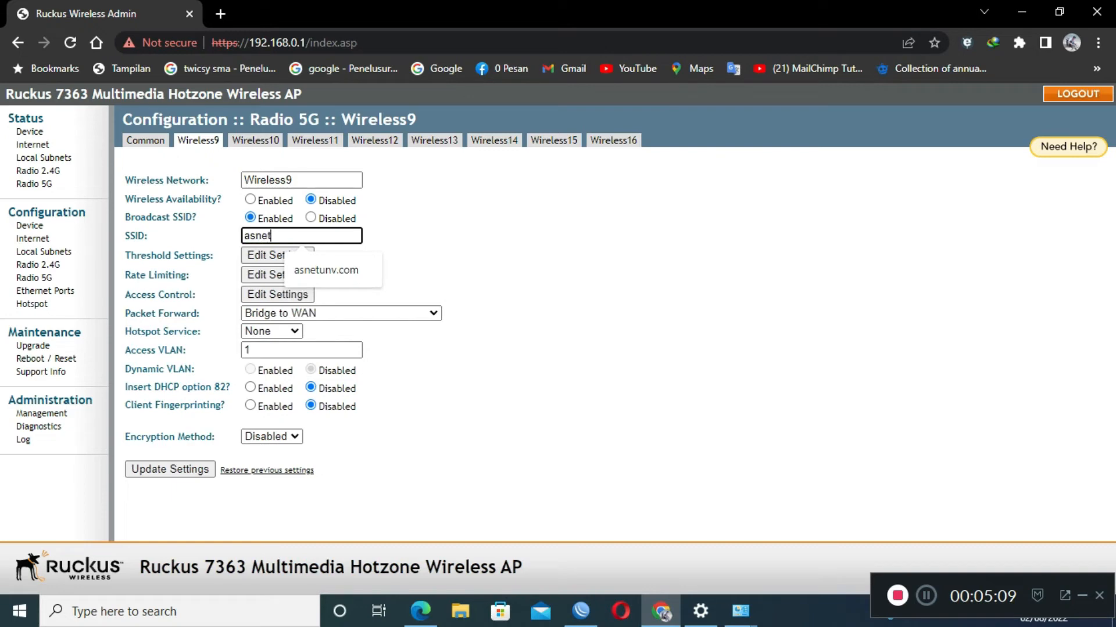
pyautogui.write('unv.com')
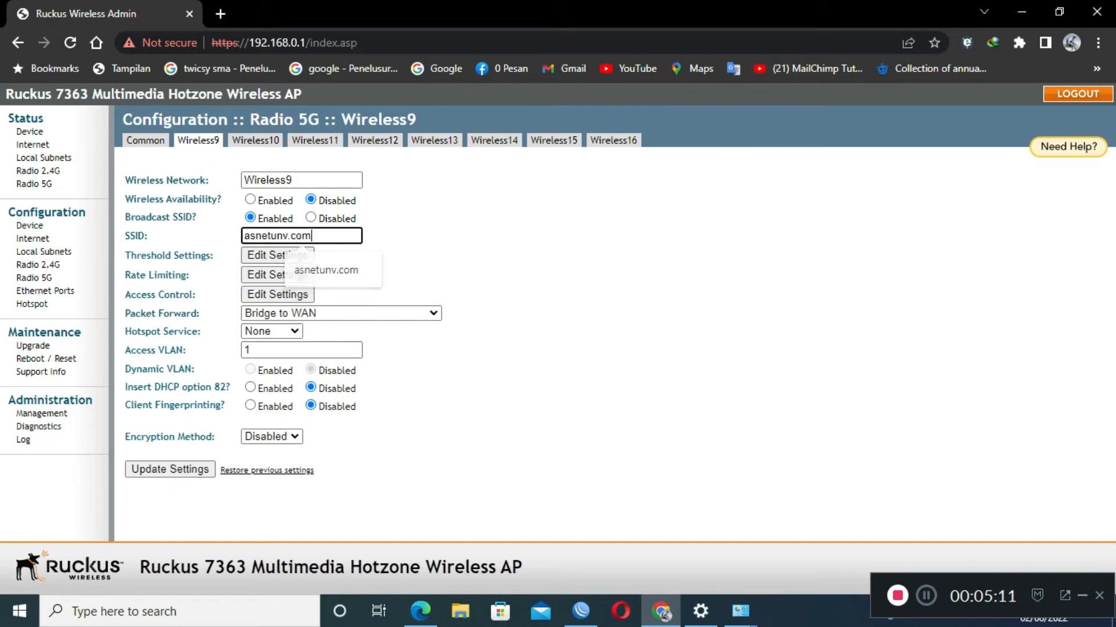
pyautogui.write('_5G')
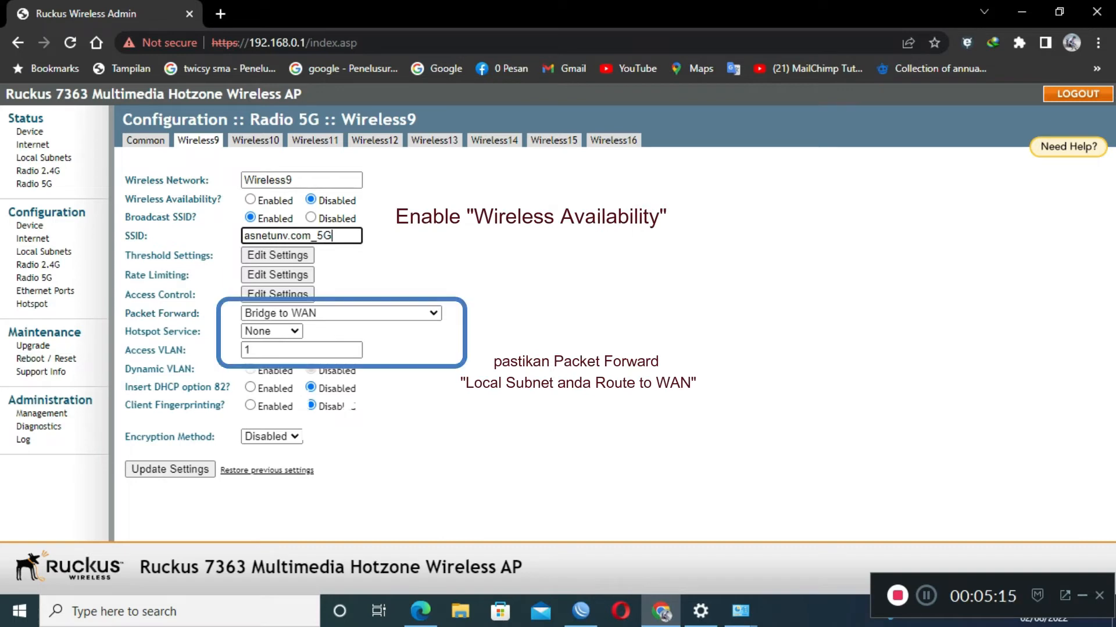
pyautogui.click(342, 314)
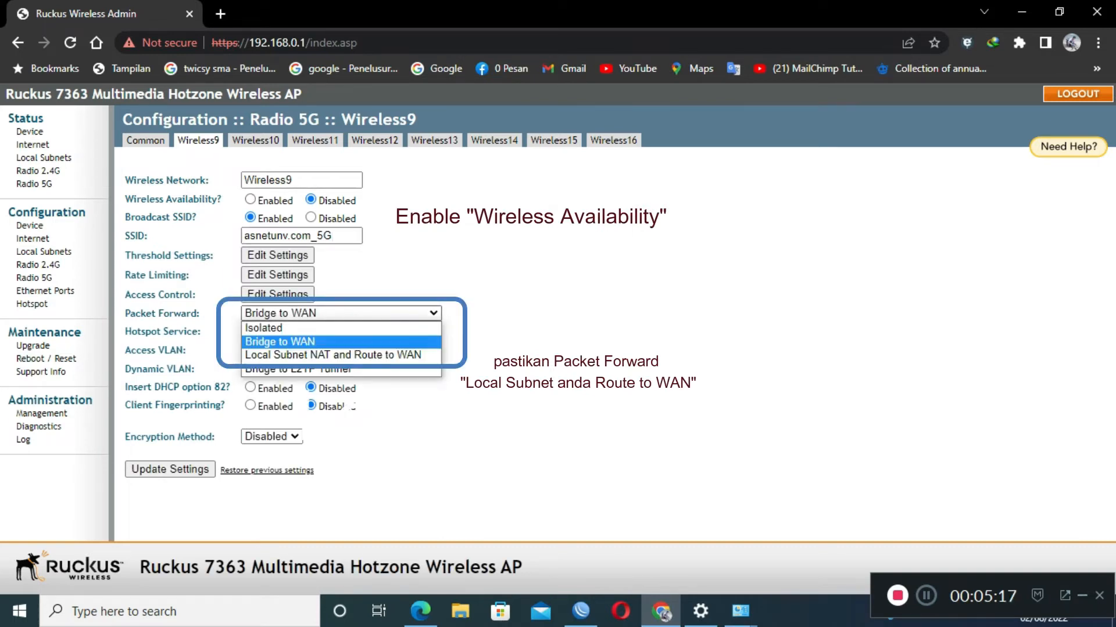
pyautogui.click(342, 355)
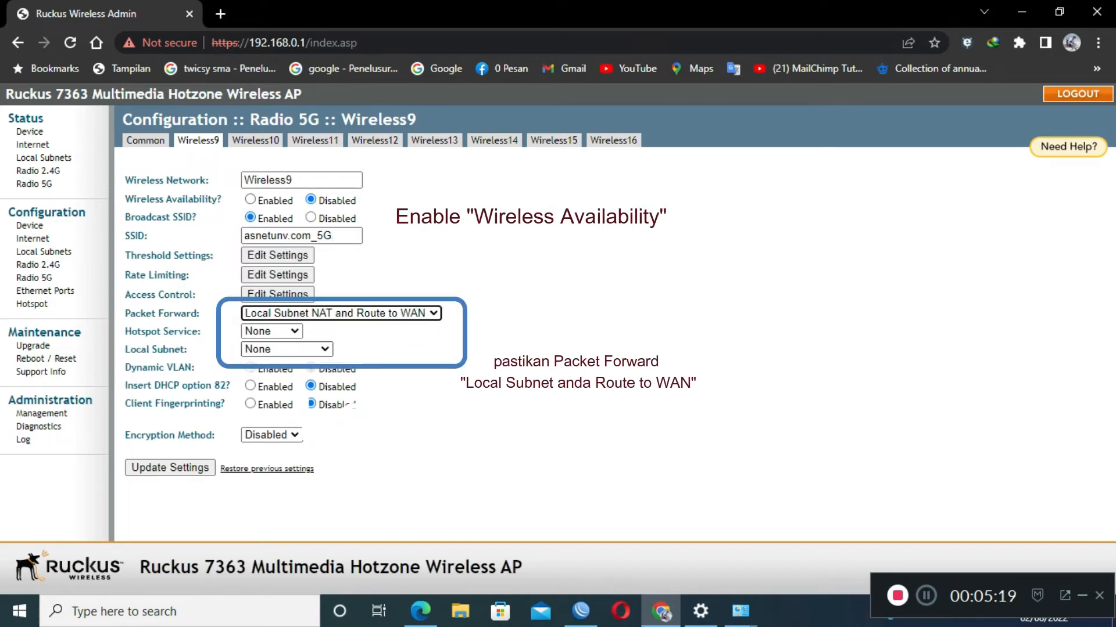
pyautogui.click(308, 350)
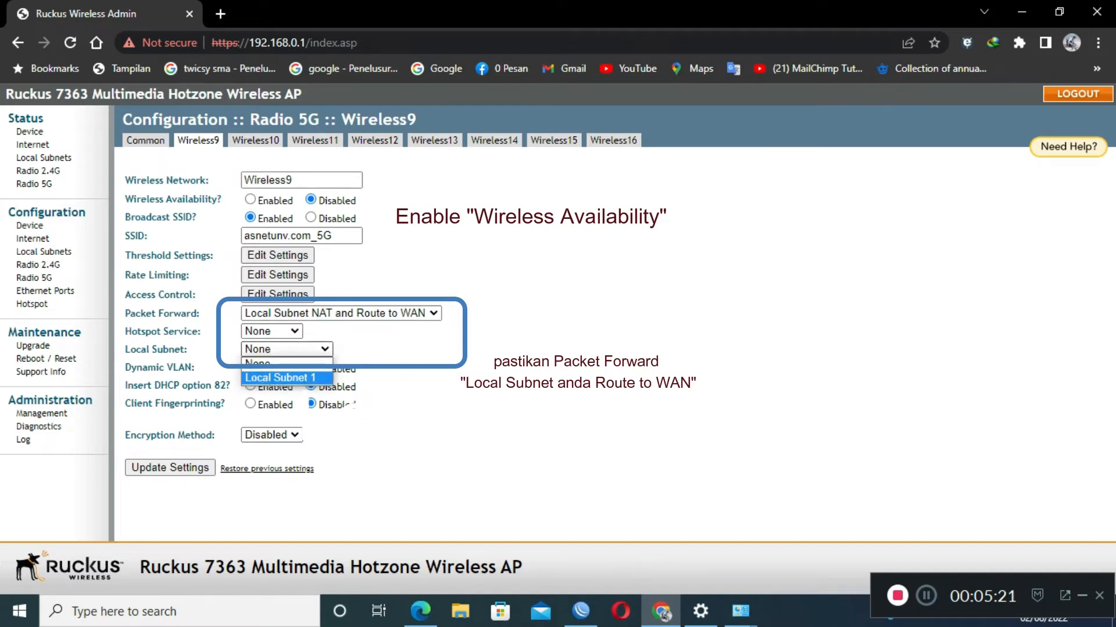
pyautogui.click(287, 378)
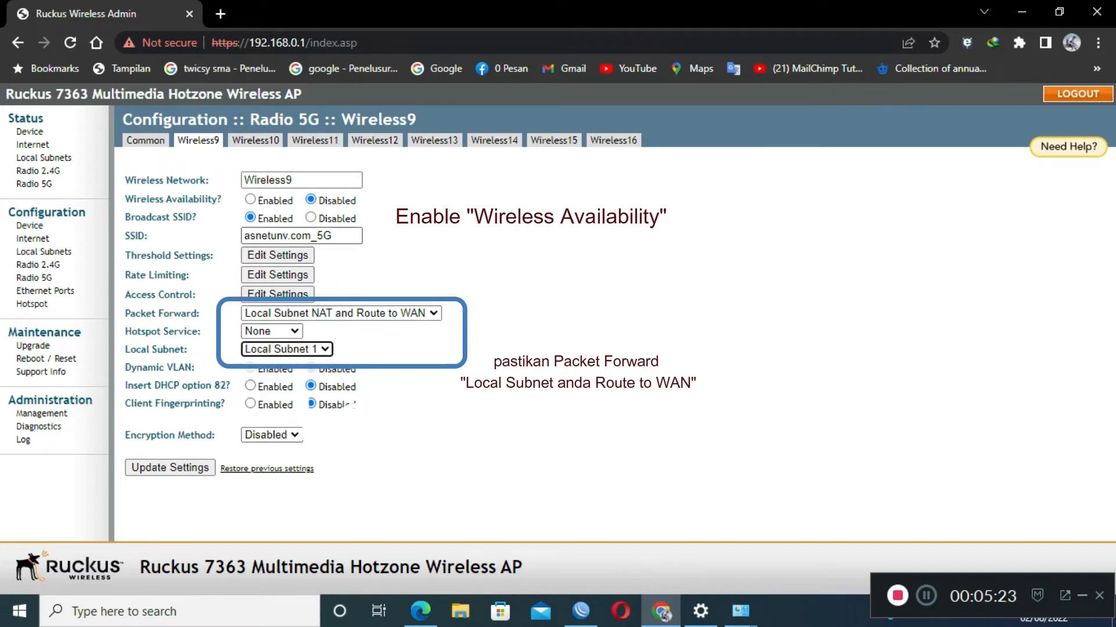
pyautogui.click(169, 467)
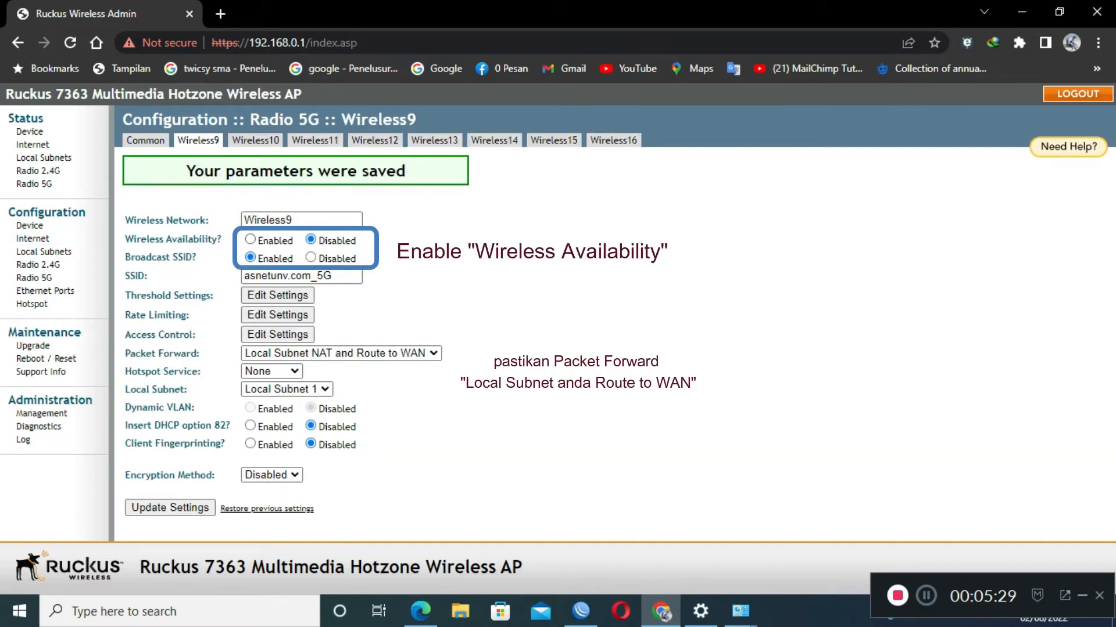
# Enable the Wireless9 network and save it again.
pyautogui.click(250, 239)
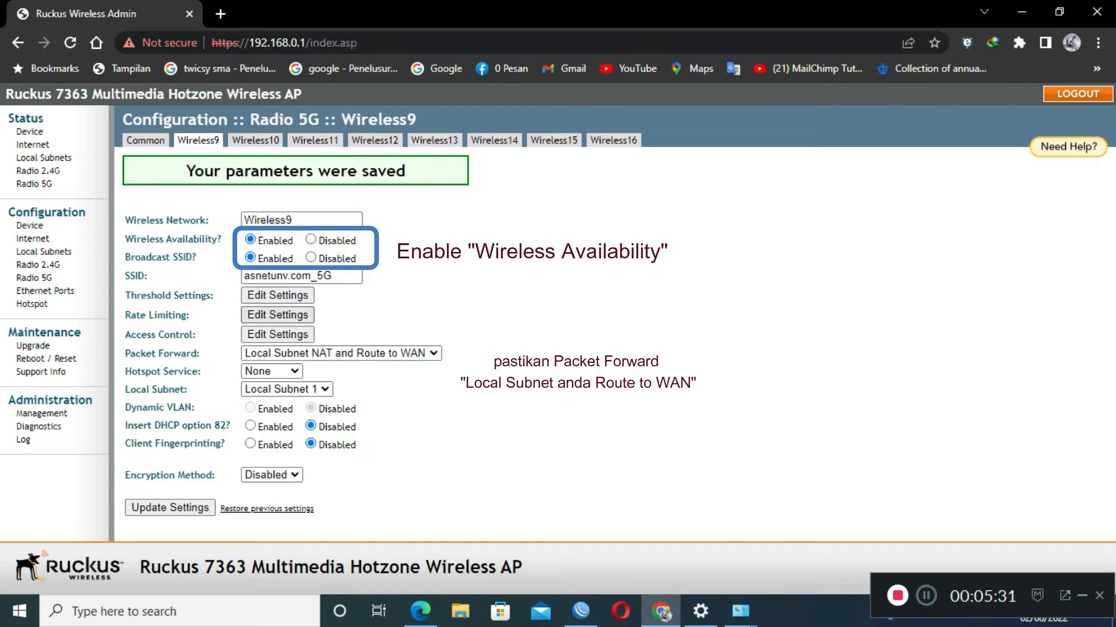
pyautogui.click(170, 508)
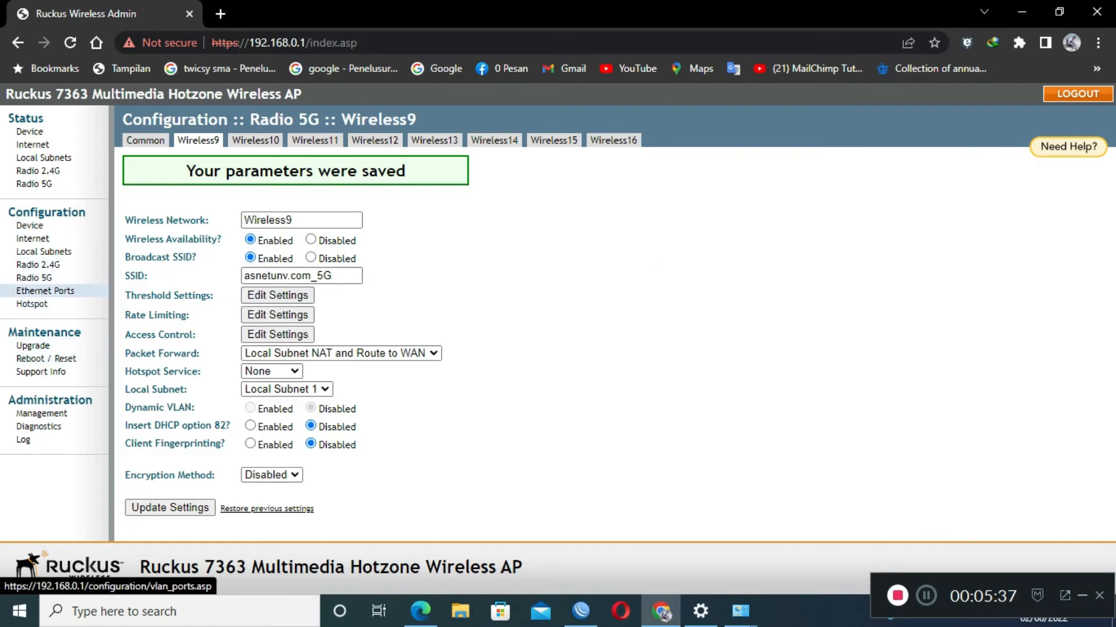
pyautogui.click(45, 291)
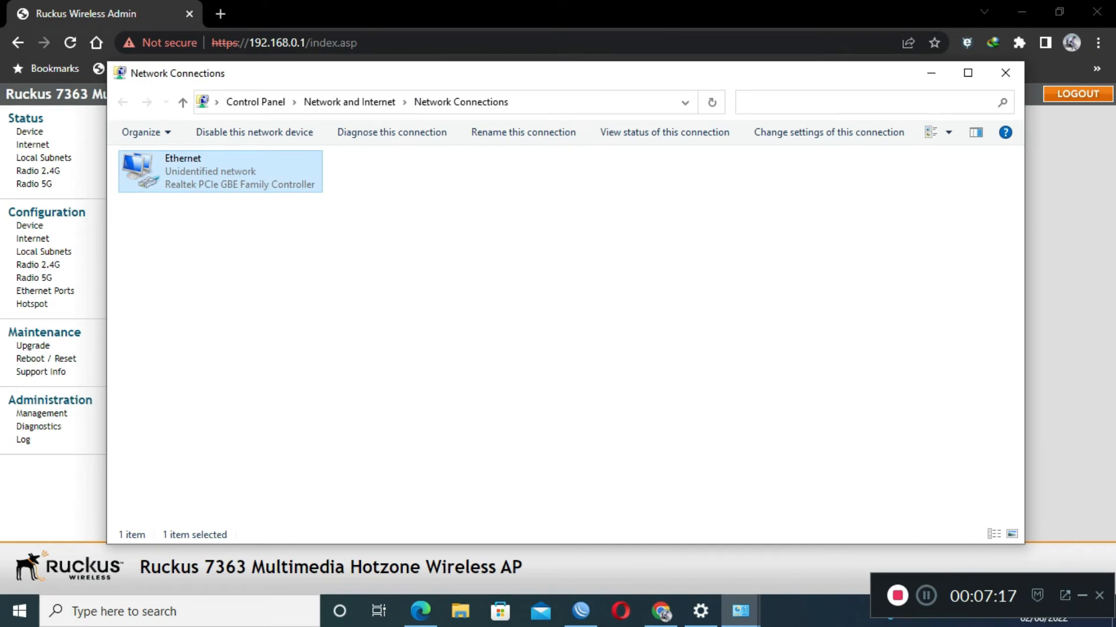
# Switch the Ethernet adapter's IPv4 to obtain IP and DNS addresses automatically.
pyautogui.doubleClick(219, 172)
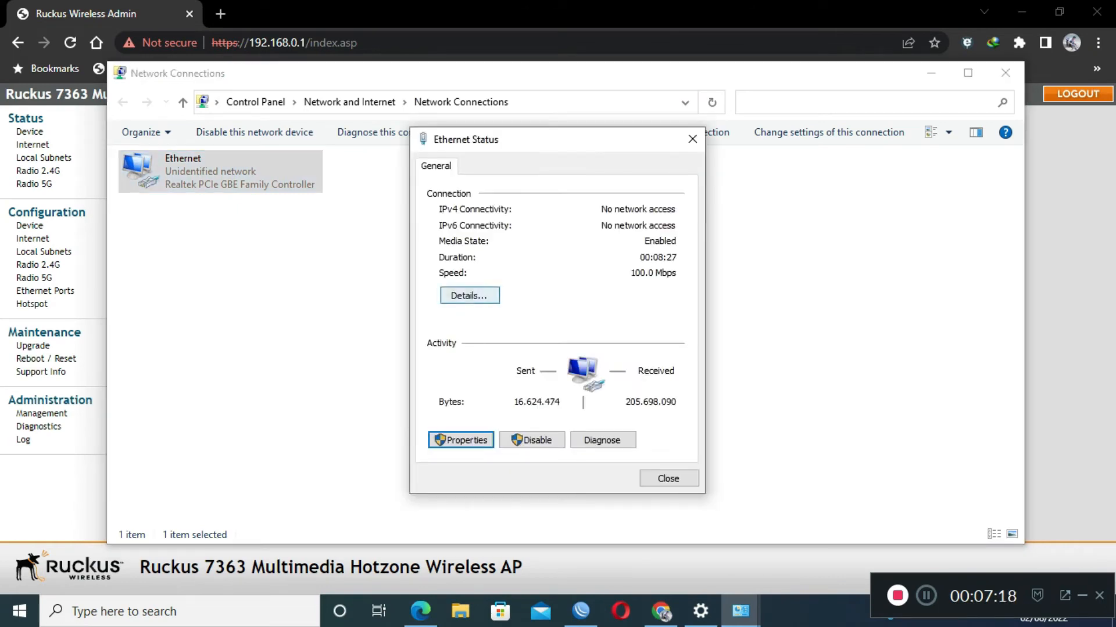
pyautogui.click(460, 440)
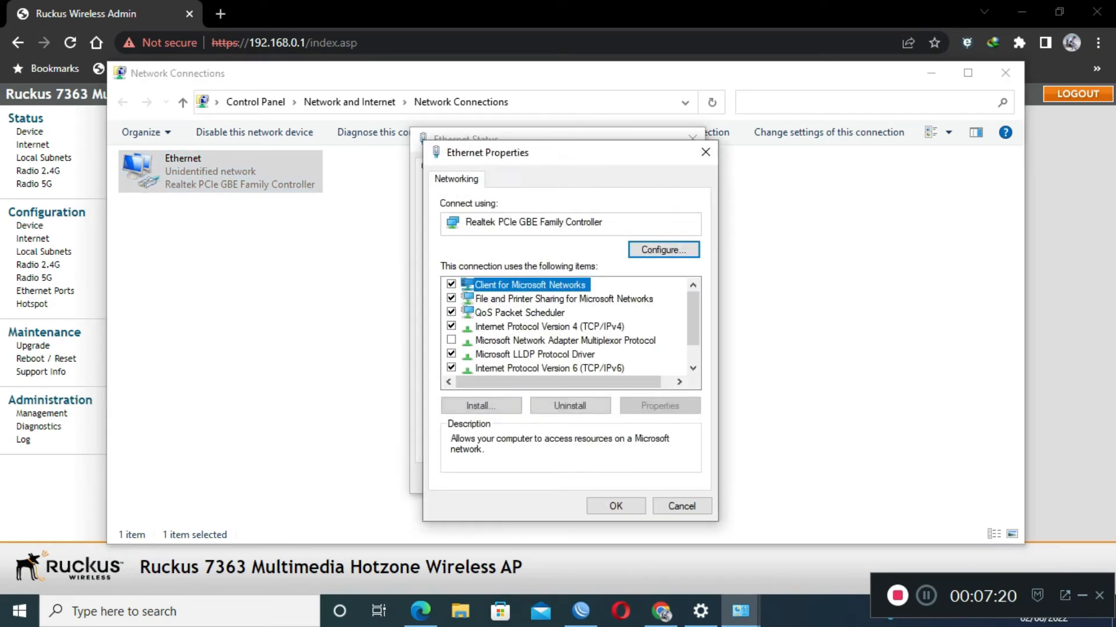
pyautogui.doubleClick(549, 327)
pyautogui.click(482, 315)
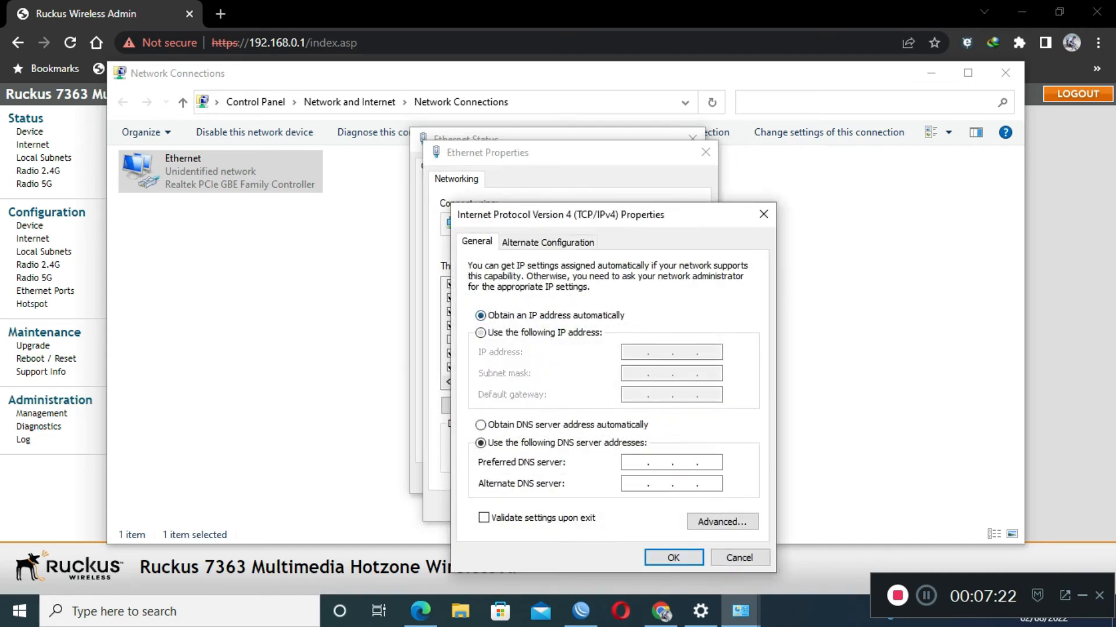
pyautogui.click(481, 425)
pyautogui.click(673, 558)
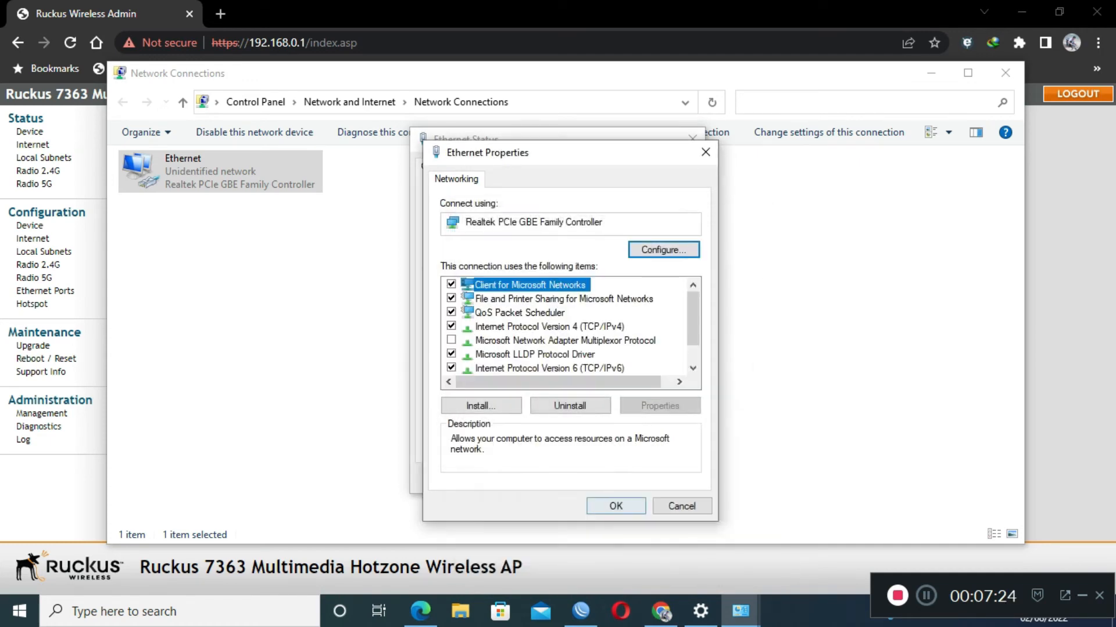
pyautogui.click(615, 506)
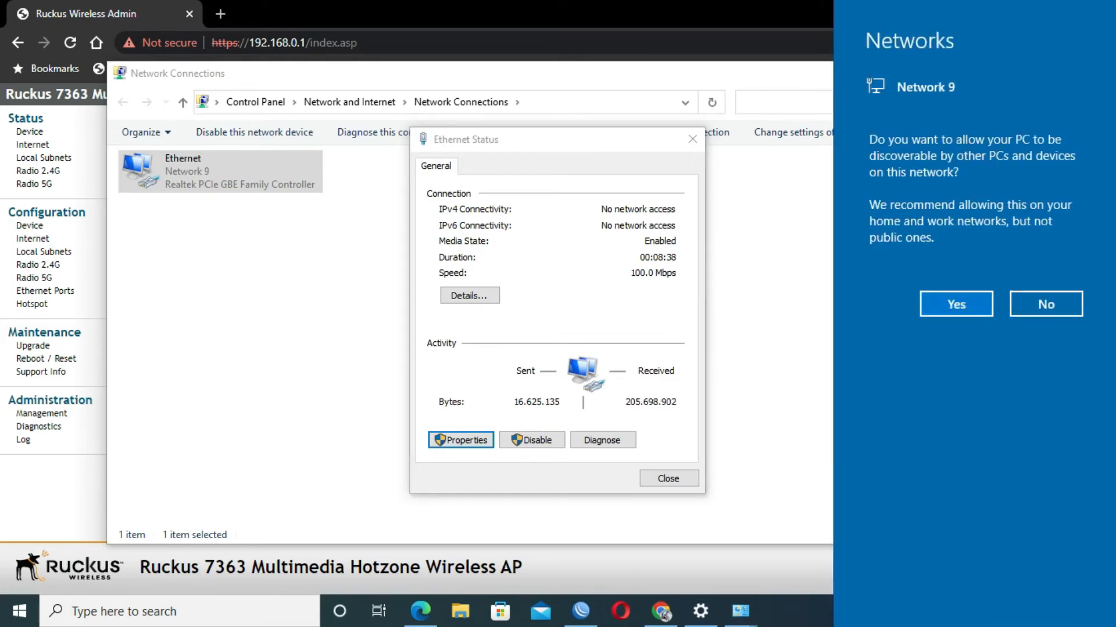
pyautogui.click(1045, 304)
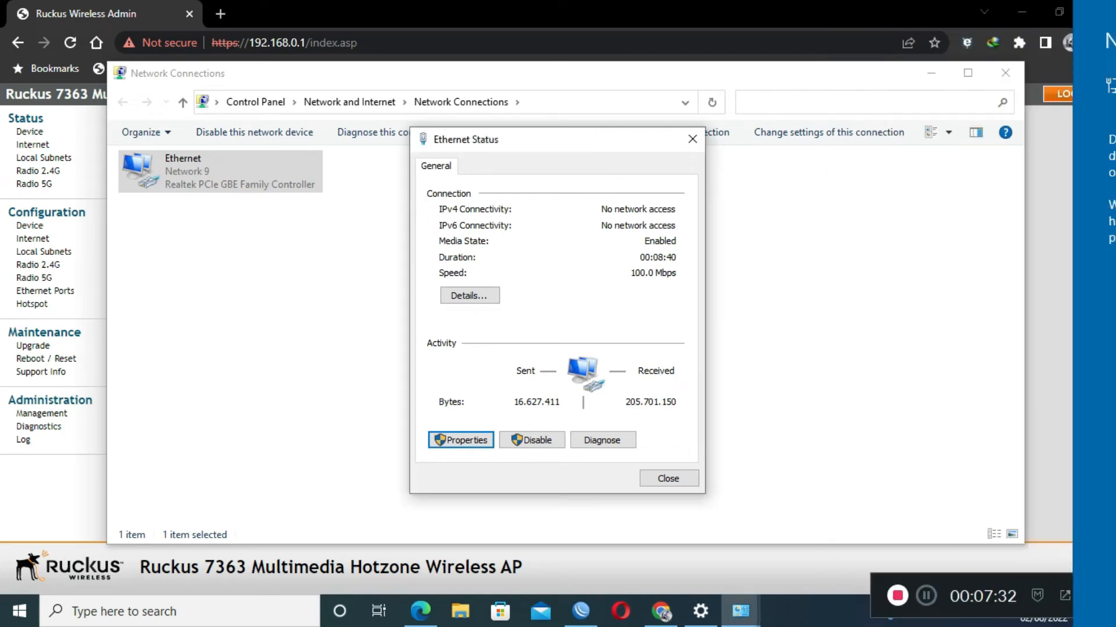
# Confirm the adapter leased 200.168.40.11 from DHCP server 200.168.40.1.
pyautogui.click(470, 295)
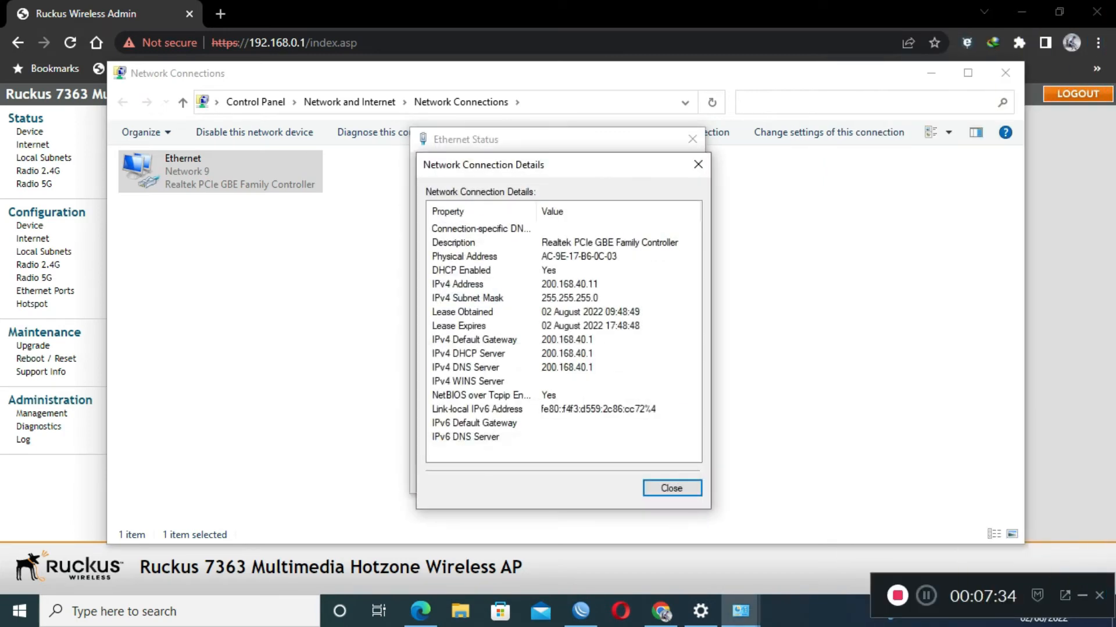
pyautogui.click(568, 285)
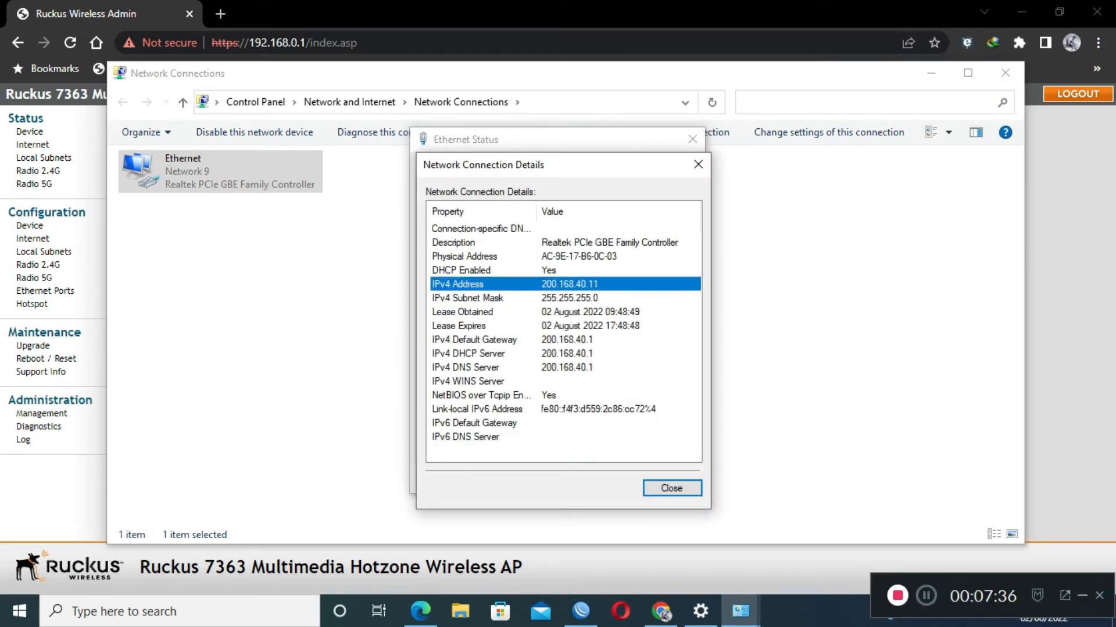
pyautogui.click(568, 312)
pyautogui.click(568, 354)
pyautogui.click(568, 395)
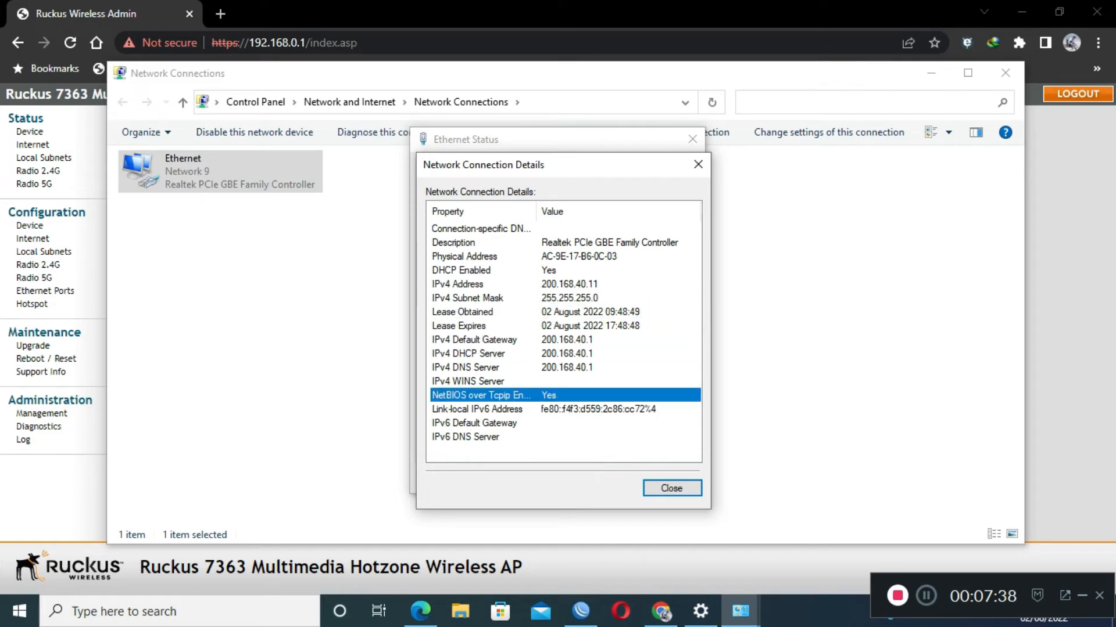
pyautogui.click(670, 486)
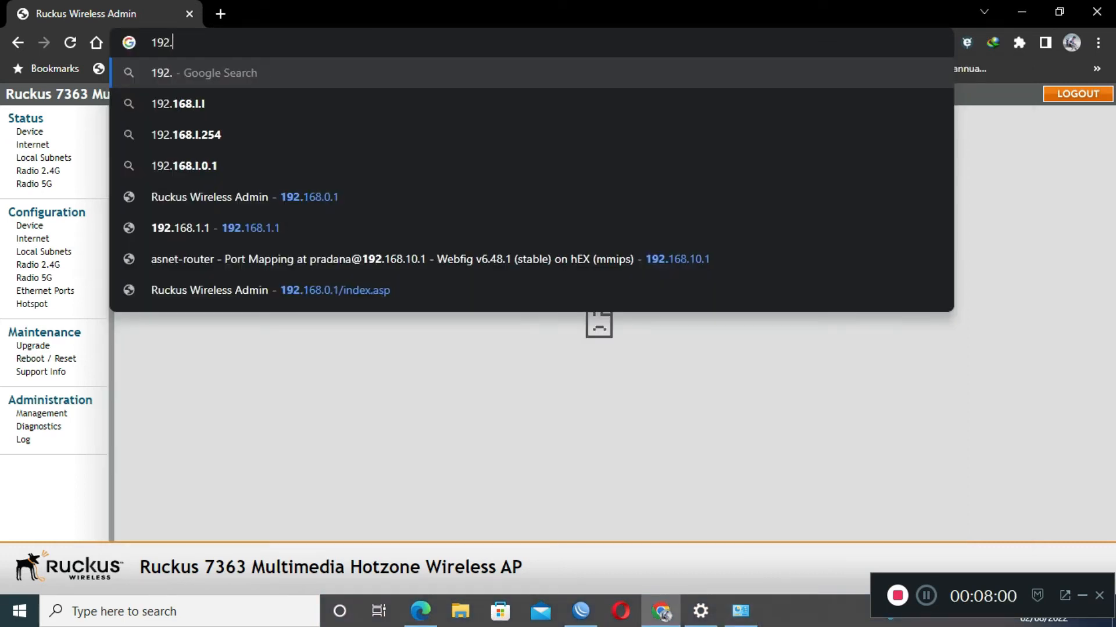
pyautogui.press('BackSpace')
pyautogui.press('BackSpace')
pyautogui.press('BackSpace')
pyautogui.press('BackSpace')
# Open 200.168.40.1, bypass the certificate warning and sign in to the access point admin.
pyautogui.write('200.16')
pyautogui.write('8.')
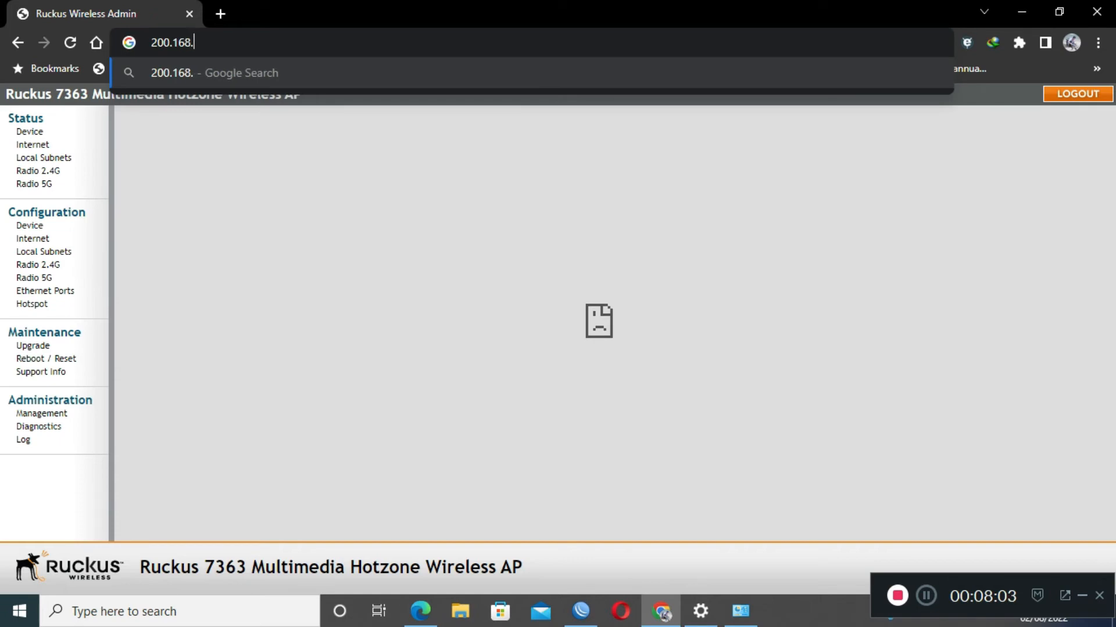
pyautogui.write('40.1')
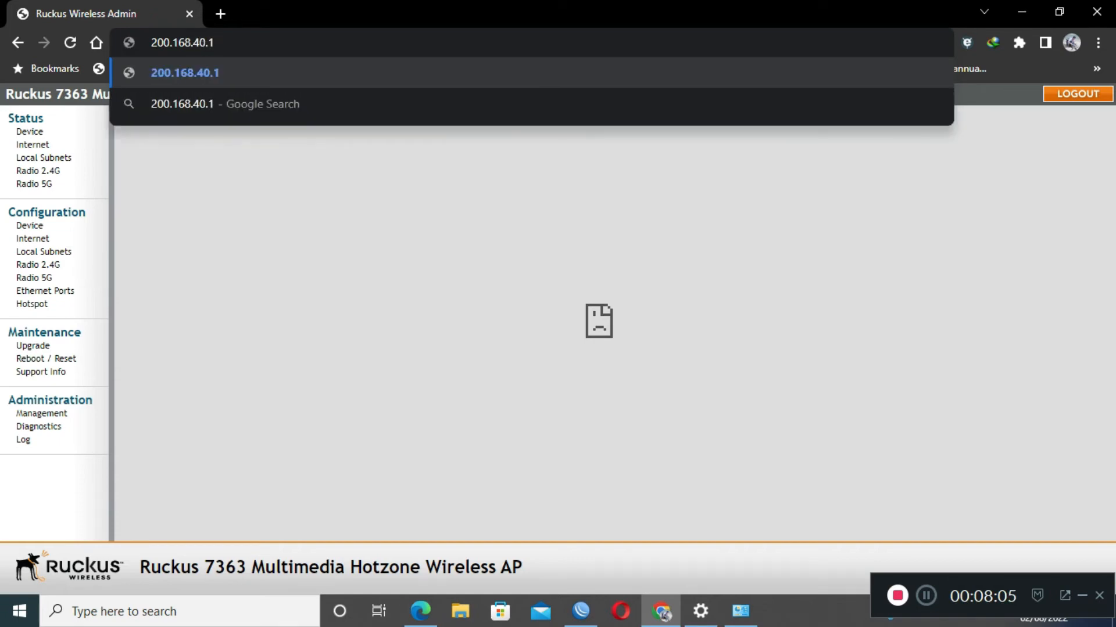
pyautogui.press('Return')
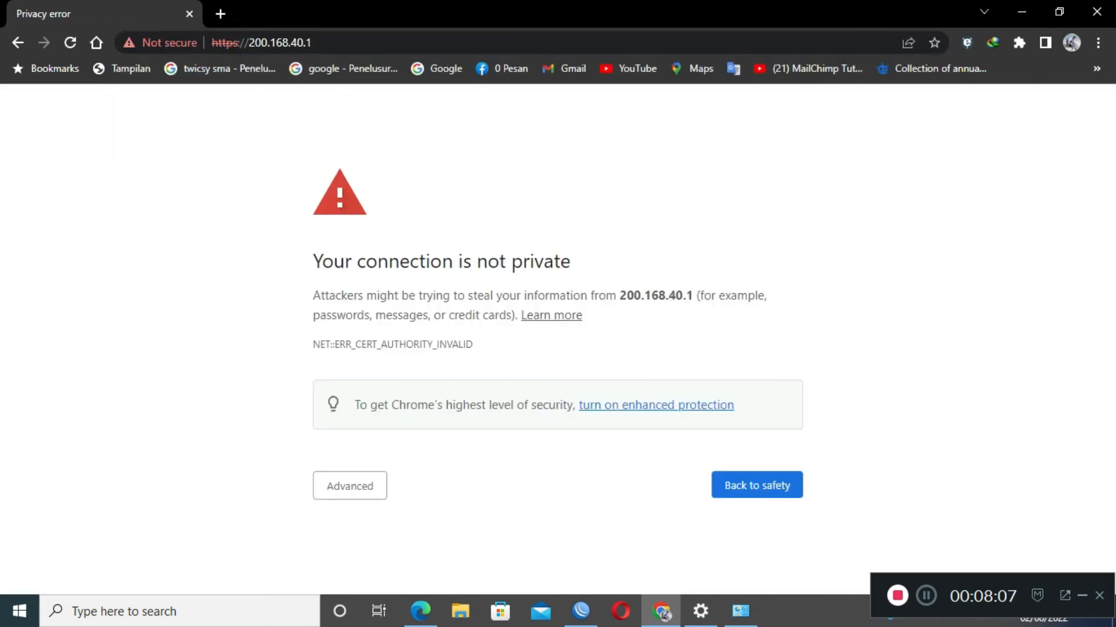
pyautogui.click(350, 486)
pyautogui.scroll(-2, 350, 486)
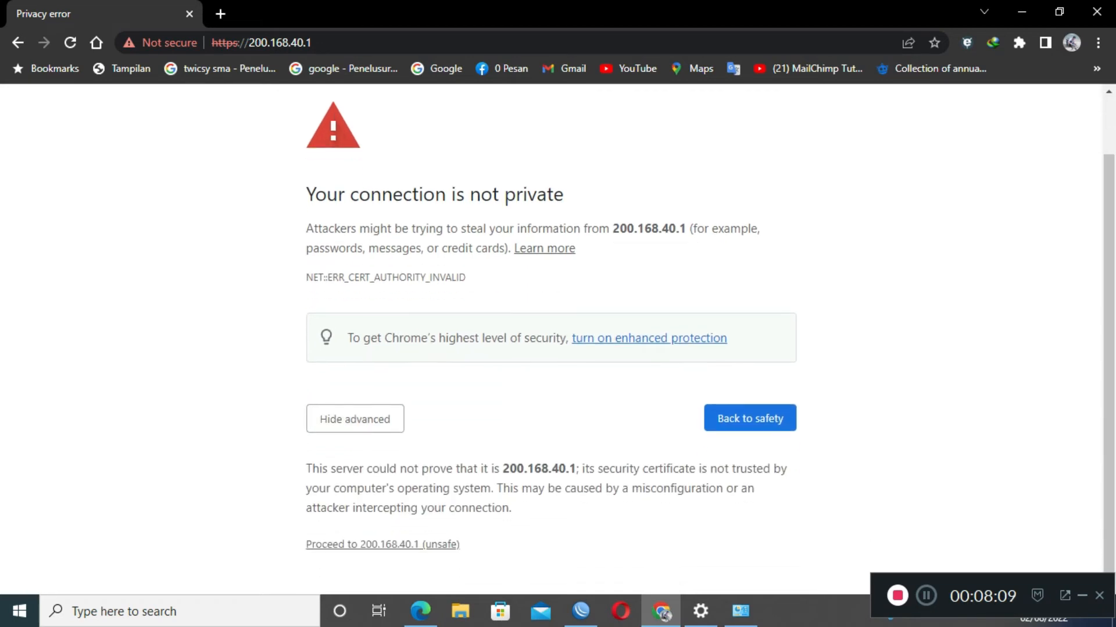
pyautogui.click(382, 545)
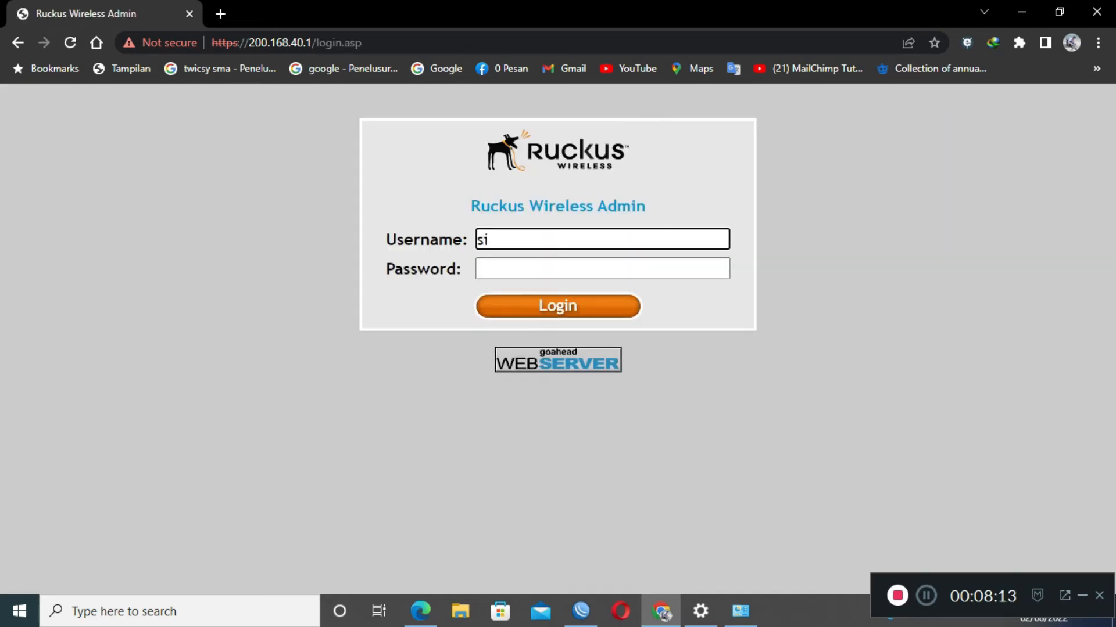
pyautogui.press('Tab')
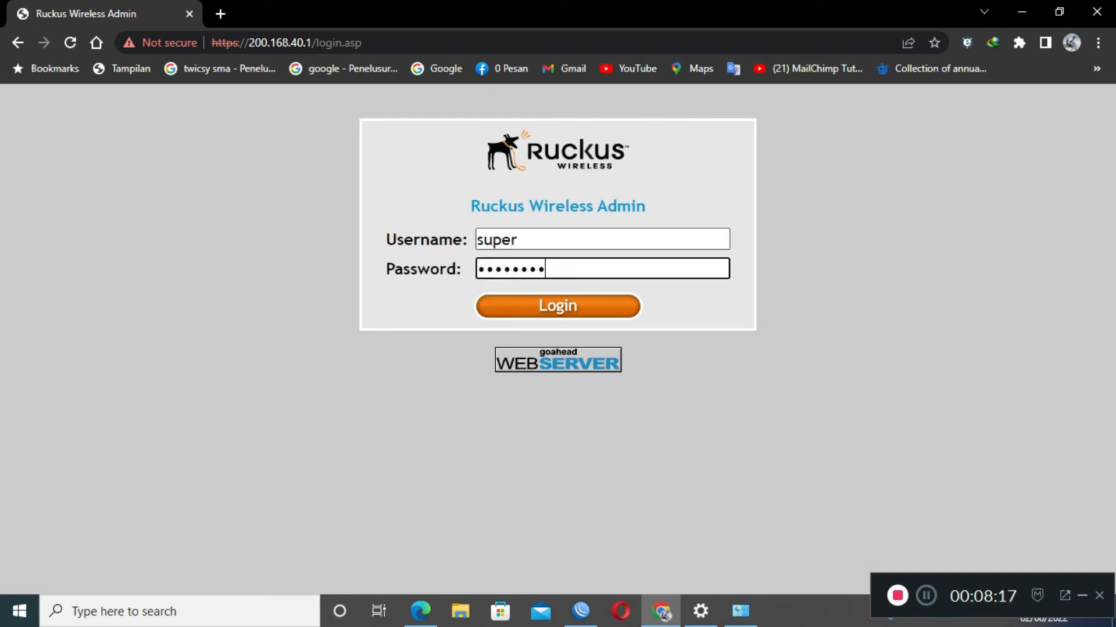
pyautogui.press('Return')
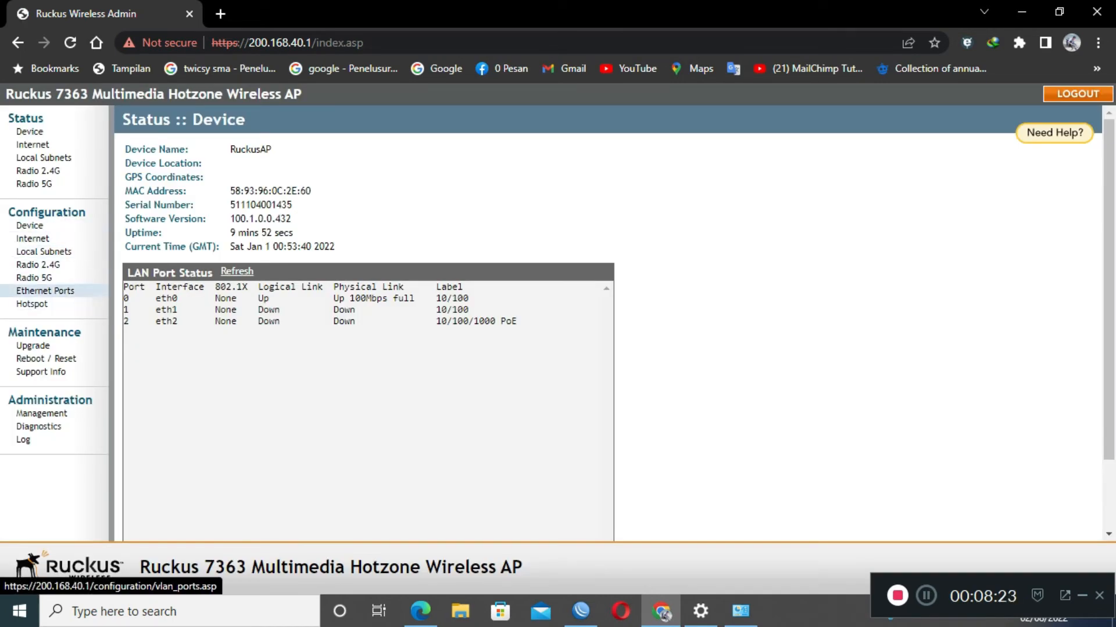
# Set Port2 to an access port with Local Subnet NAT and Route to WAN on Local Subnet 1, and save.
pyautogui.click(46, 290)
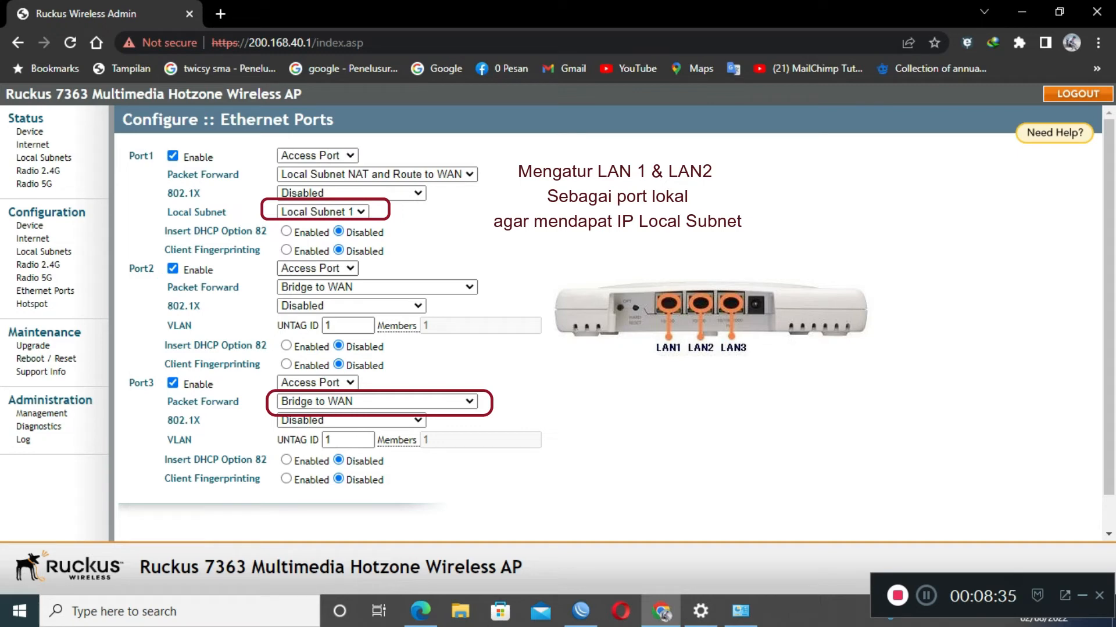
pyautogui.click(376, 287)
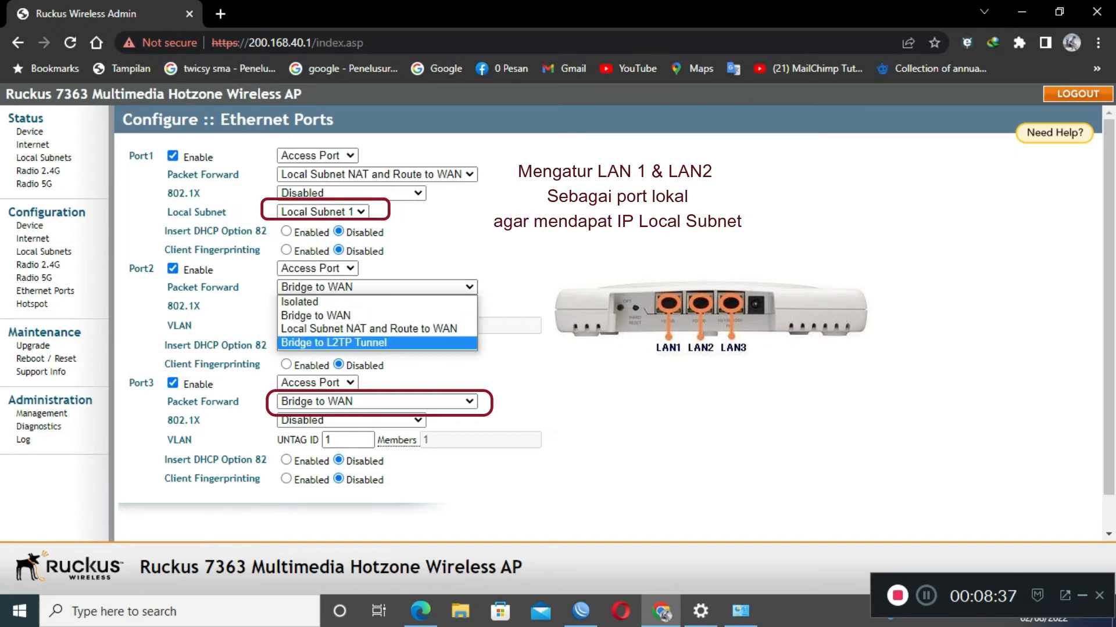
pyautogui.press('Escape')
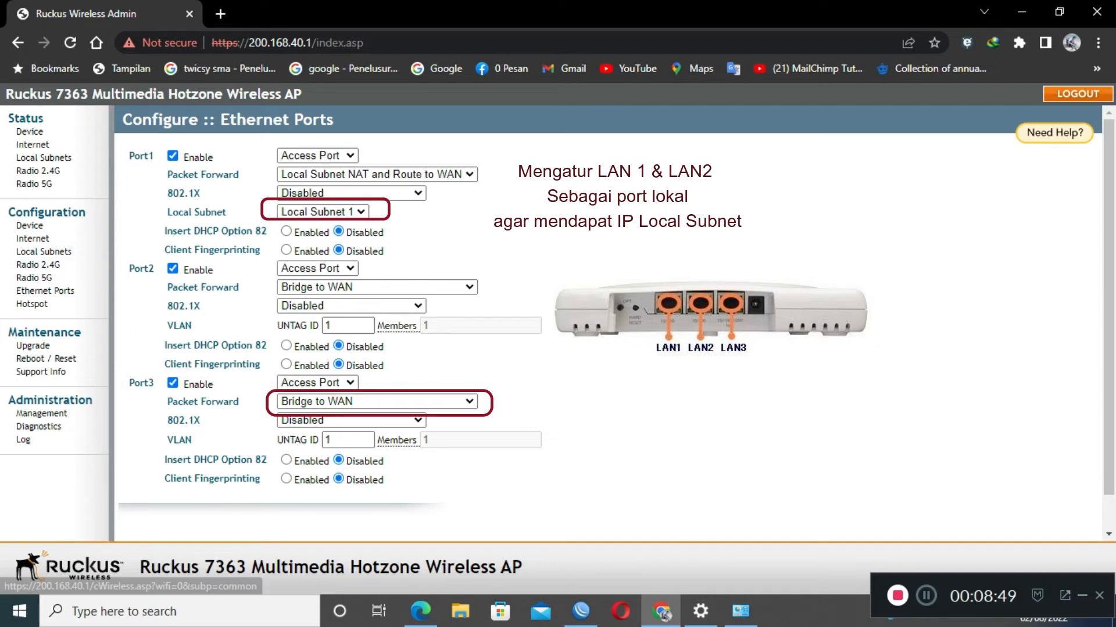
pyautogui.click(318, 269)
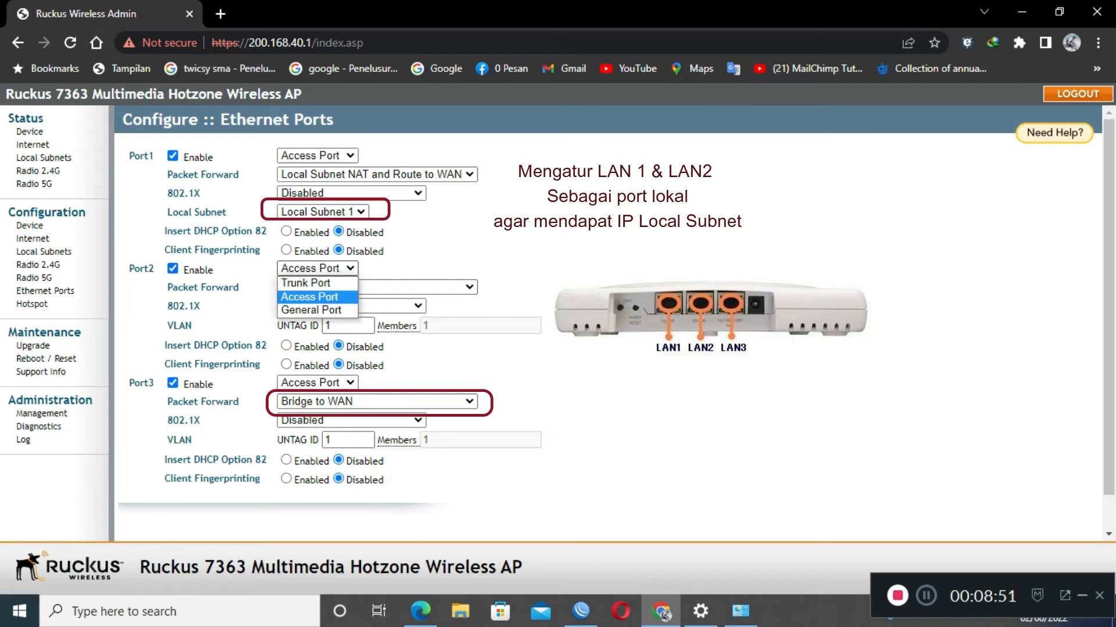
pyautogui.click(309, 297)
pyautogui.click(376, 287)
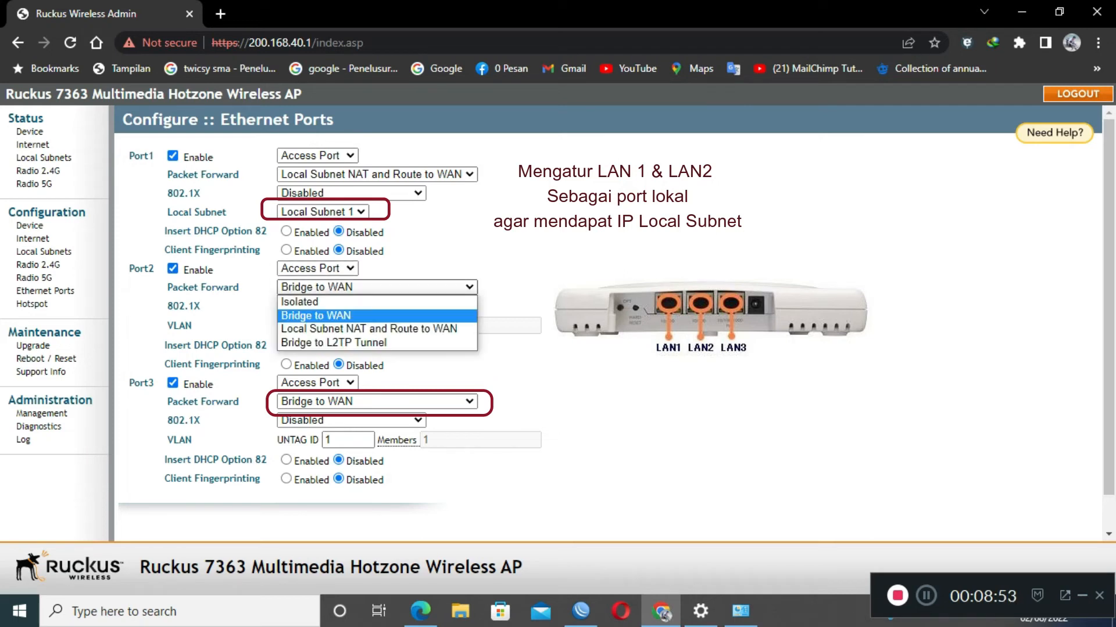
pyautogui.click(368, 329)
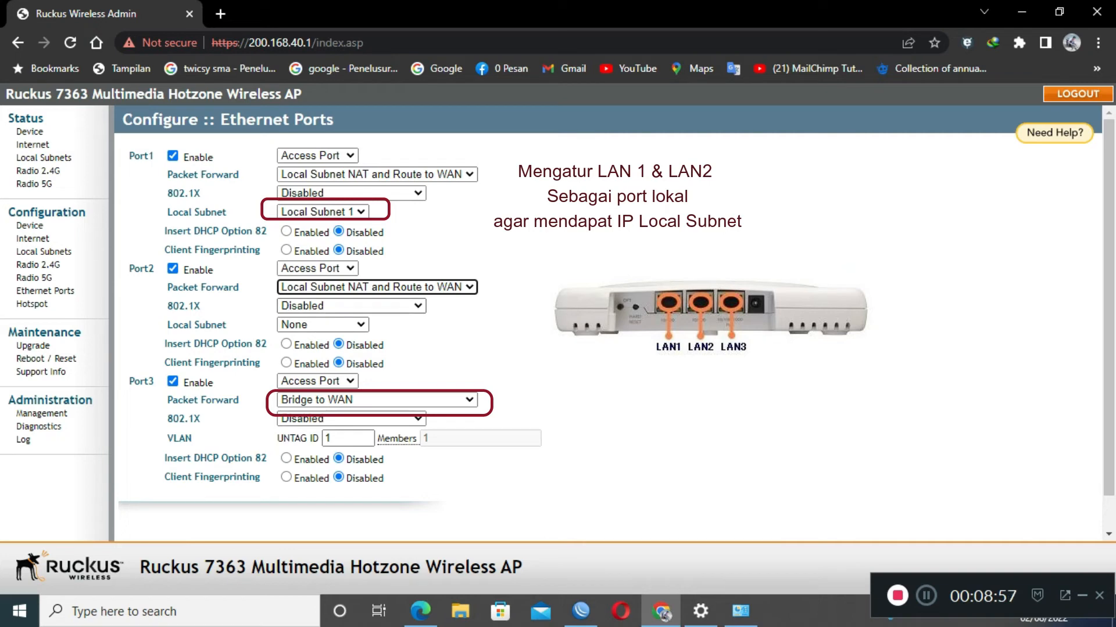
pyautogui.click(323, 325)
pyautogui.click(317, 353)
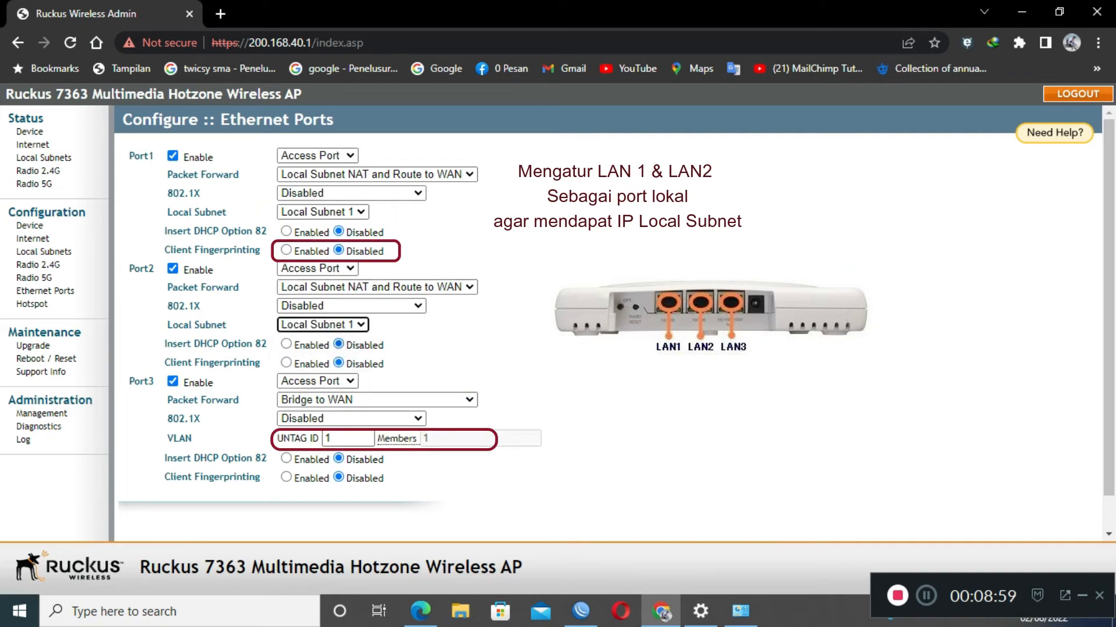
pyautogui.scroll(-2, 608, 323)
pyautogui.click(170, 522)
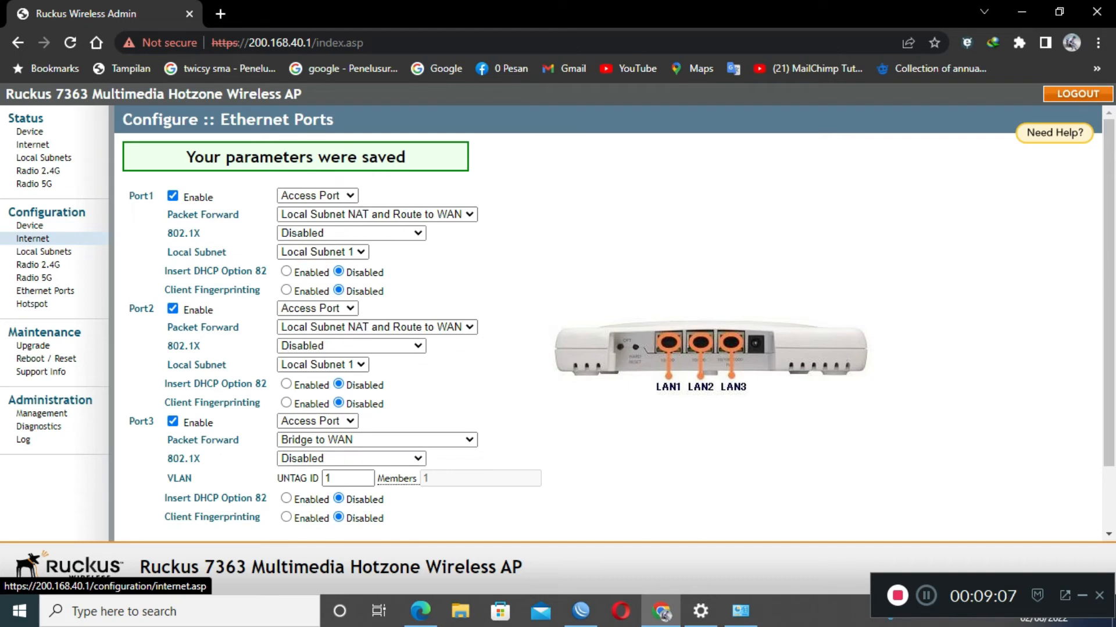
# Switch the Internet connection type to PPPoE and replace the username with the saved test account's.
pyautogui.click(32, 239)
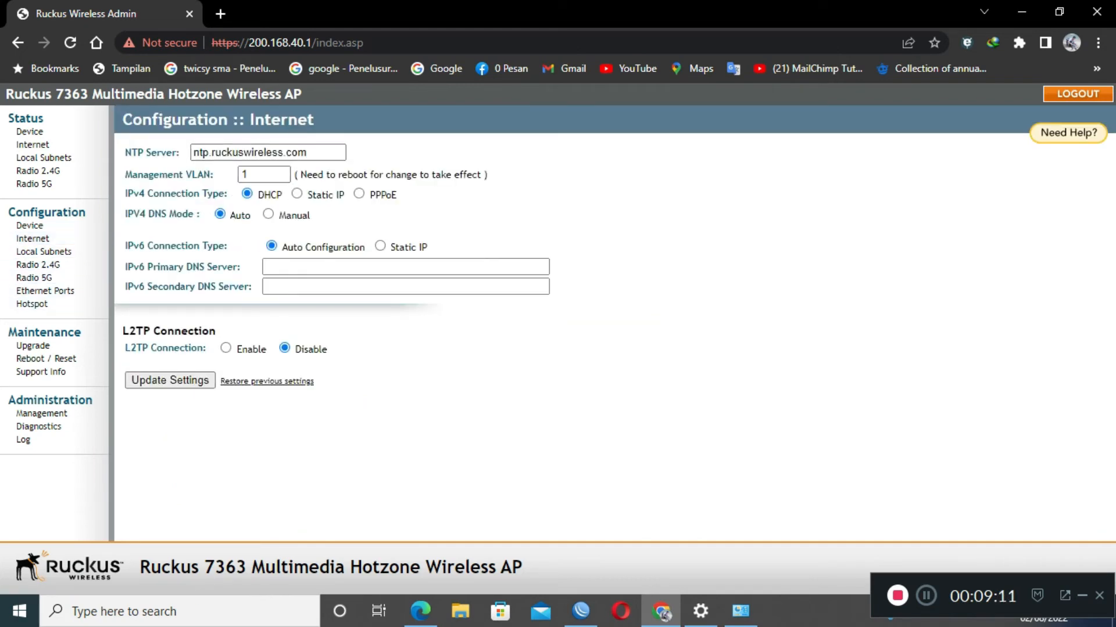
pyautogui.click(359, 195)
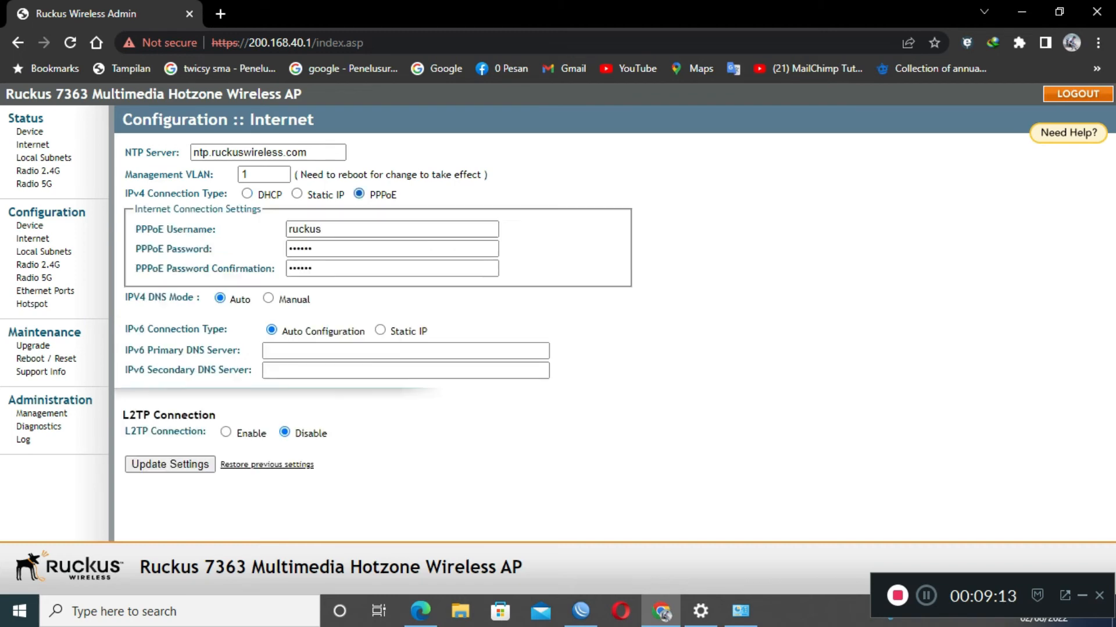
pyautogui.doubleClick(305, 229)
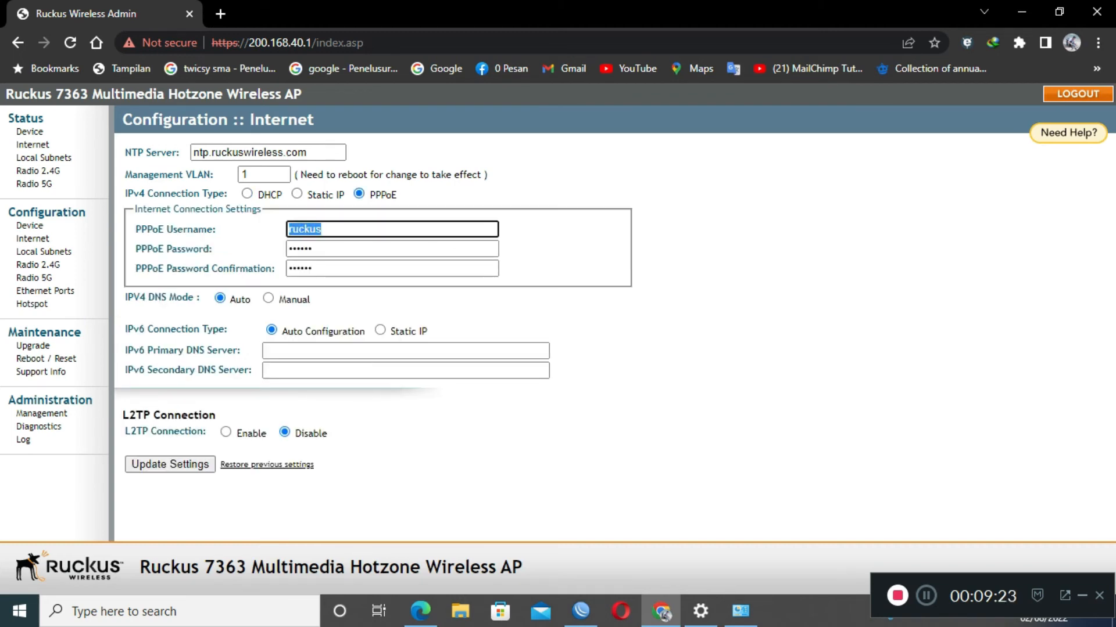
pyautogui.write('test@asnet')
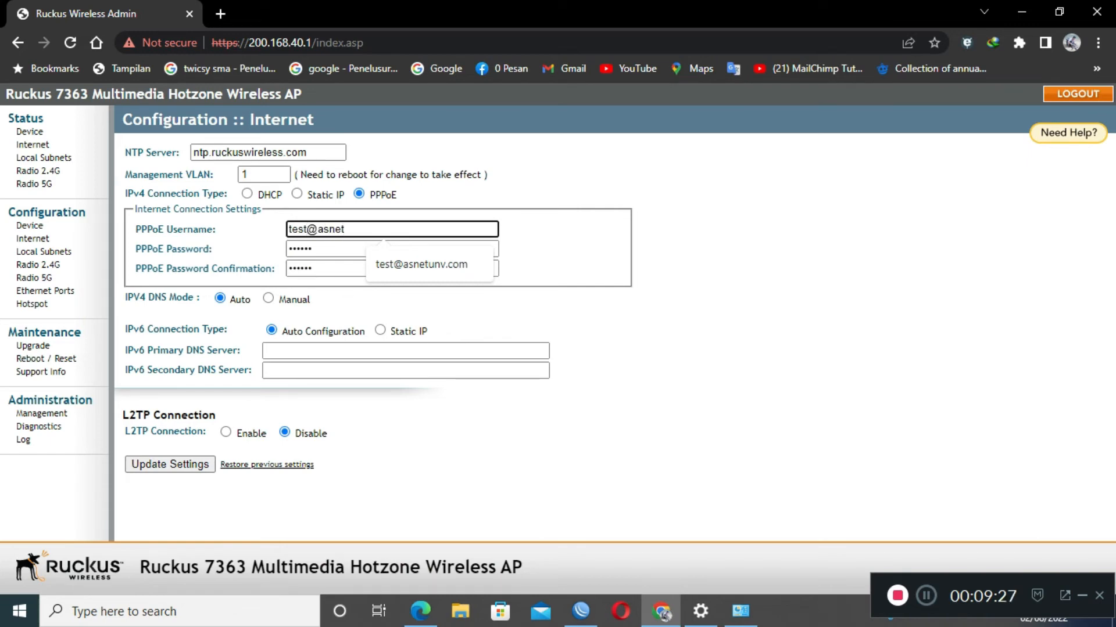
pyautogui.press('Down')
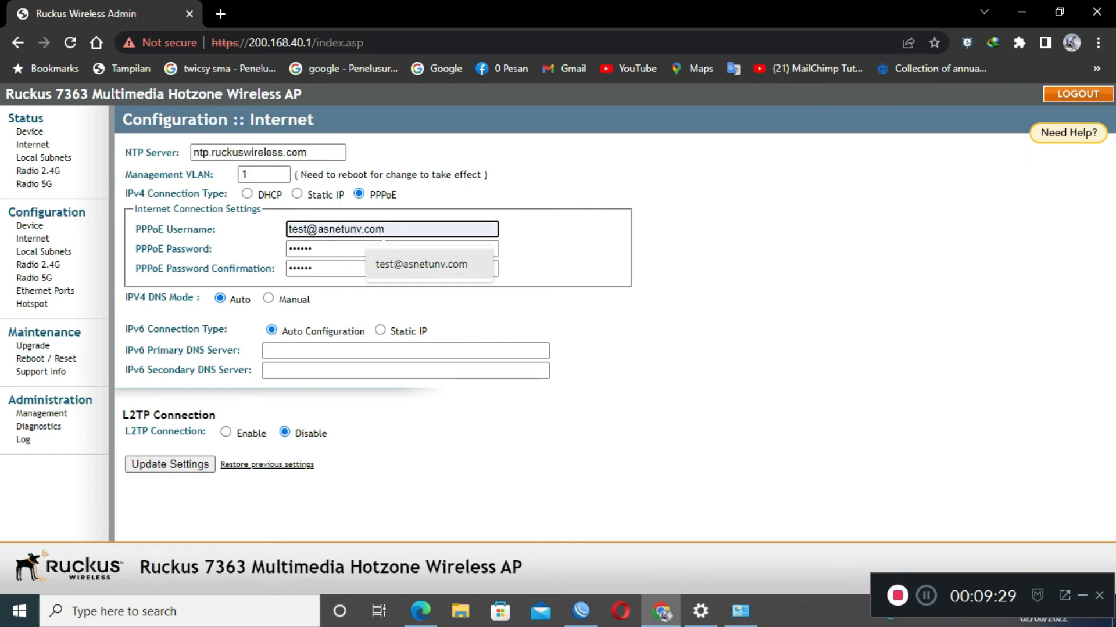
pyautogui.press('Return')
pyautogui.press('Tab')
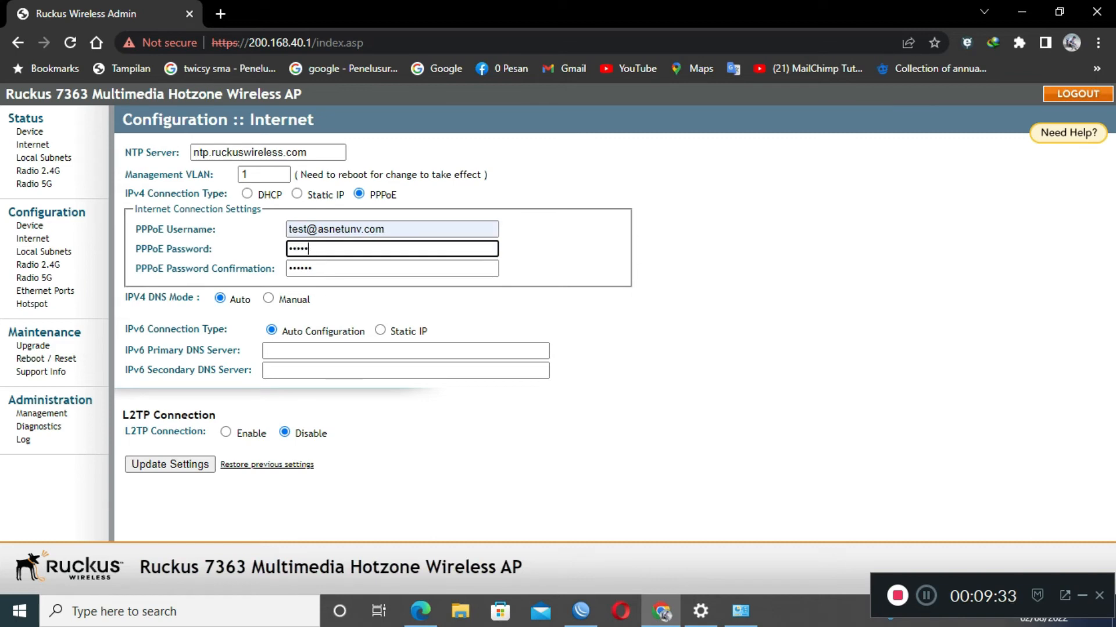
pyautogui.press('Tab')
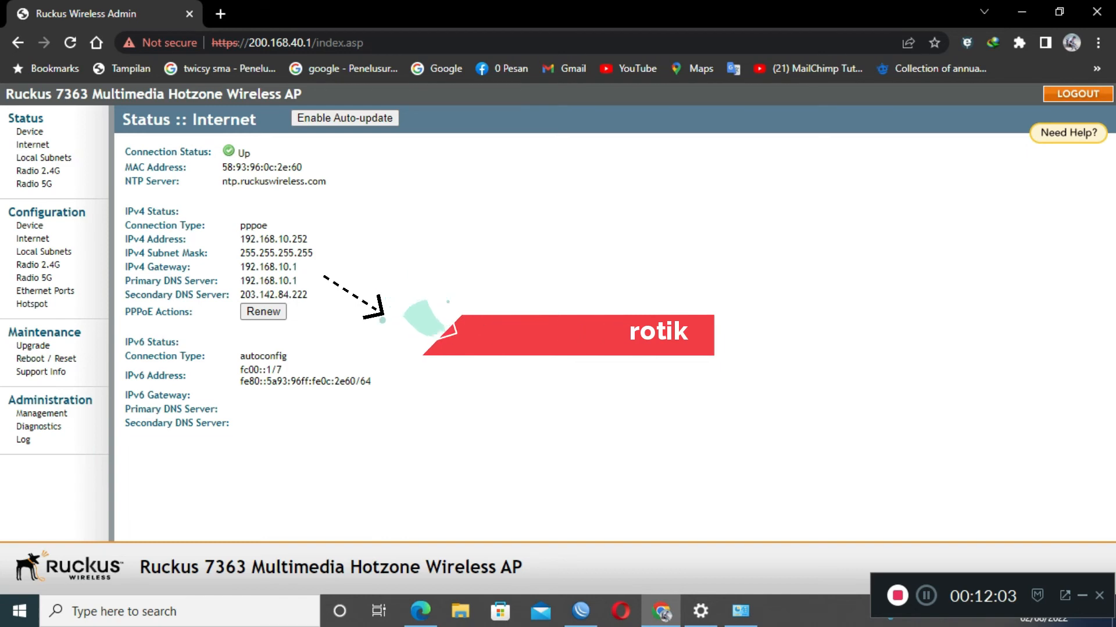
# Highlight the IPv4 address 192.168.10.252, subnet mask 255.255.255.255 and primary DNS, then open a new tab.
pyautogui.moveTo(125, 239); pyautogui.dragTo(187, 240)
pyautogui.moveTo(309, 240); pyautogui.dragTo(240, 240)
pyautogui.moveTo(314, 253)
pyautogui.mouseDown()
pyautogui.moveTo(194, 254)
pyautogui.moveTo(309, 239)
pyautogui.mouseUp()
pyautogui.click(307, 267)
pyautogui.moveTo(298, 281); pyautogui.dragTo(270, 282)
pyautogui.click(257, 283)
pyautogui.hotkey('ctrl', 't')
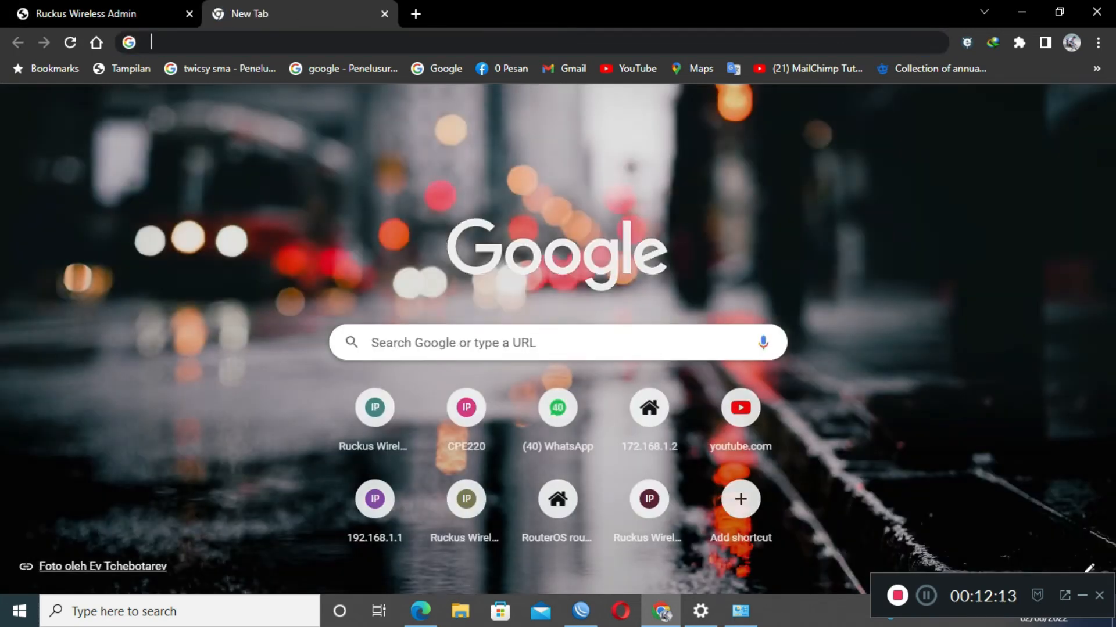
# Load speedtest.net and let the test finish at 4.72 Mbps download and 4.78 Mbps upload.
pyautogui.write('spee')
pyautogui.press('Return')
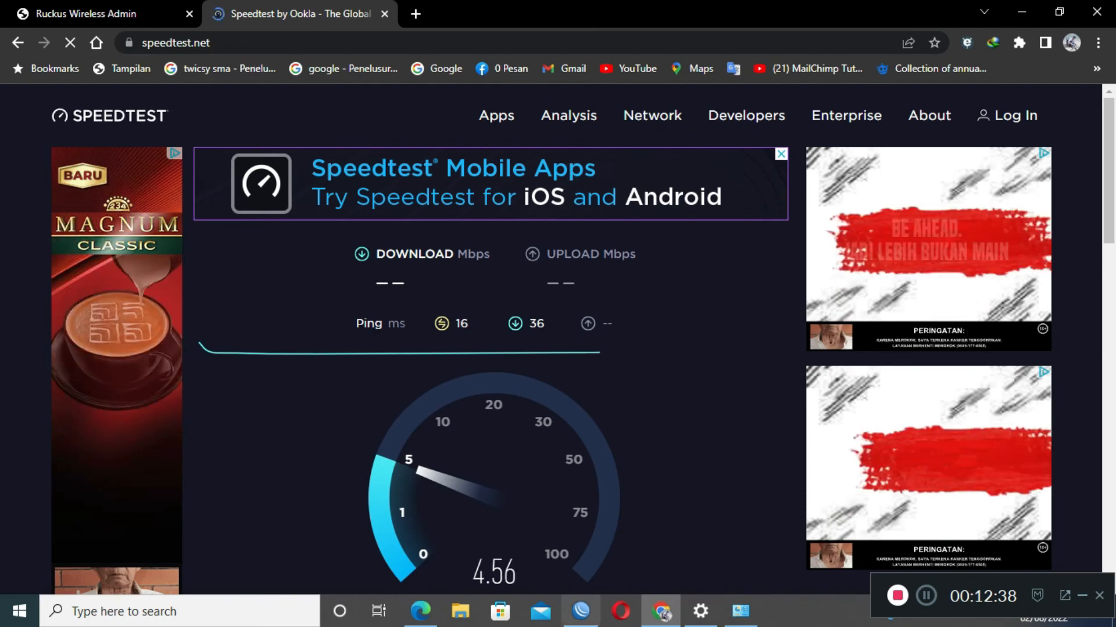
pyautogui.scroll(-4, 491, 511)
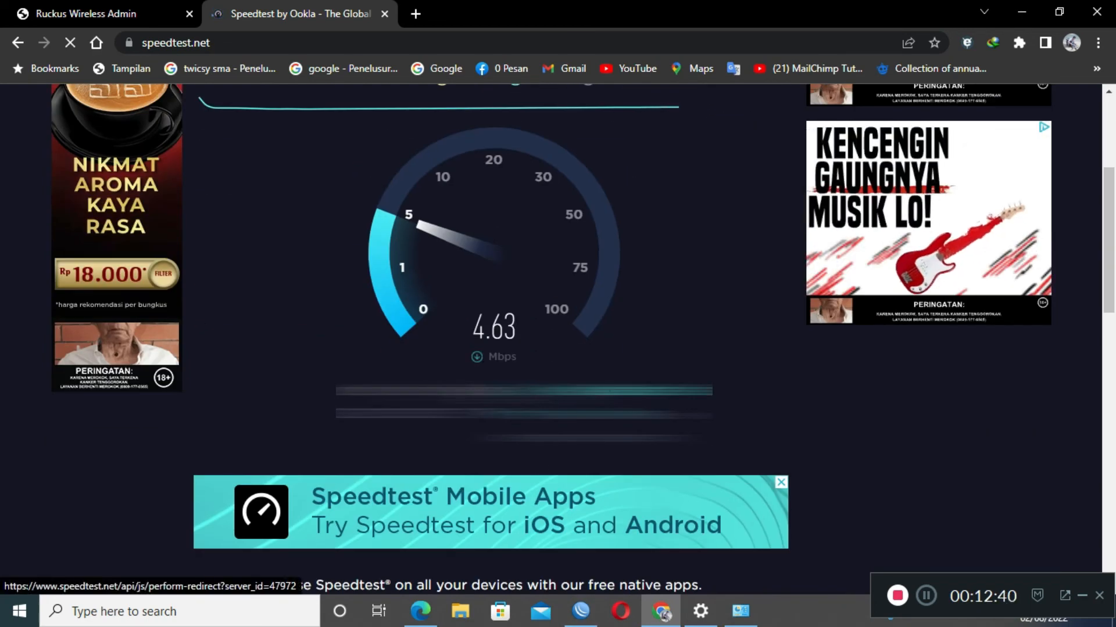
pyautogui.scroll(1, 491, 511)
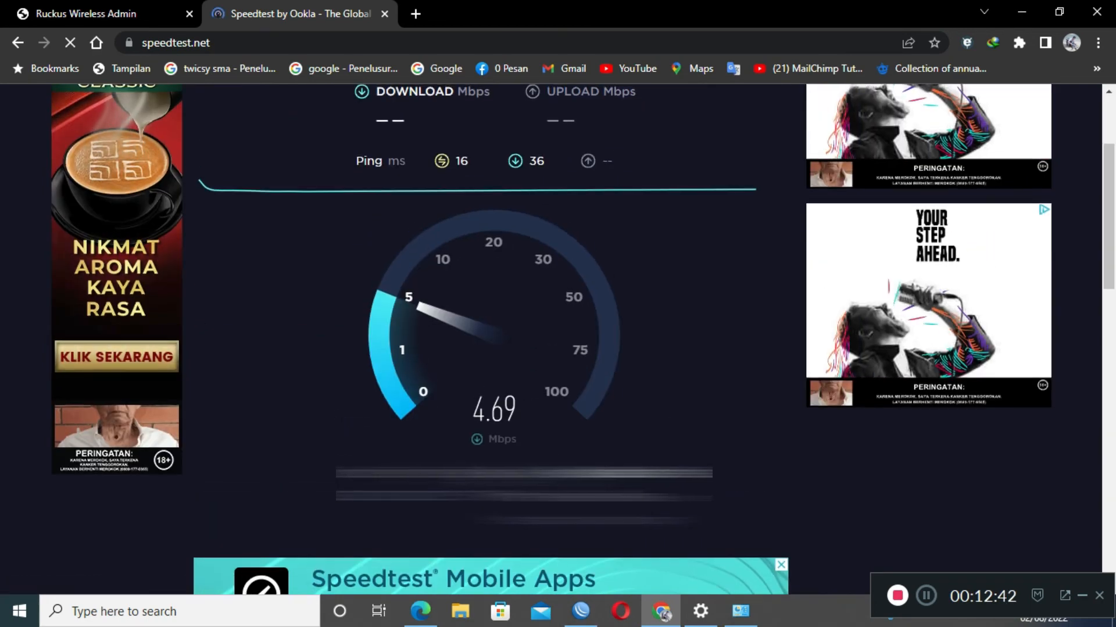
pyautogui.scroll(1, 491, 511)
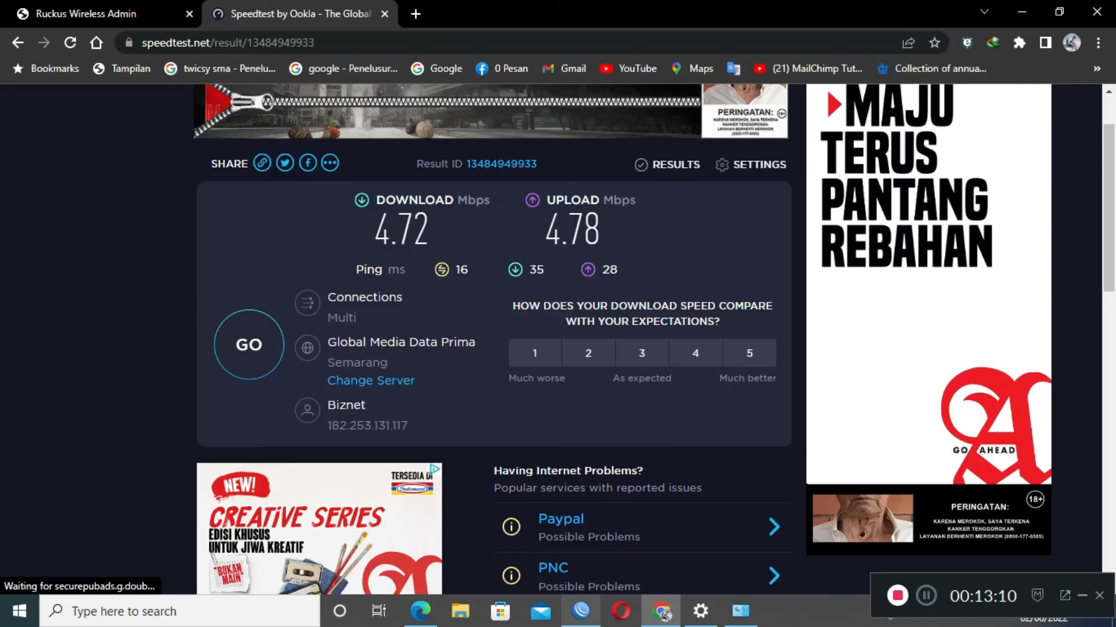
pyautogui.hotkey('alt', 'Tab')
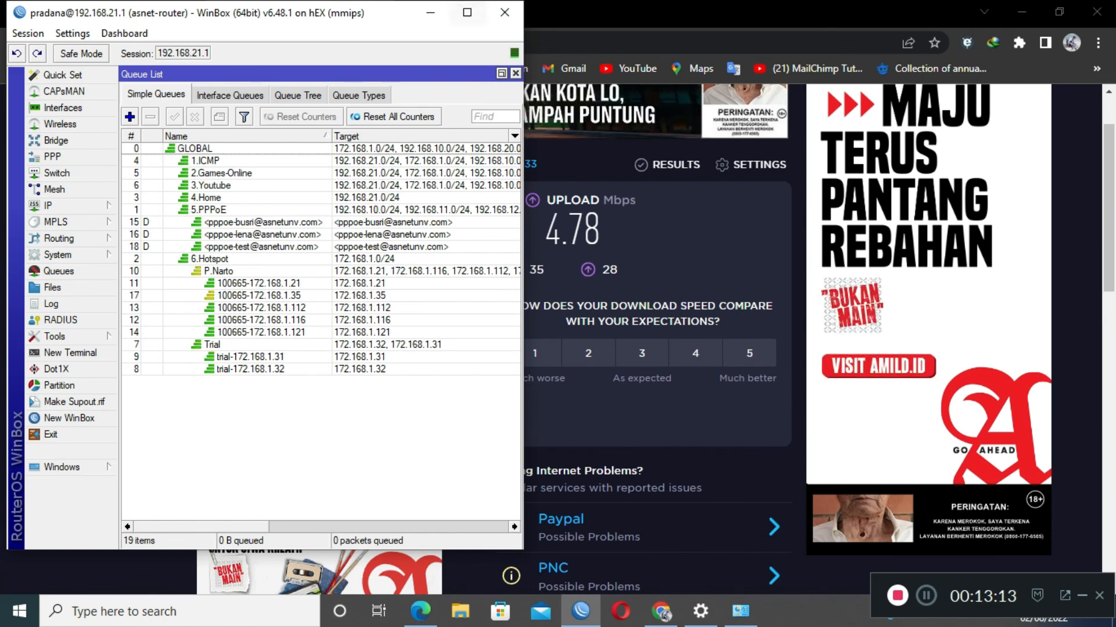
# Select the access point's pppoe queue and its 192.168.10.252 session in PPP Active Connections.
pyautogui.click(261, 247)
pyautogui.moveTo(201, 527)
pyautogui.mouseDown()
pyautogui.moveTo(350, 527)
pyautogui.moveTo(186, 527)
pyautogui.mouseUp()
pyautogui.click(52, 157)
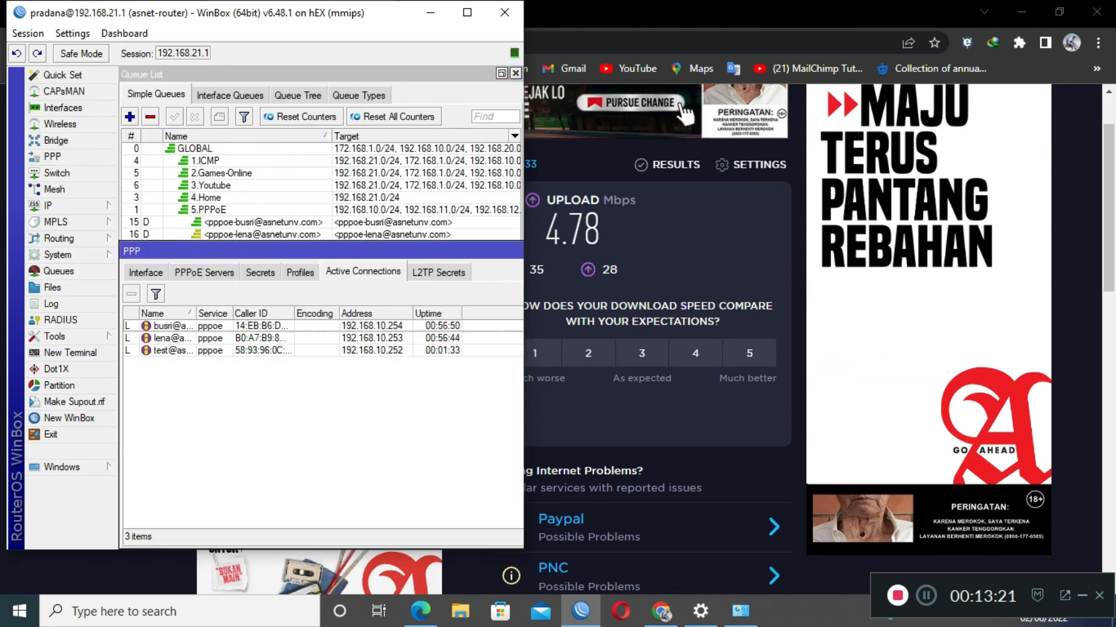
pyautogui.click(173, 351)
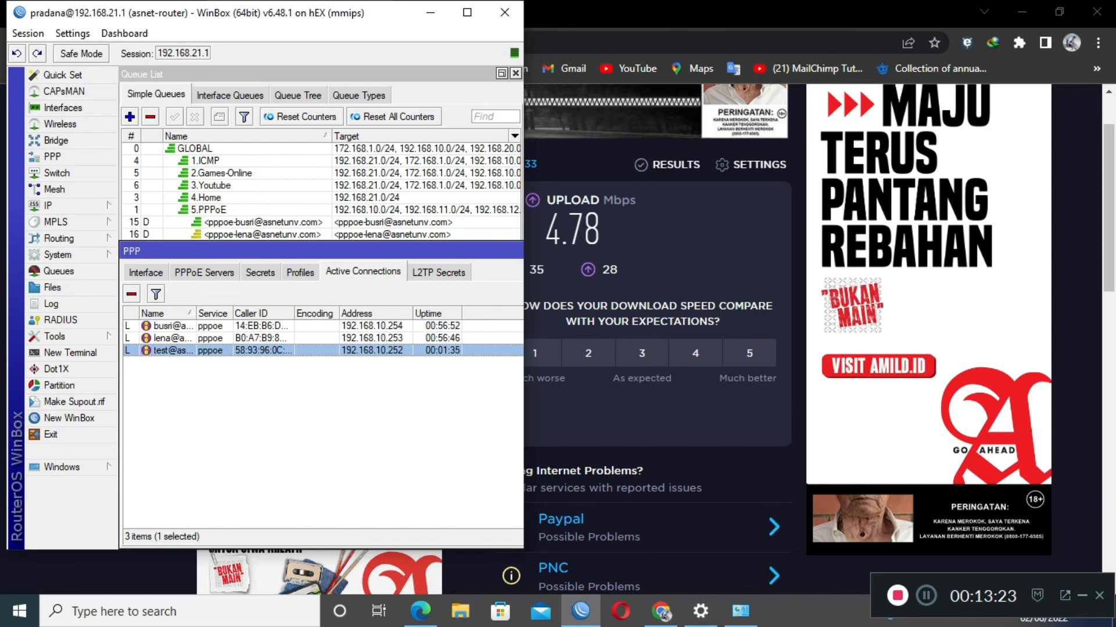
# Return to the speed test results in Chrome and open a blank new tab.
pyautogui.click(660, 611)
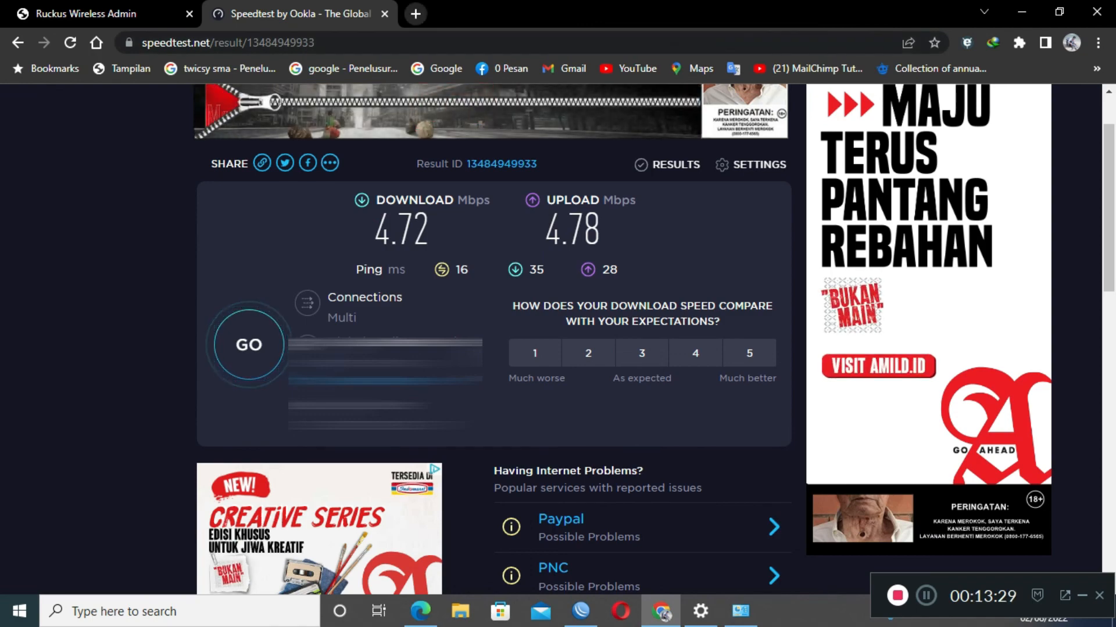
pyautogui.click(580, 611)
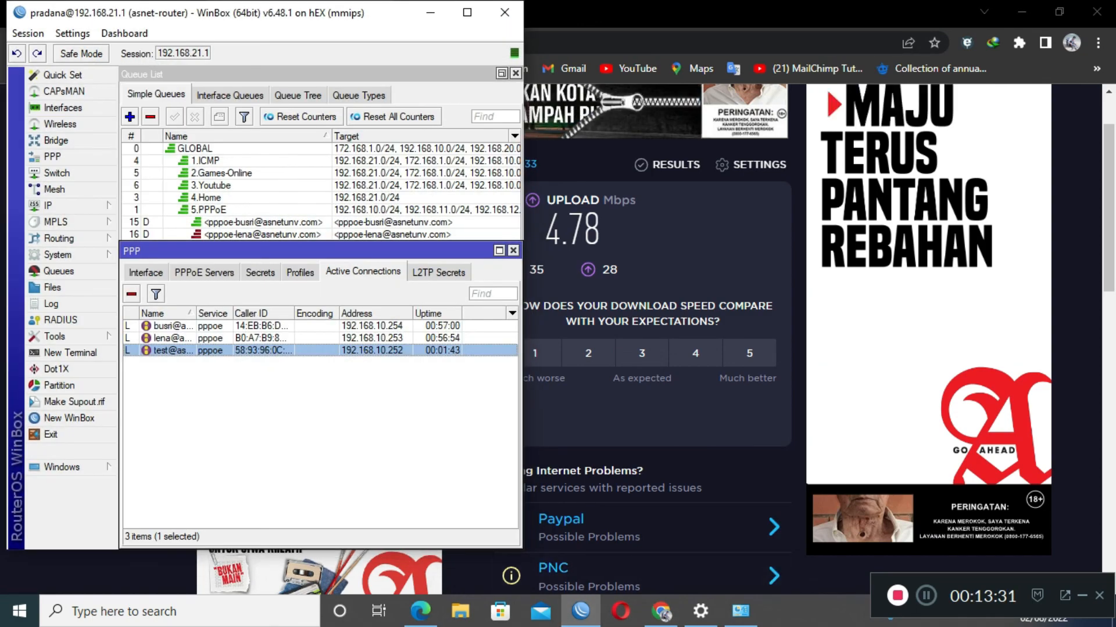
pyautogui.click(660, 612)
pyautogui.hotkey('ctrl', 't')
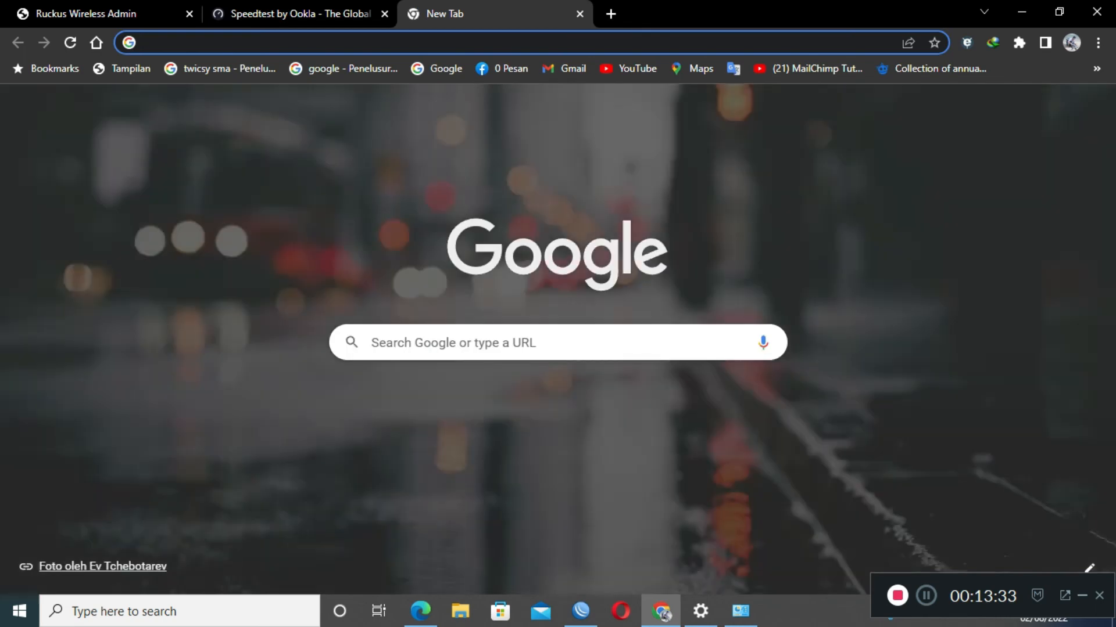
# Load youtube.com in the new tab and start a fresh run on the Speedtest tab.
pyautogui.write('youtu')
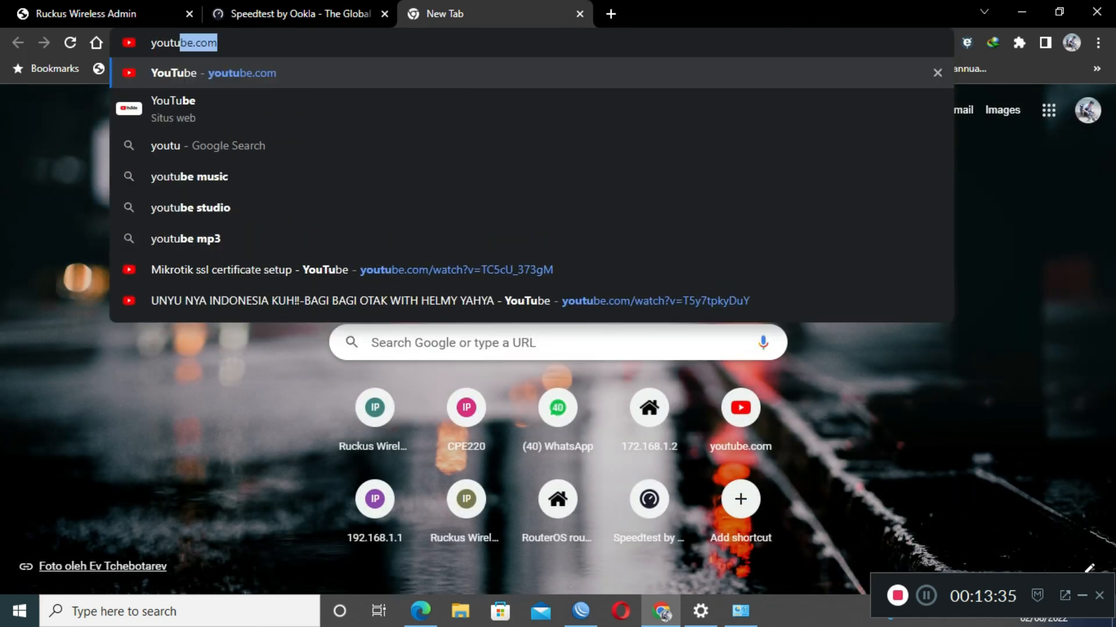
pyautogui.press('Return')
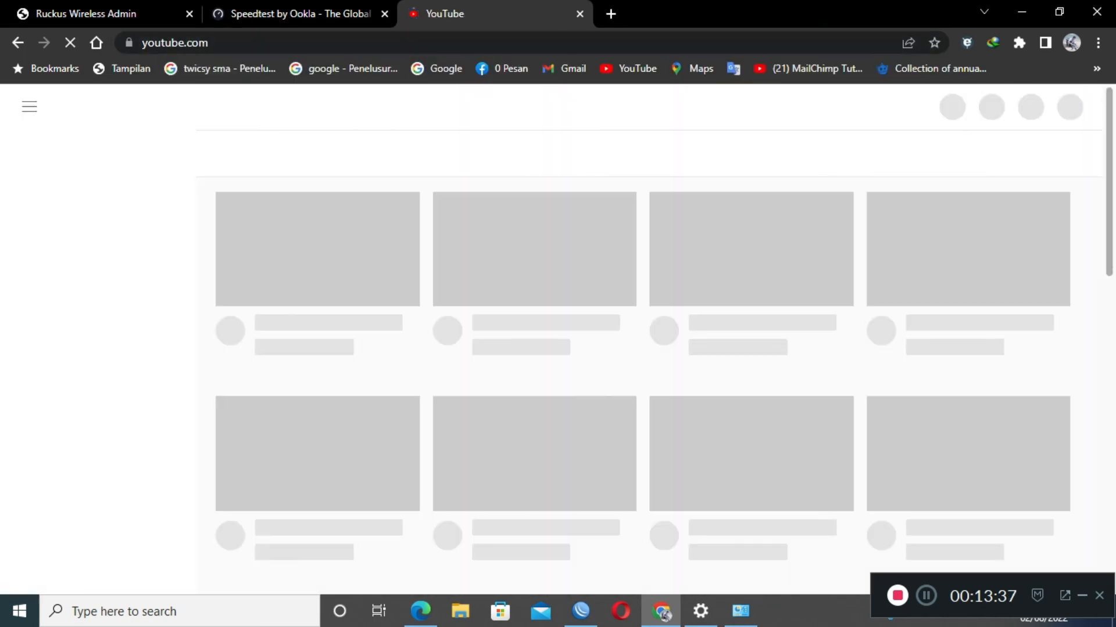
pyautogui.click(326, 14)
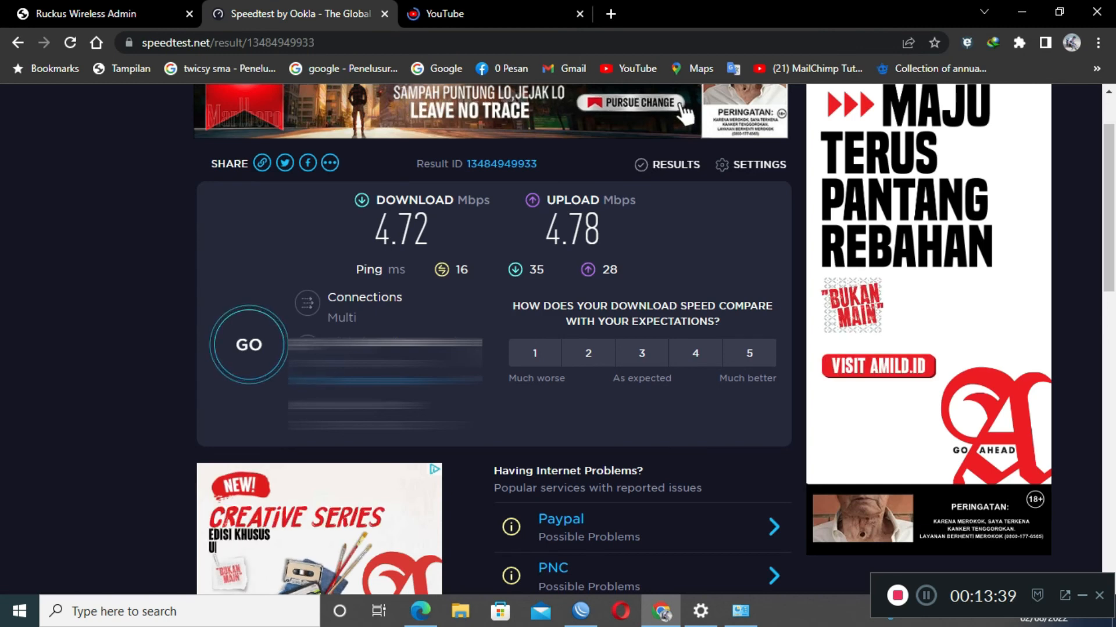
pyautogui.click(249, 345)
pyautogui.click(580, 611)
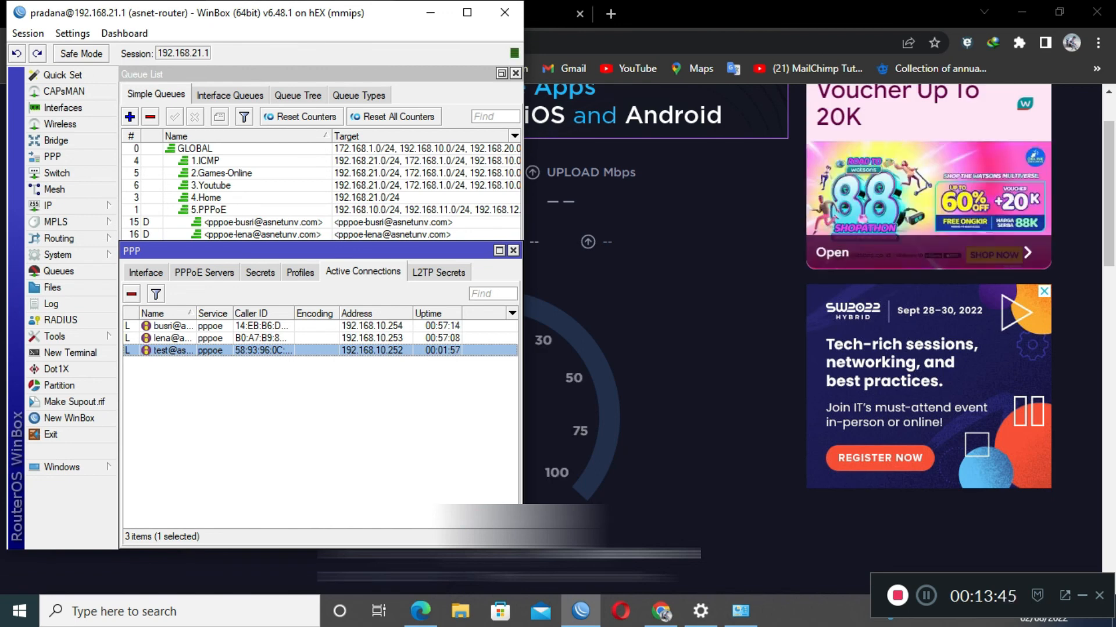
# Inspect the PPPoE session, then the pppoe queue's traffic reaching about its 5M/5M limit.
pyautogui.doubleClick(256, 350)
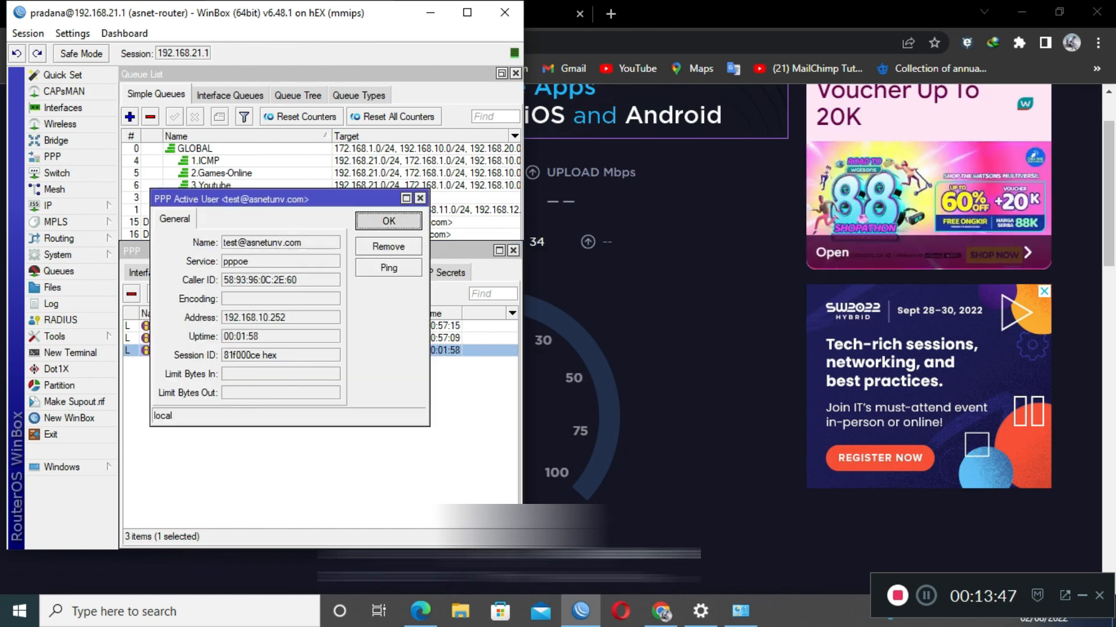
pyautogui.press('Escape')
pyautogui.click(262, 235)
pyautogui.click(261, 247)
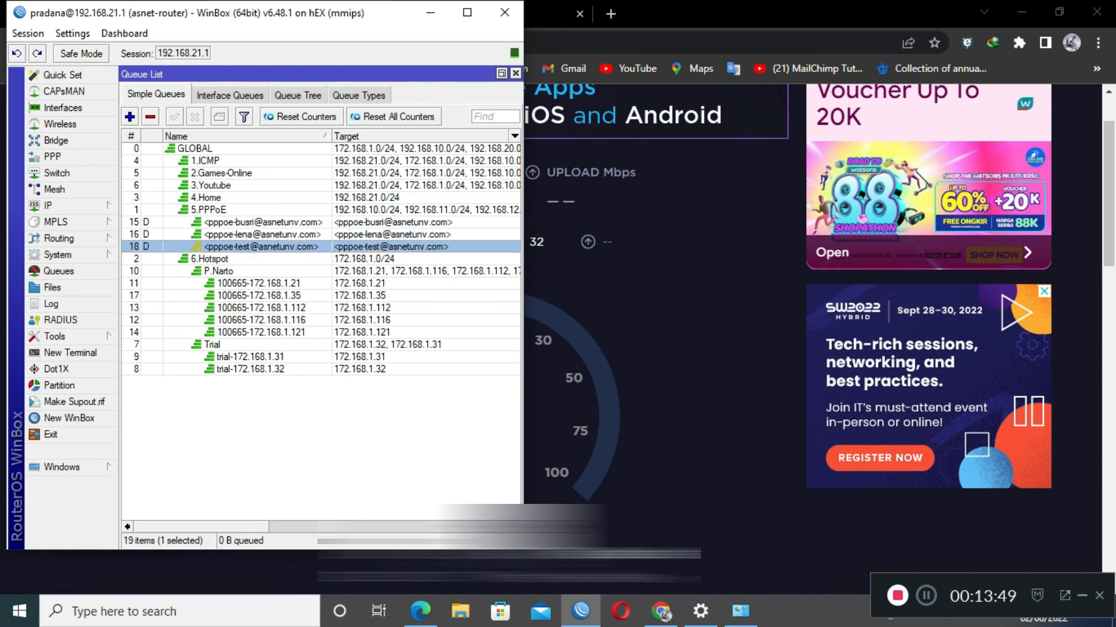
pyautogui.moveTo(204, 527); pyautogui.dragTo(415, 526)
pyautogui.doubleClick(423, 246)
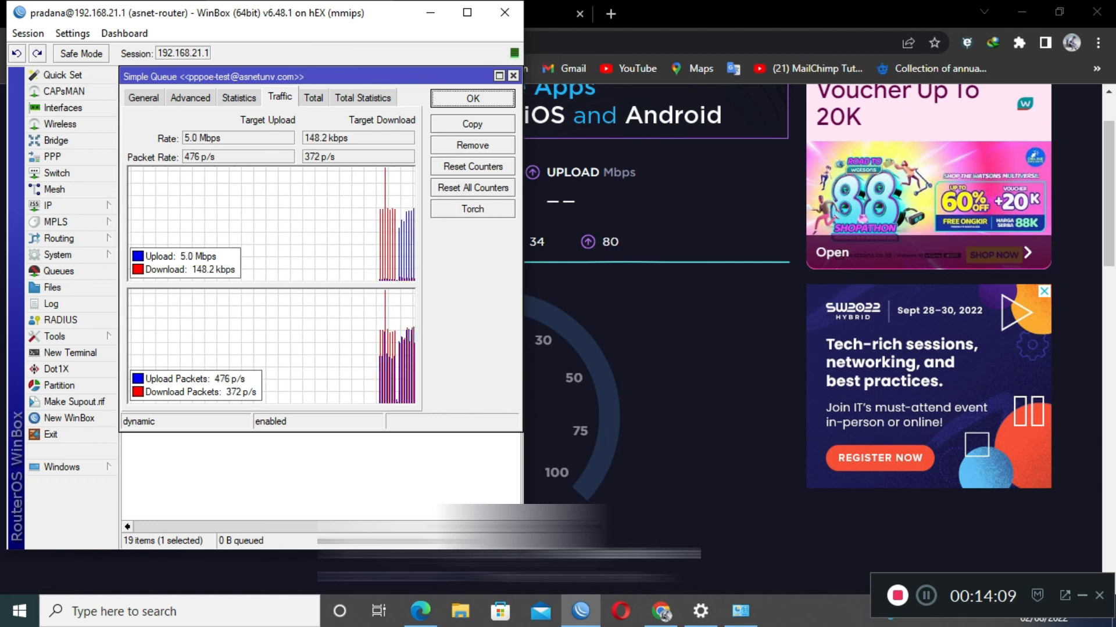
pyautogui.press('Escape')
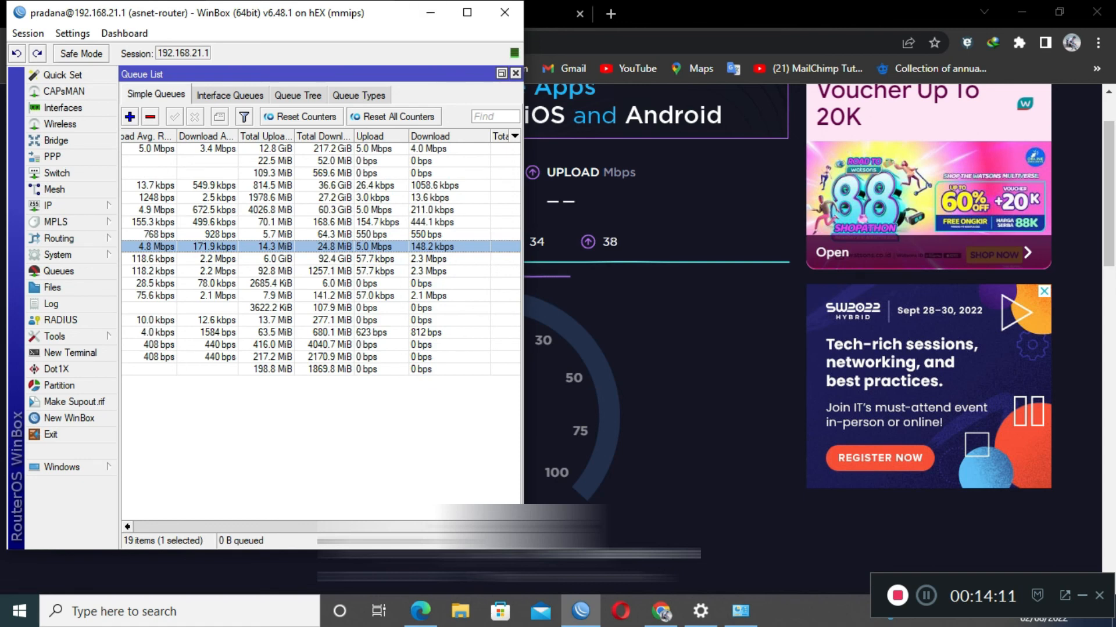
pyautogui.moveTo(436, 527); pyautogui.dragTo(264, 527)
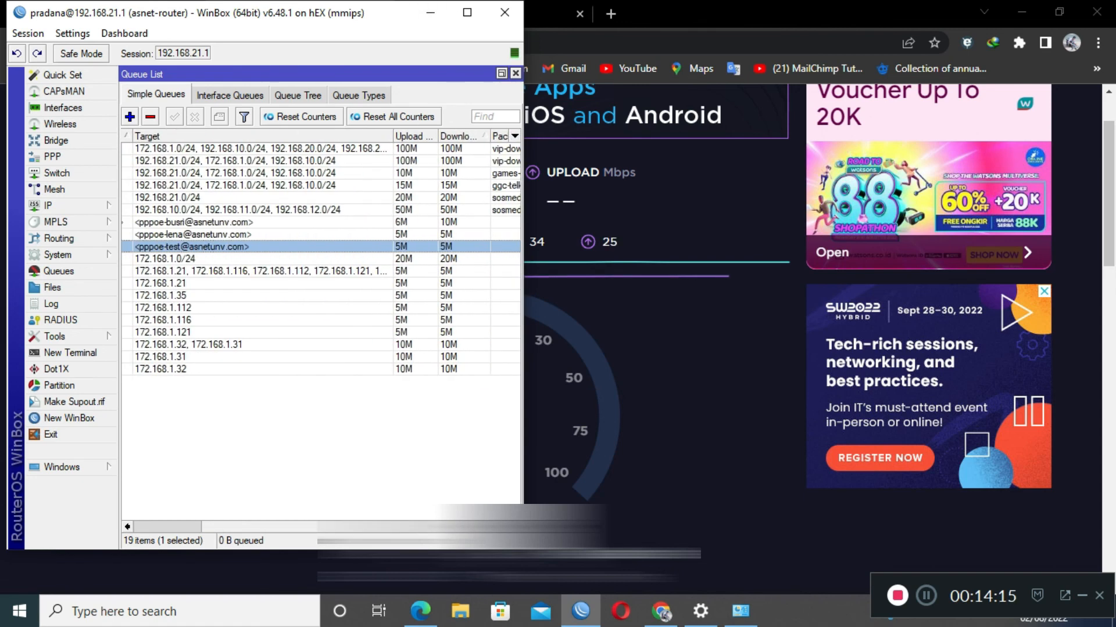